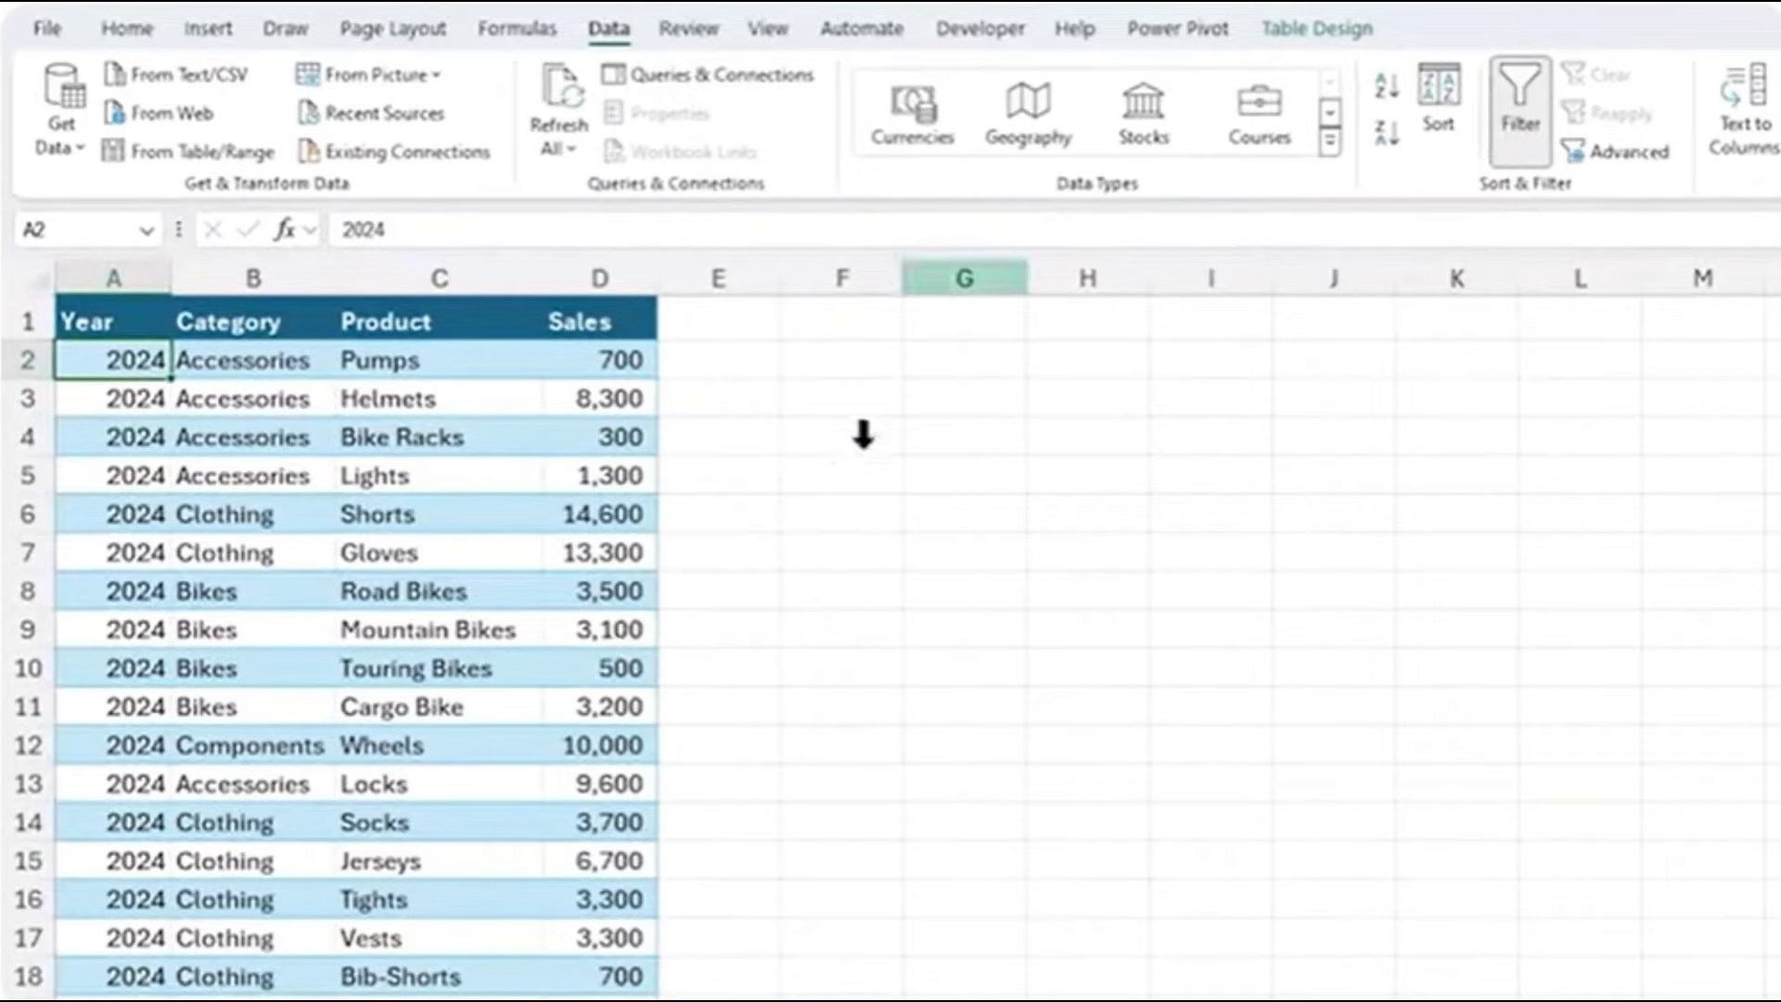
# Turn on the table's filter buttons and filter the Sales column to show only the top 5 items.
pyautogui.click(1314, 37)
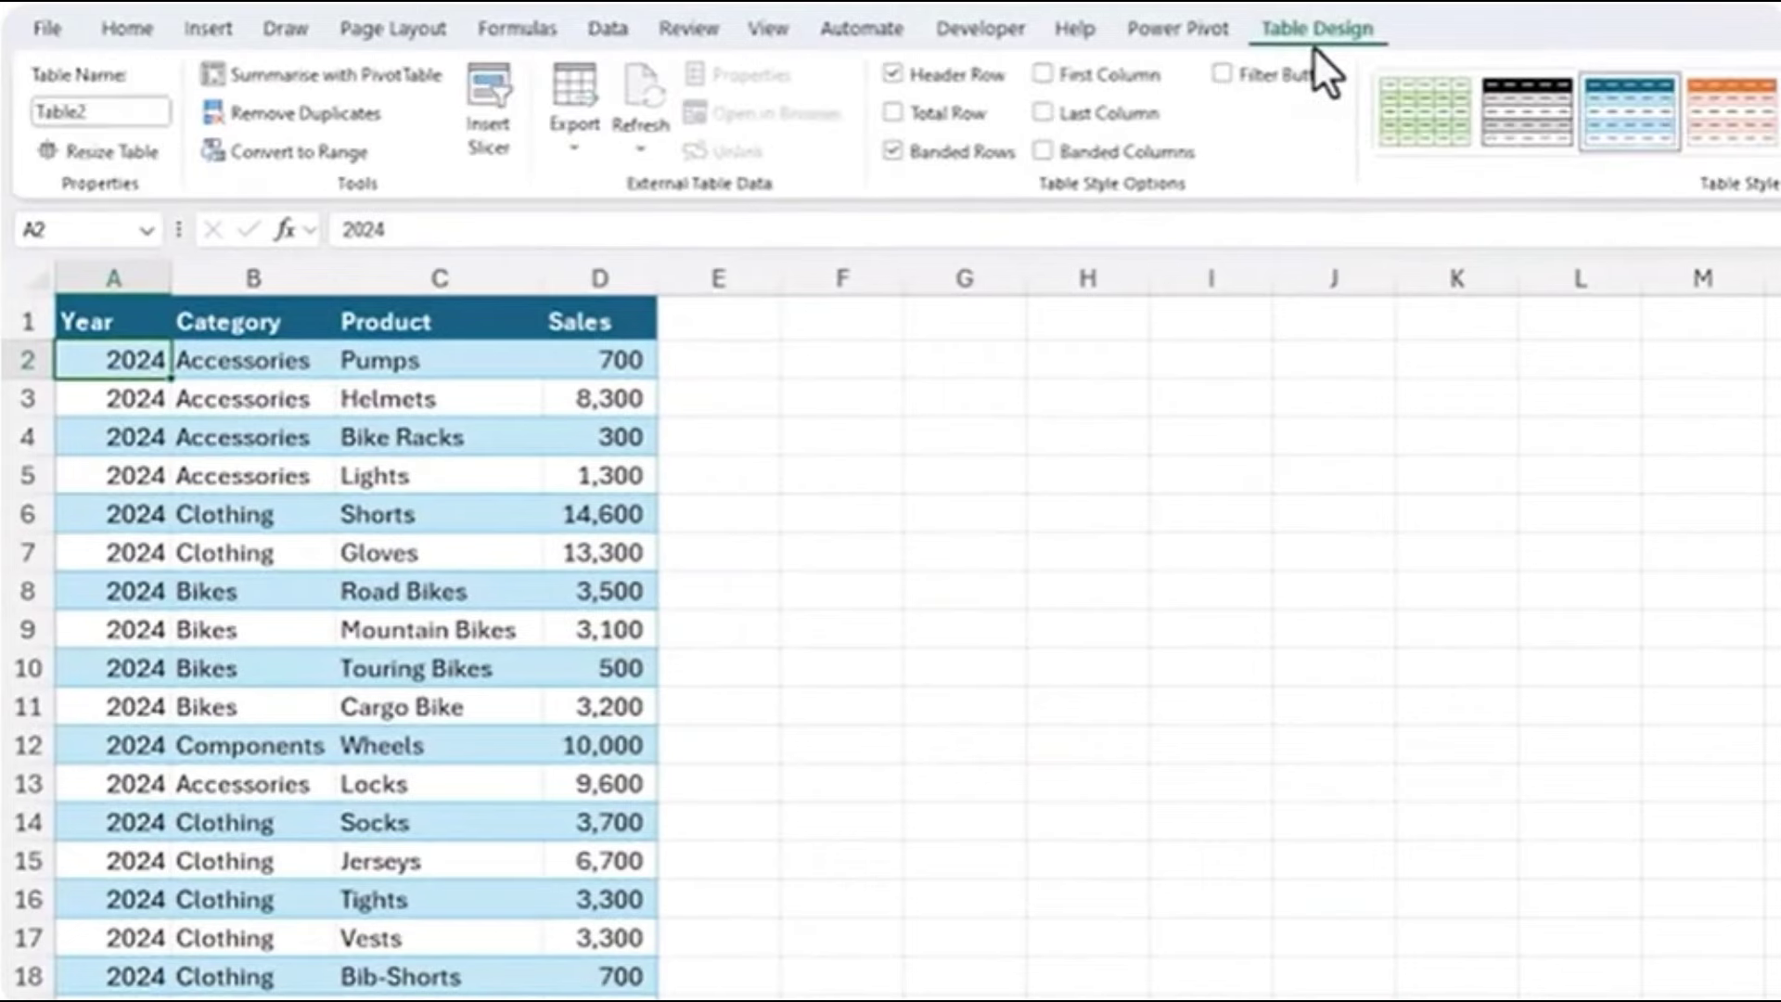
pyautogui.click(1222, 78)
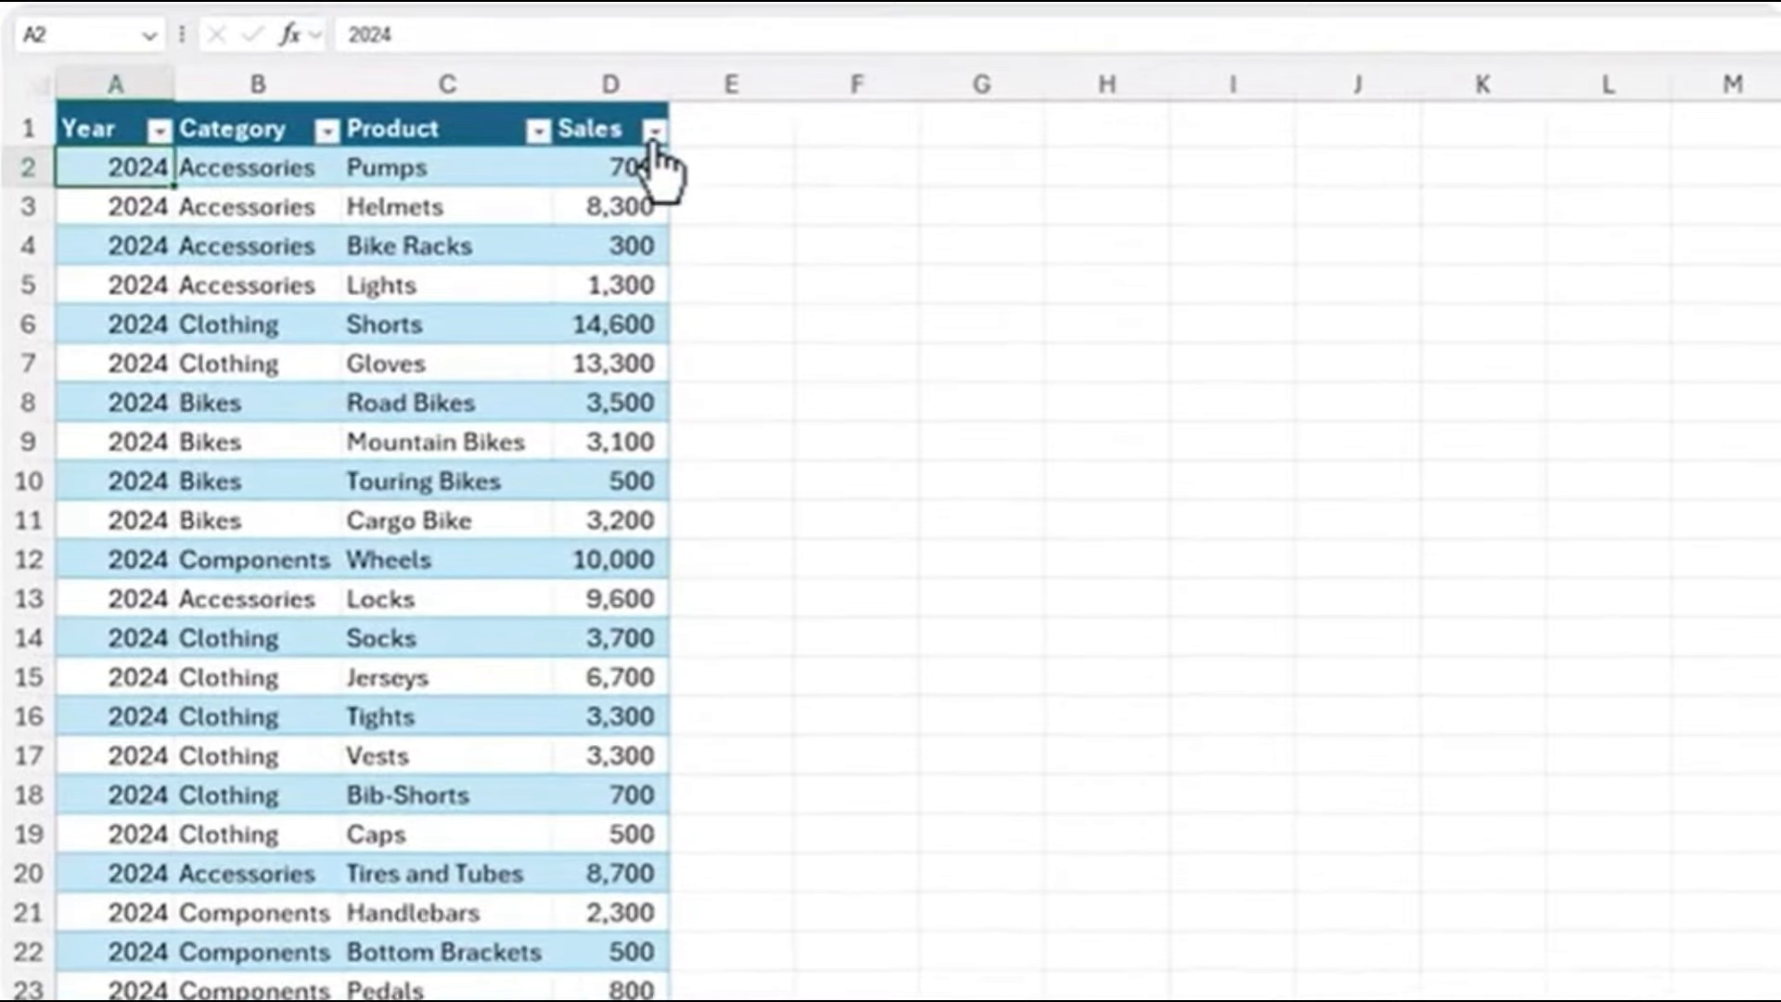
pyautogui.click(641, 325)
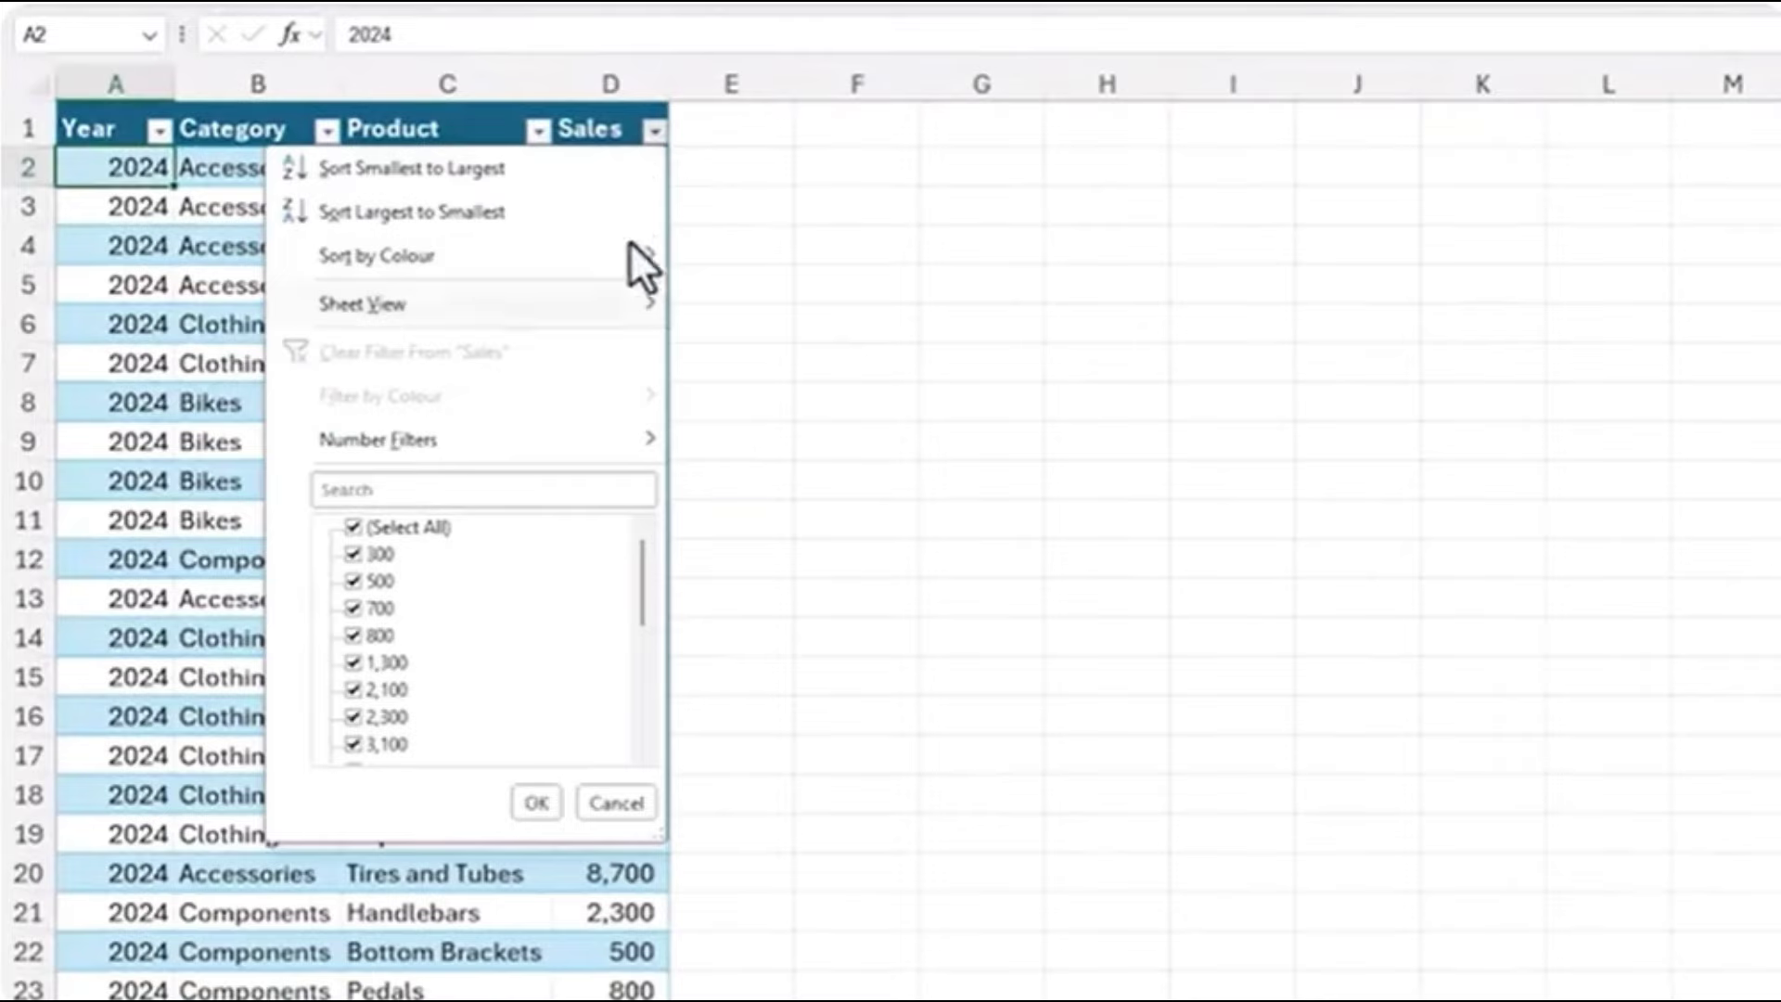
pyautogui.moveTo(592, 434)
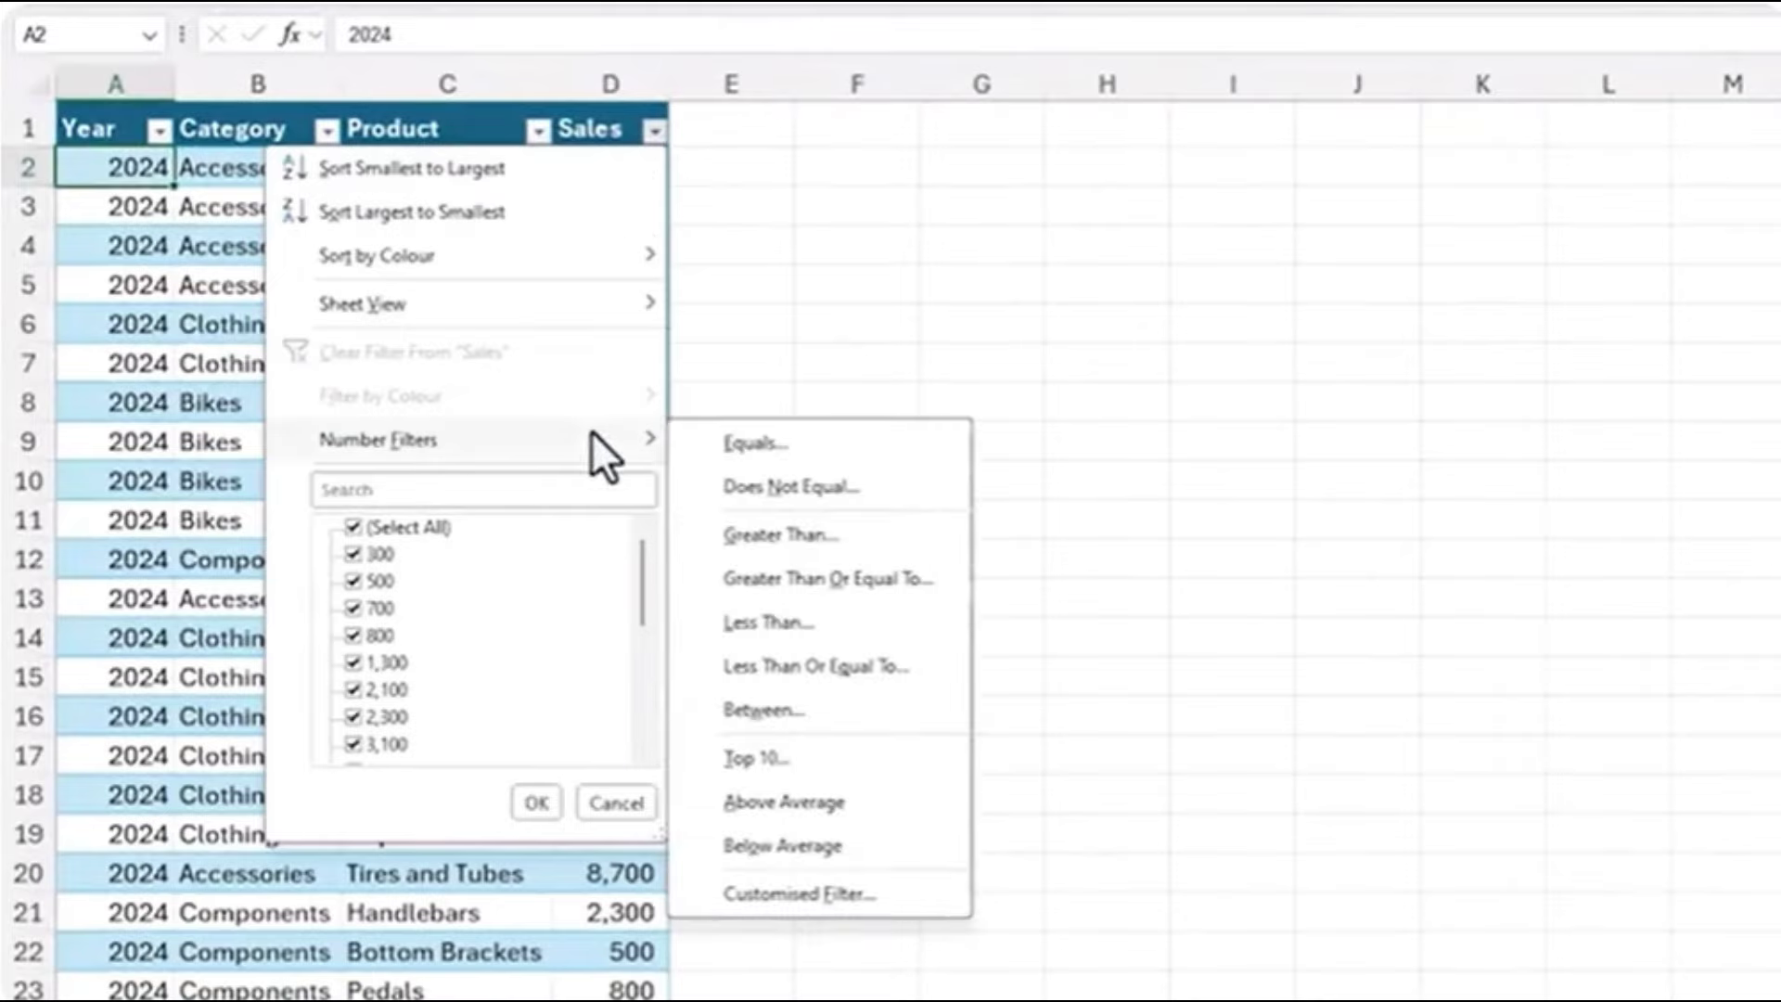
pyautogui.click(697, 759)
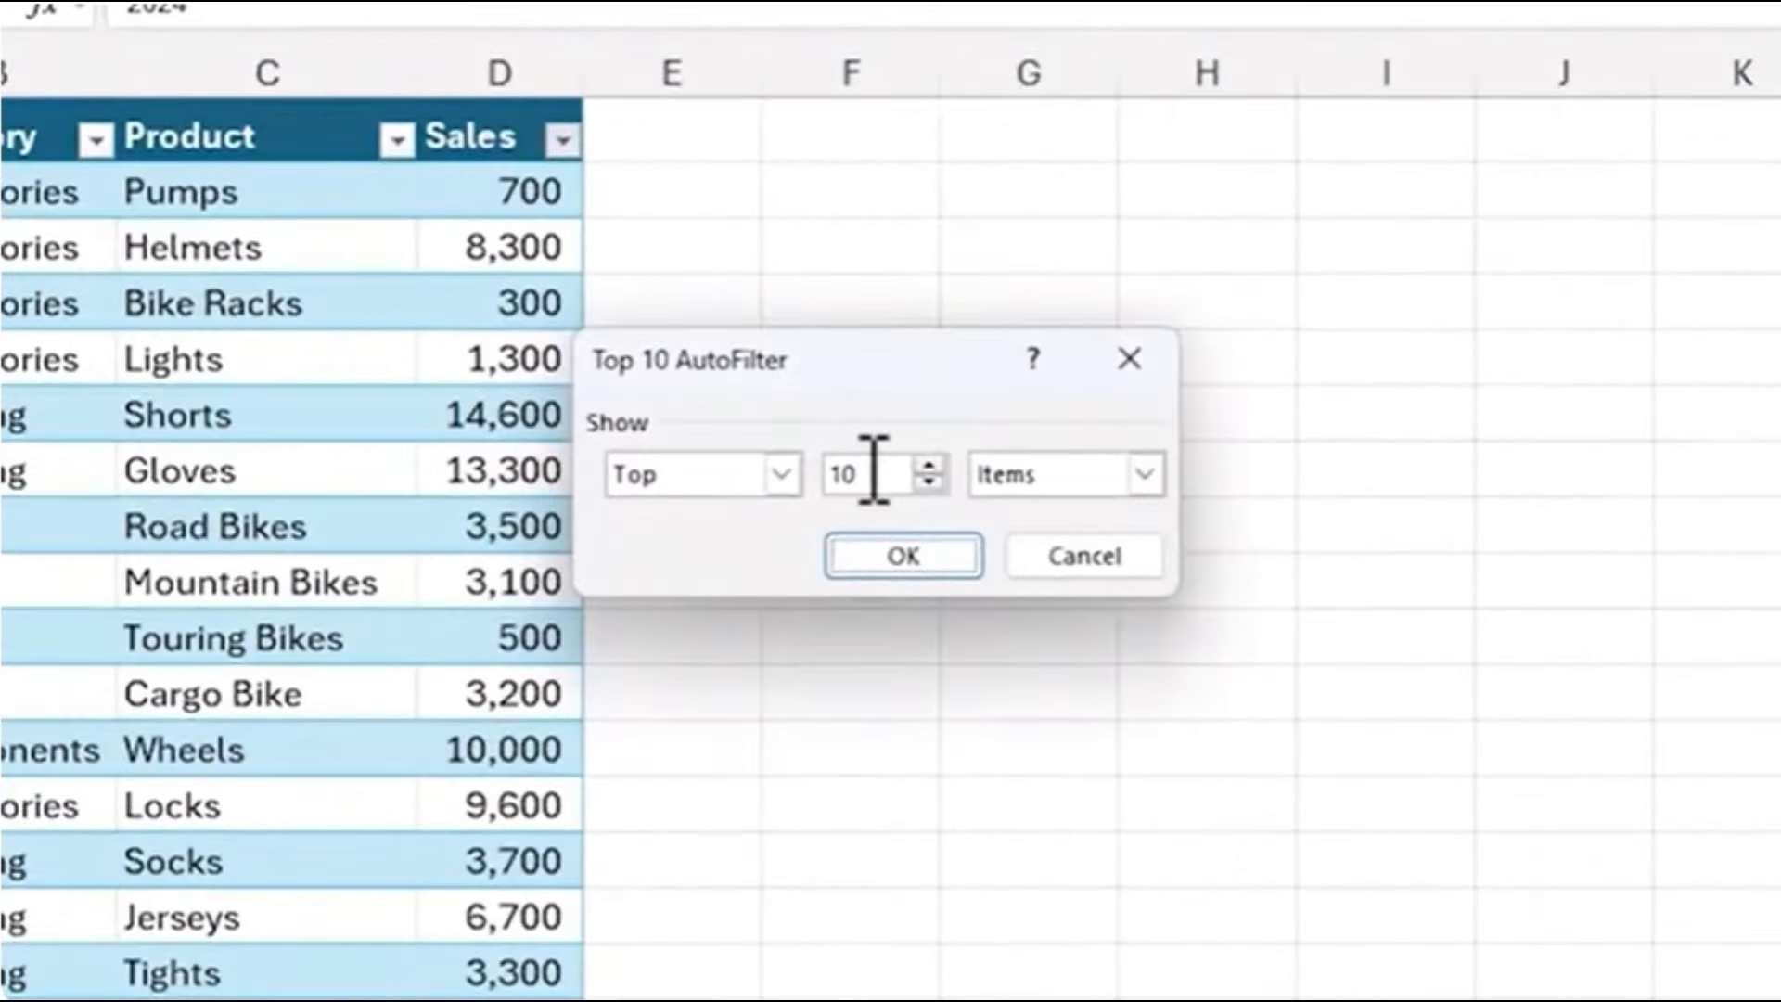
pyautogui.moveTo(871, 436); pyautogui.dragTo(830, 436)
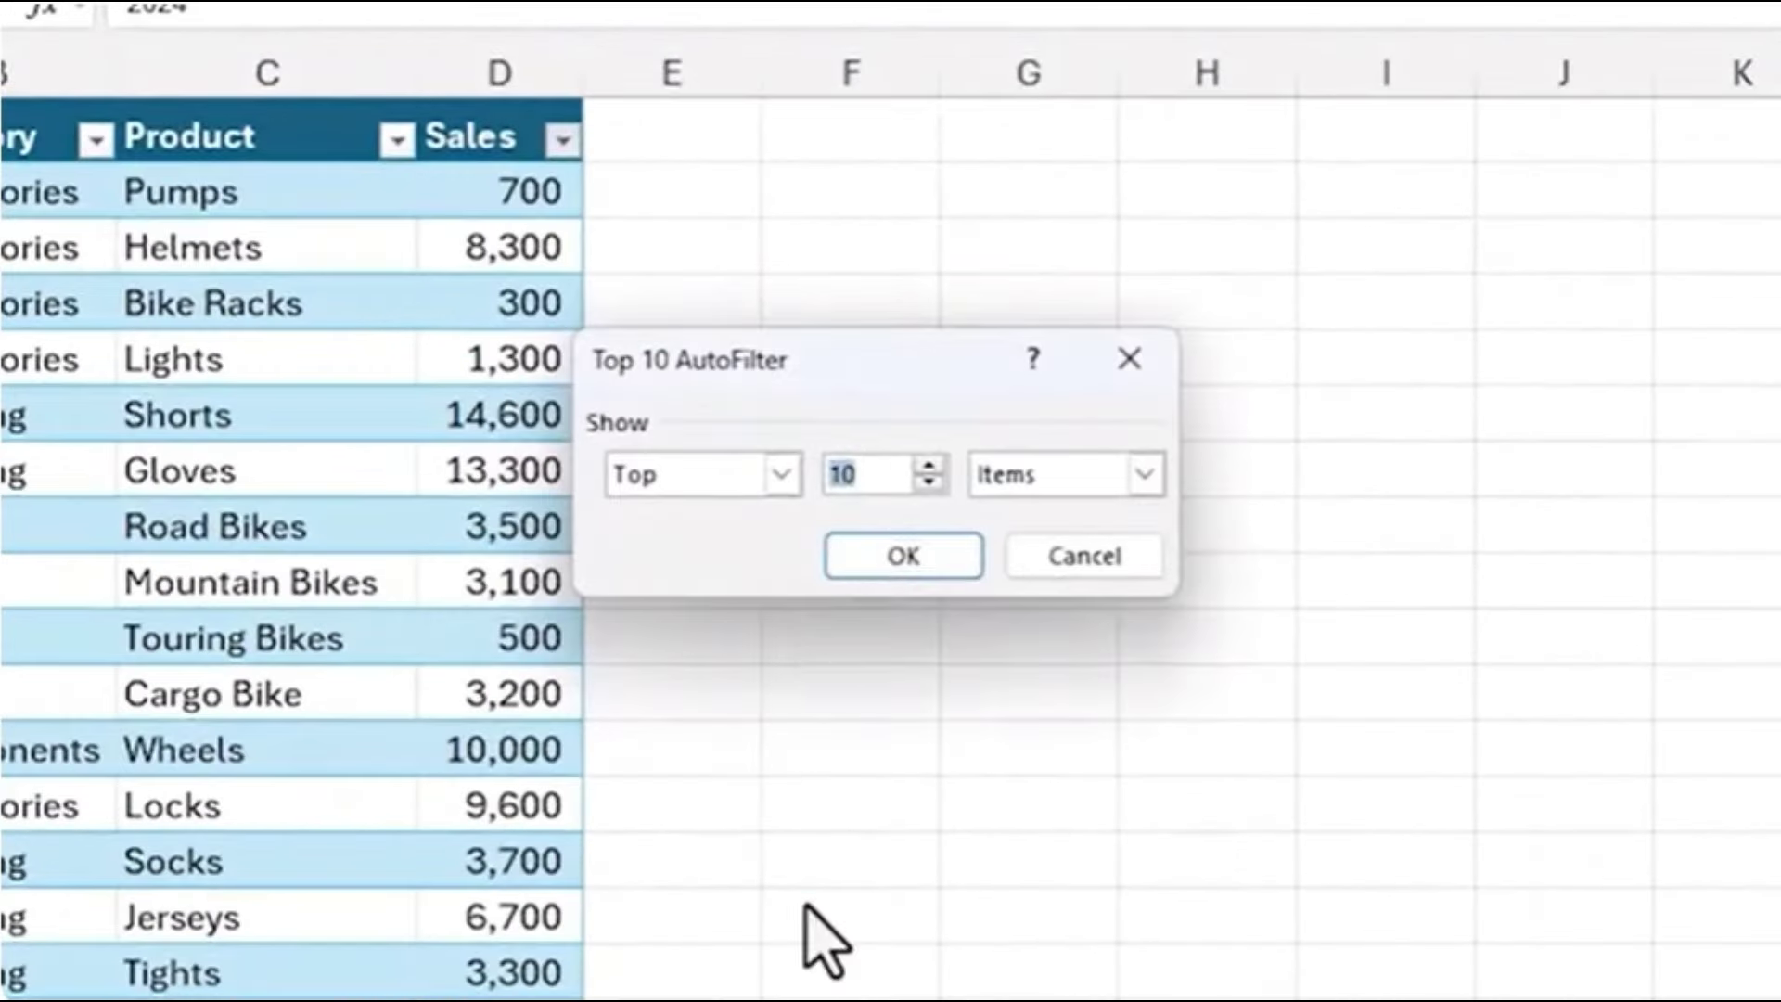
pyautogui.write('5')
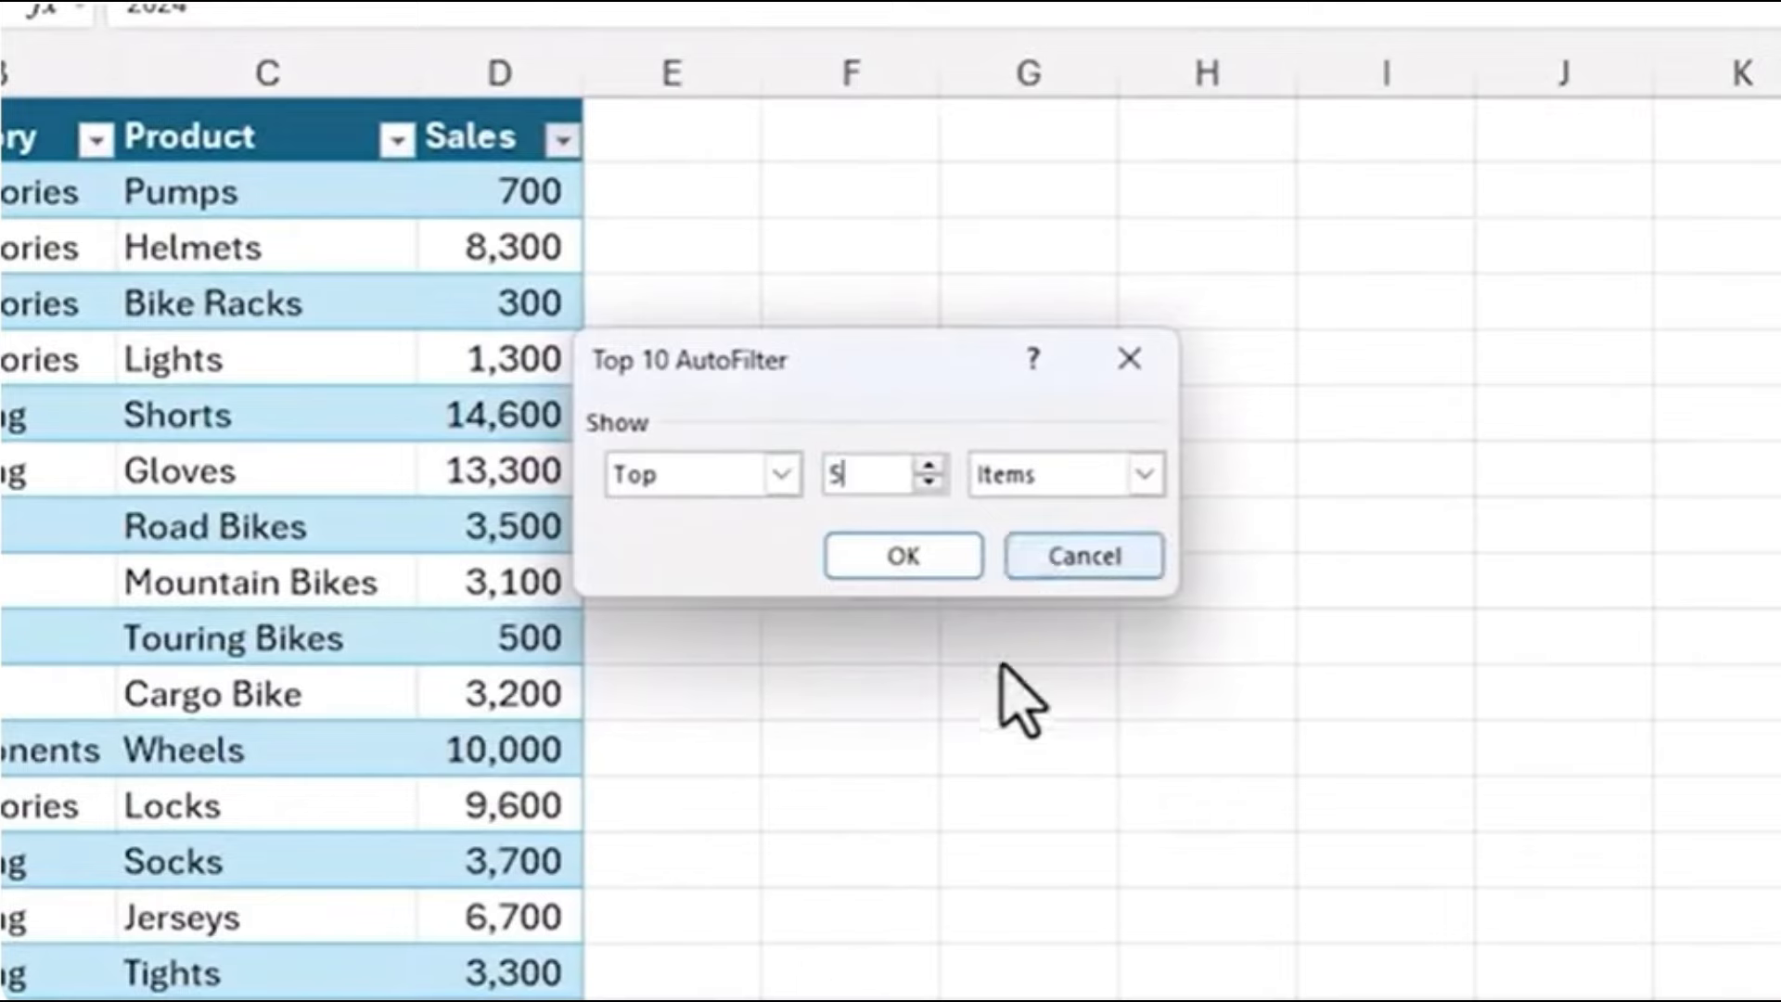
pyautogui.click(1147, 475)
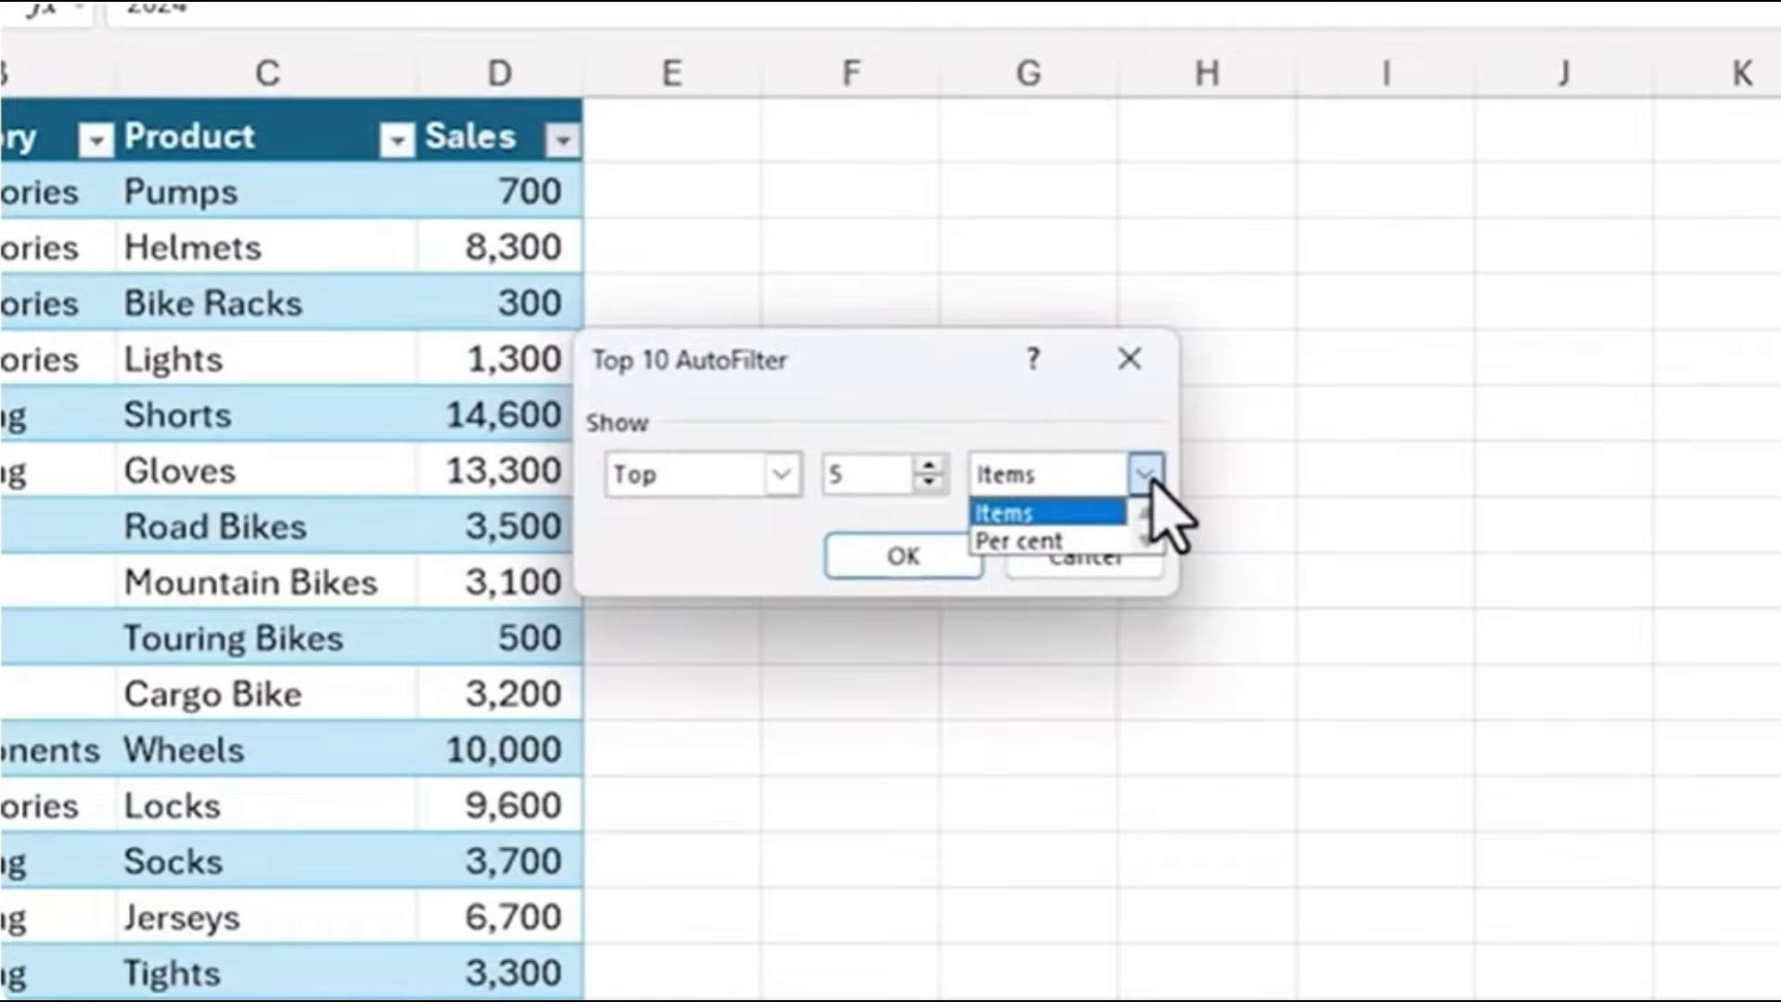
pyautogui.click(1151, 481)
pyautogui.click(965, 577)
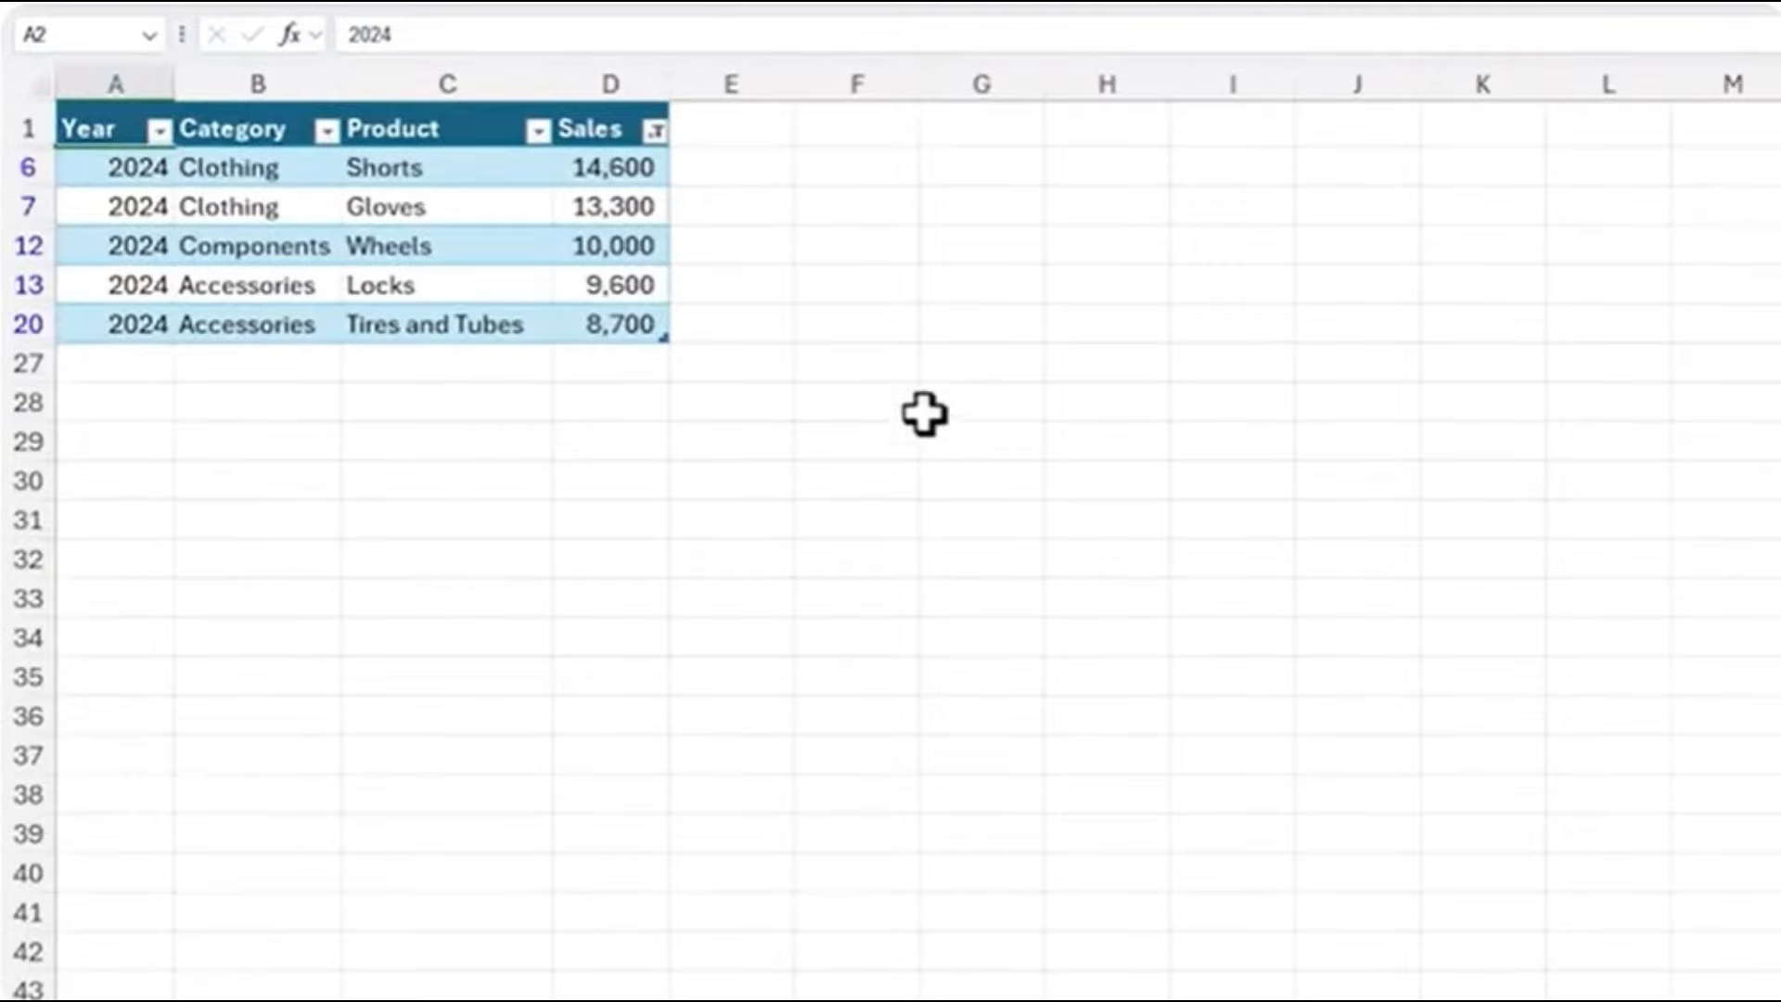
# Sort the Sales column from largest to smallest and clear the table's filter.
pyautogui.click(655, 132)
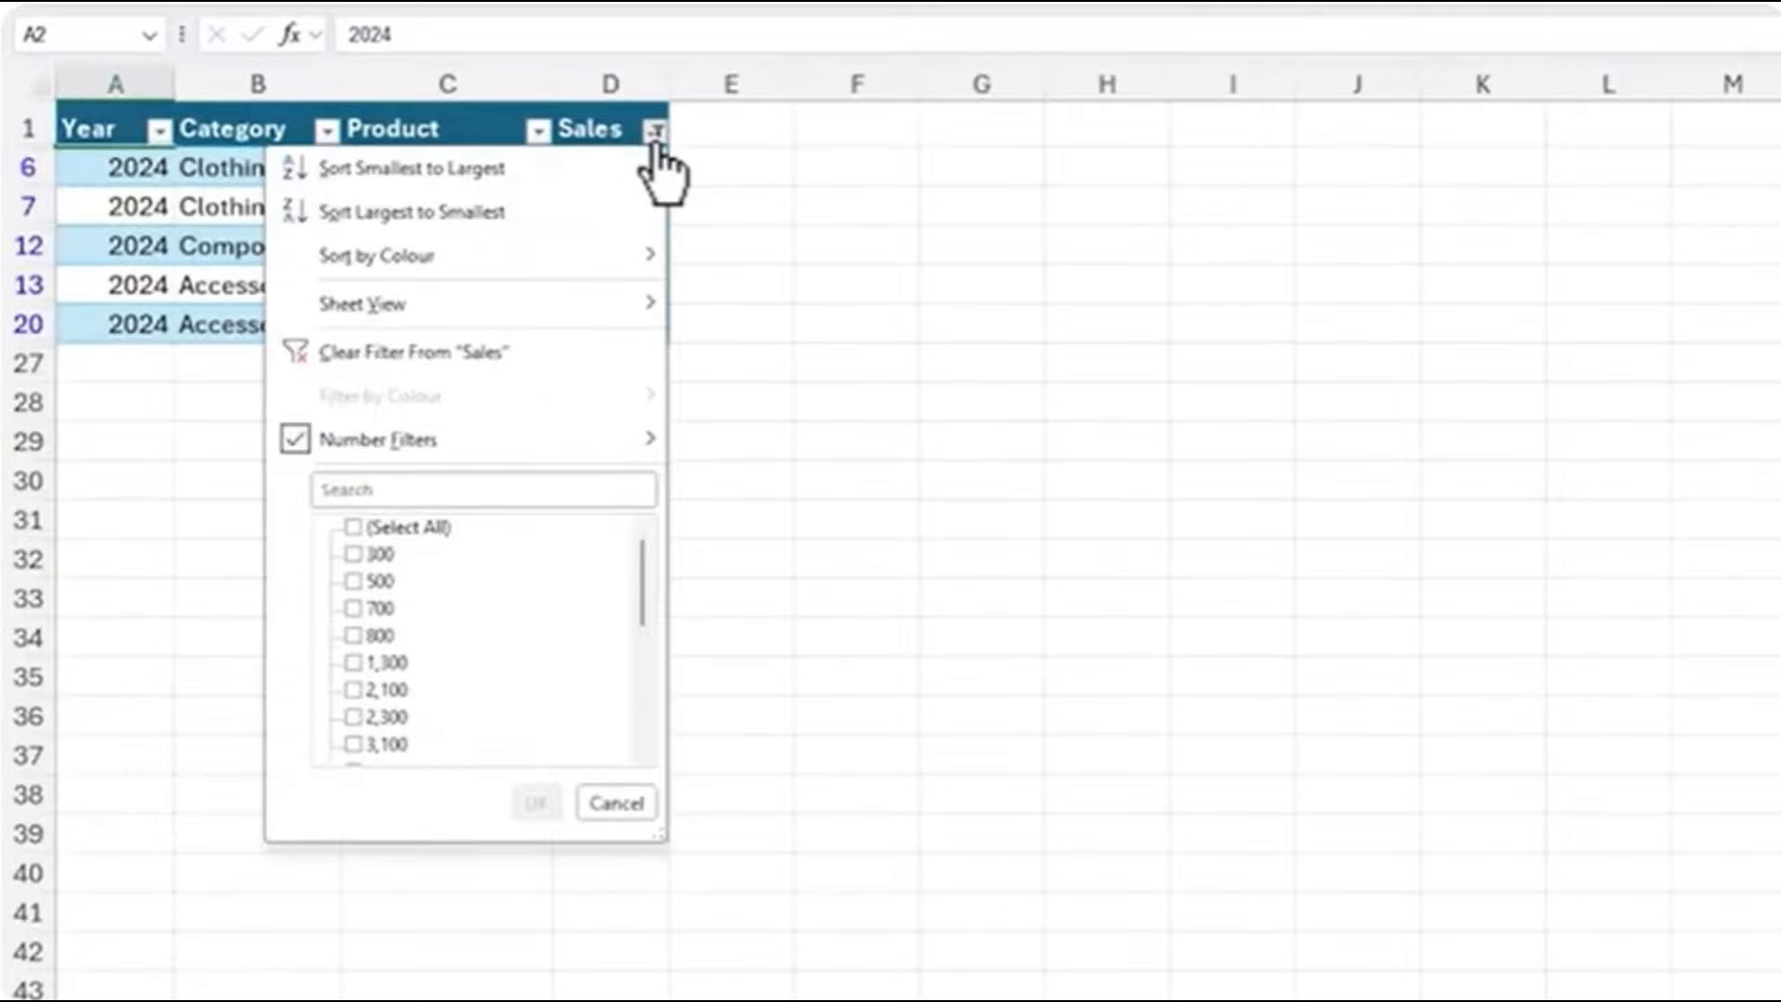
pyautogui.click(526, 210)
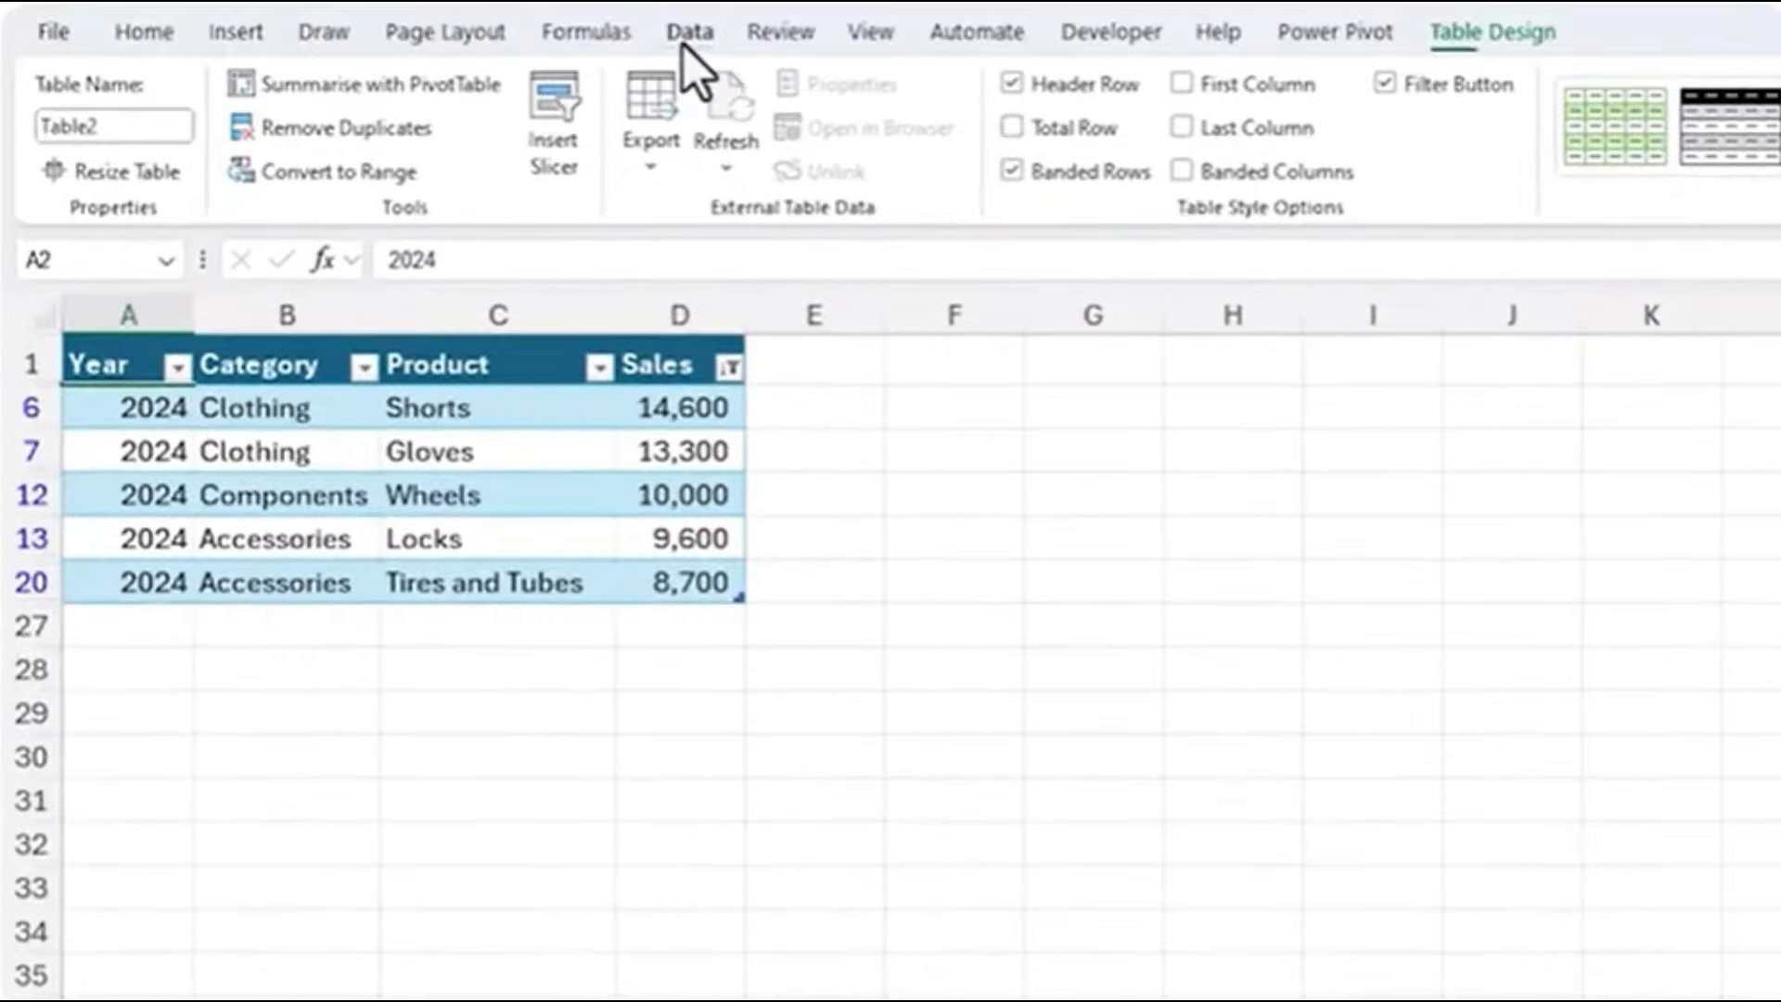
pyautogui.click(690, 31)
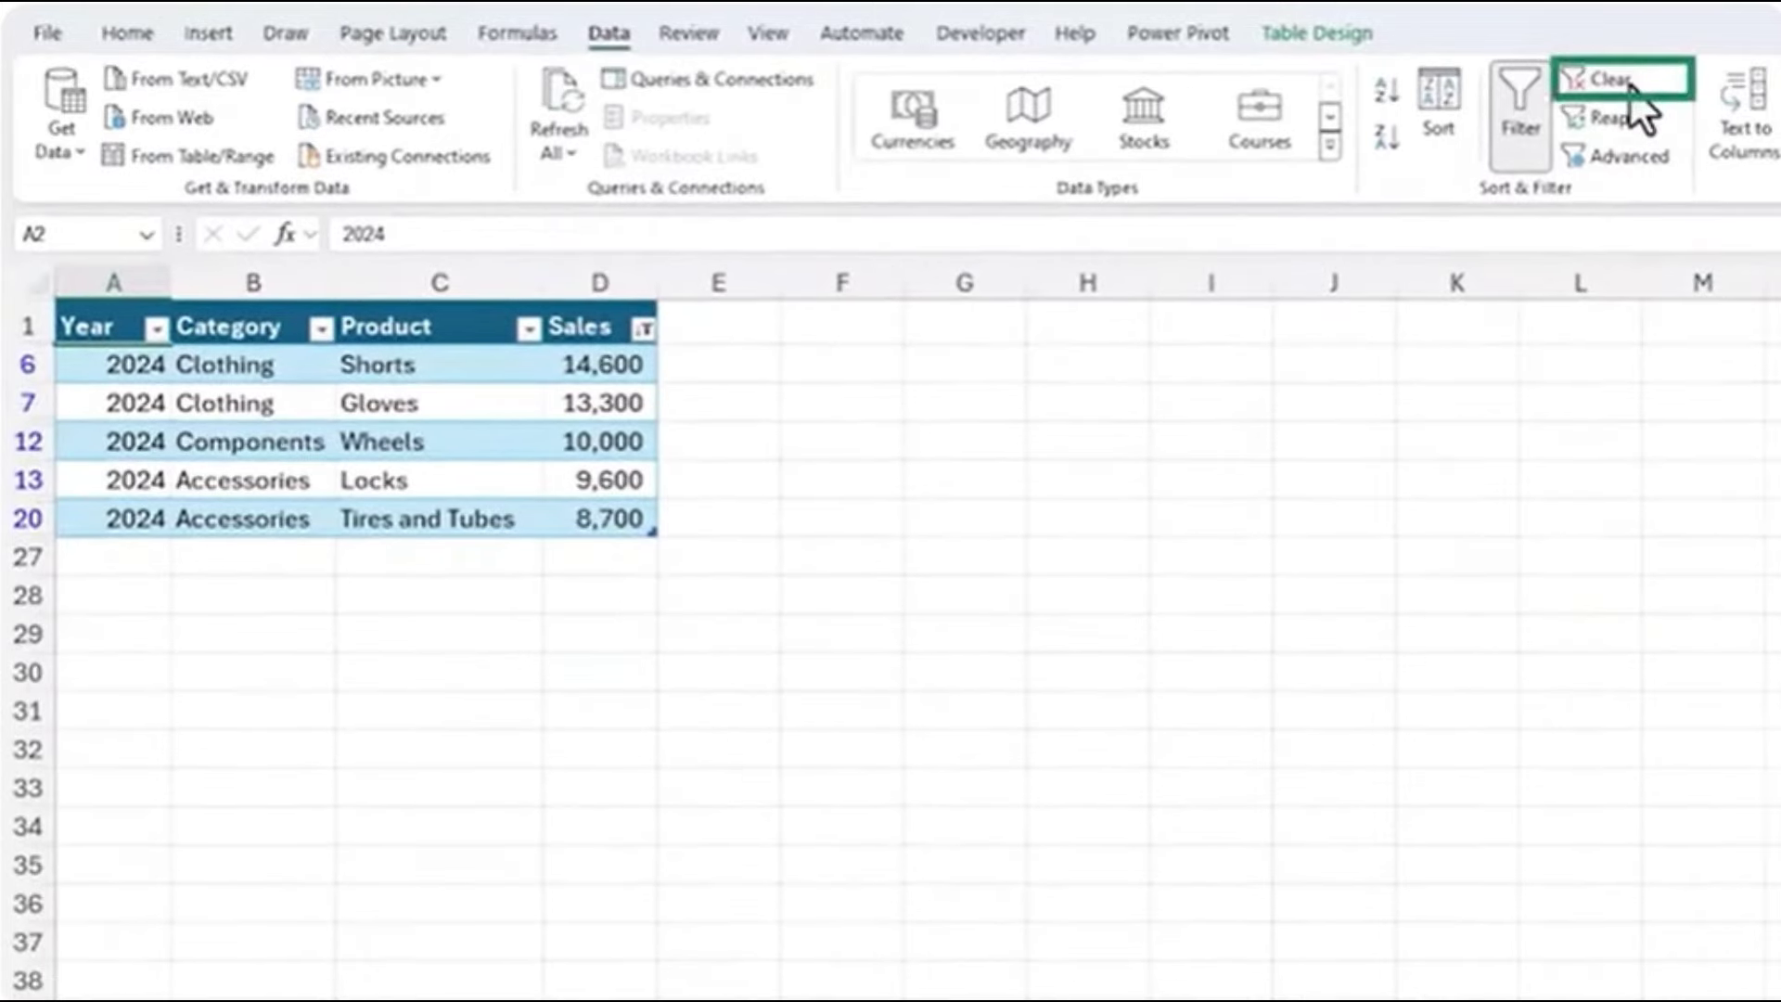
pyautogui.click(1629, 84)
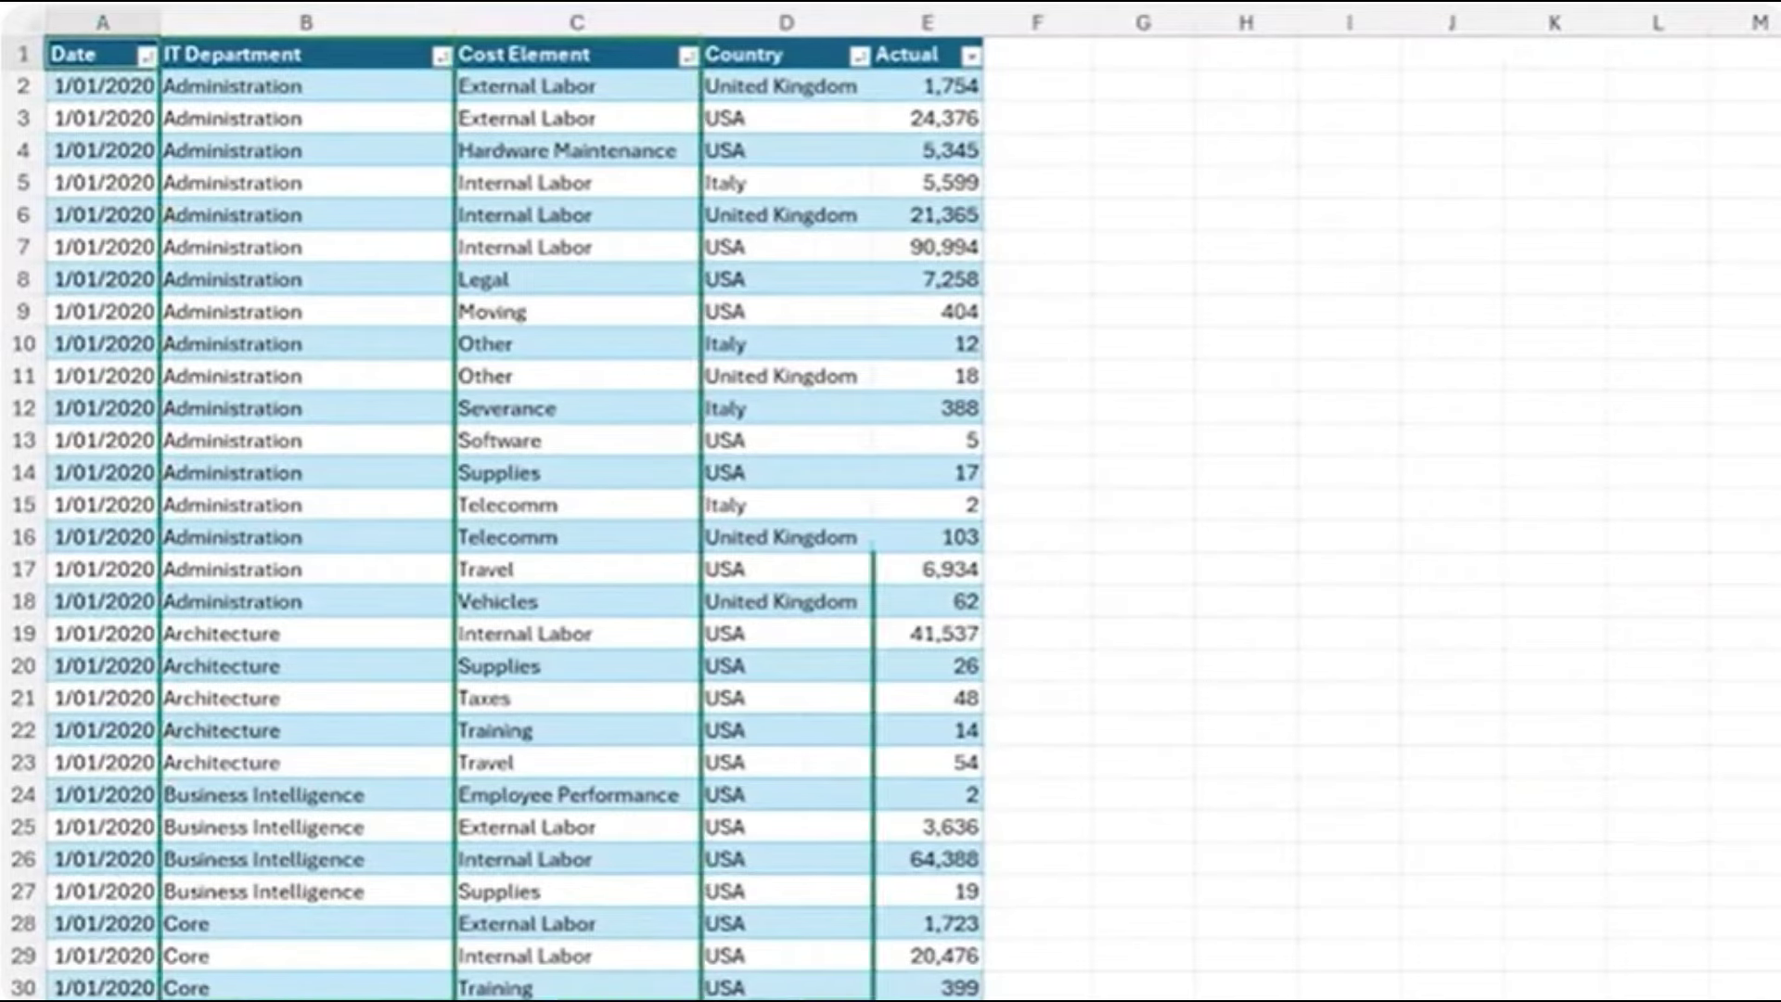
# Create a PivotTable from the Detail Data table, placed at cell B2 of the existing Pivots worksheet.
pyautogui.hotkey('ctrl', 'Down')
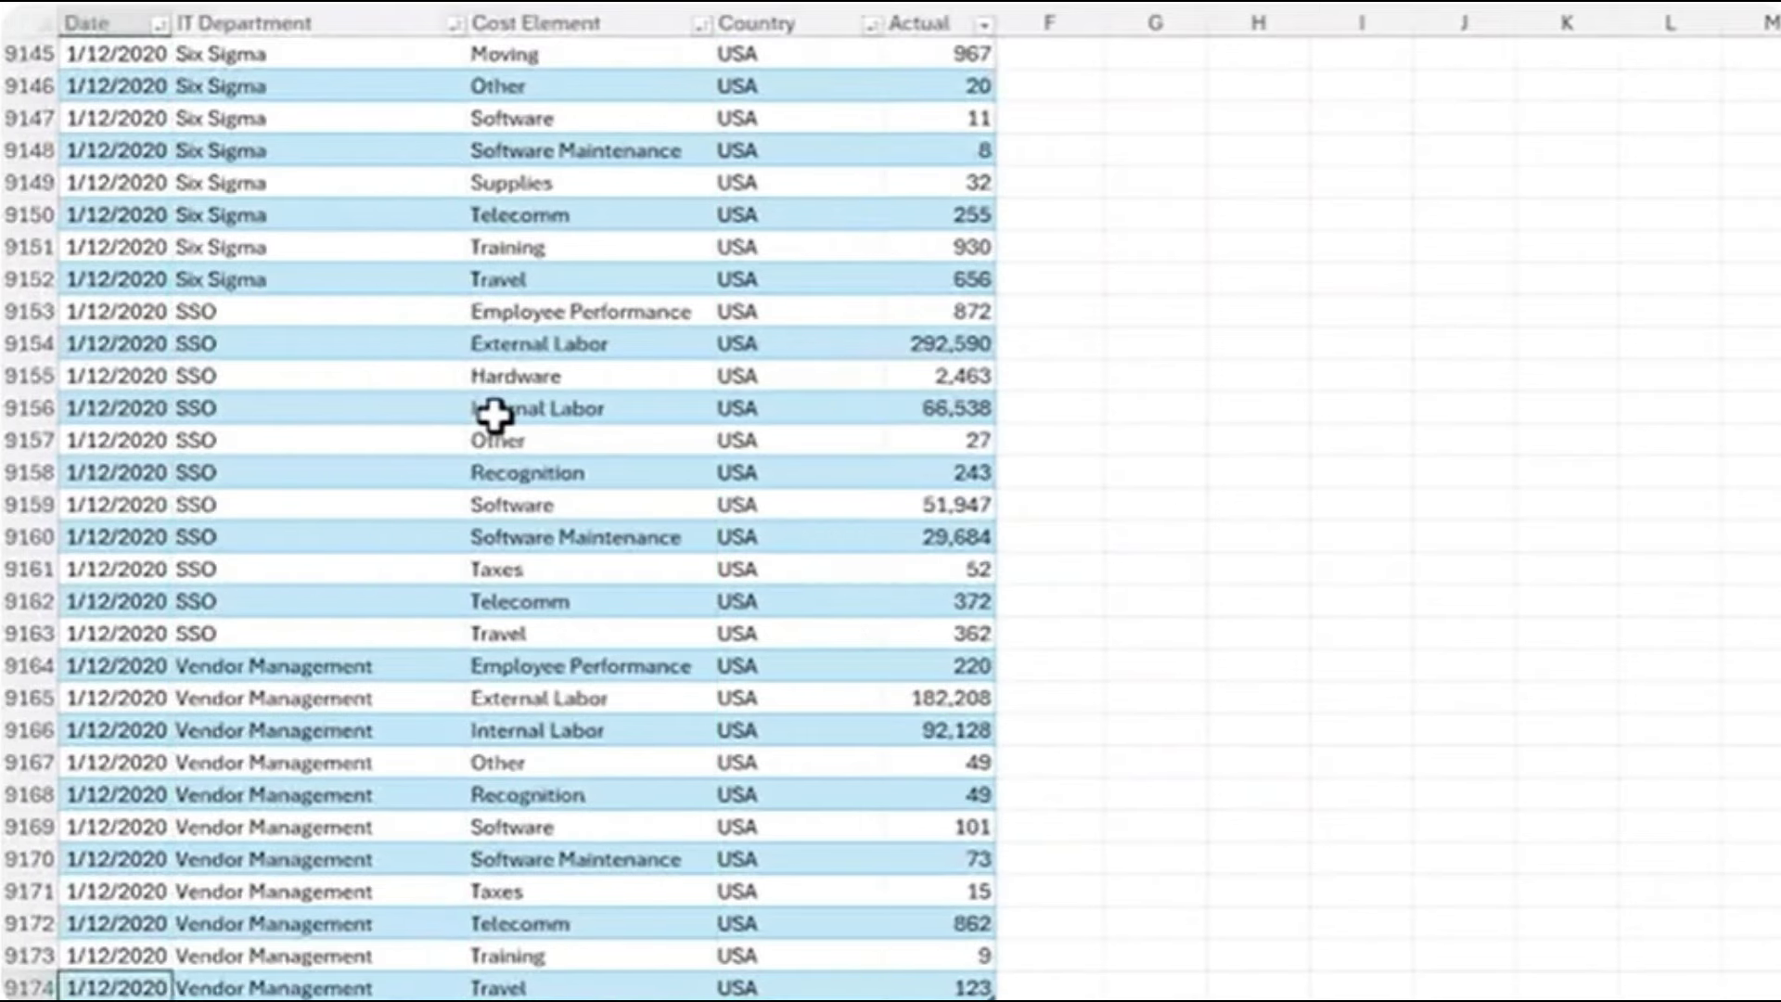
pyautogui.scroll(-5, 494, 416)
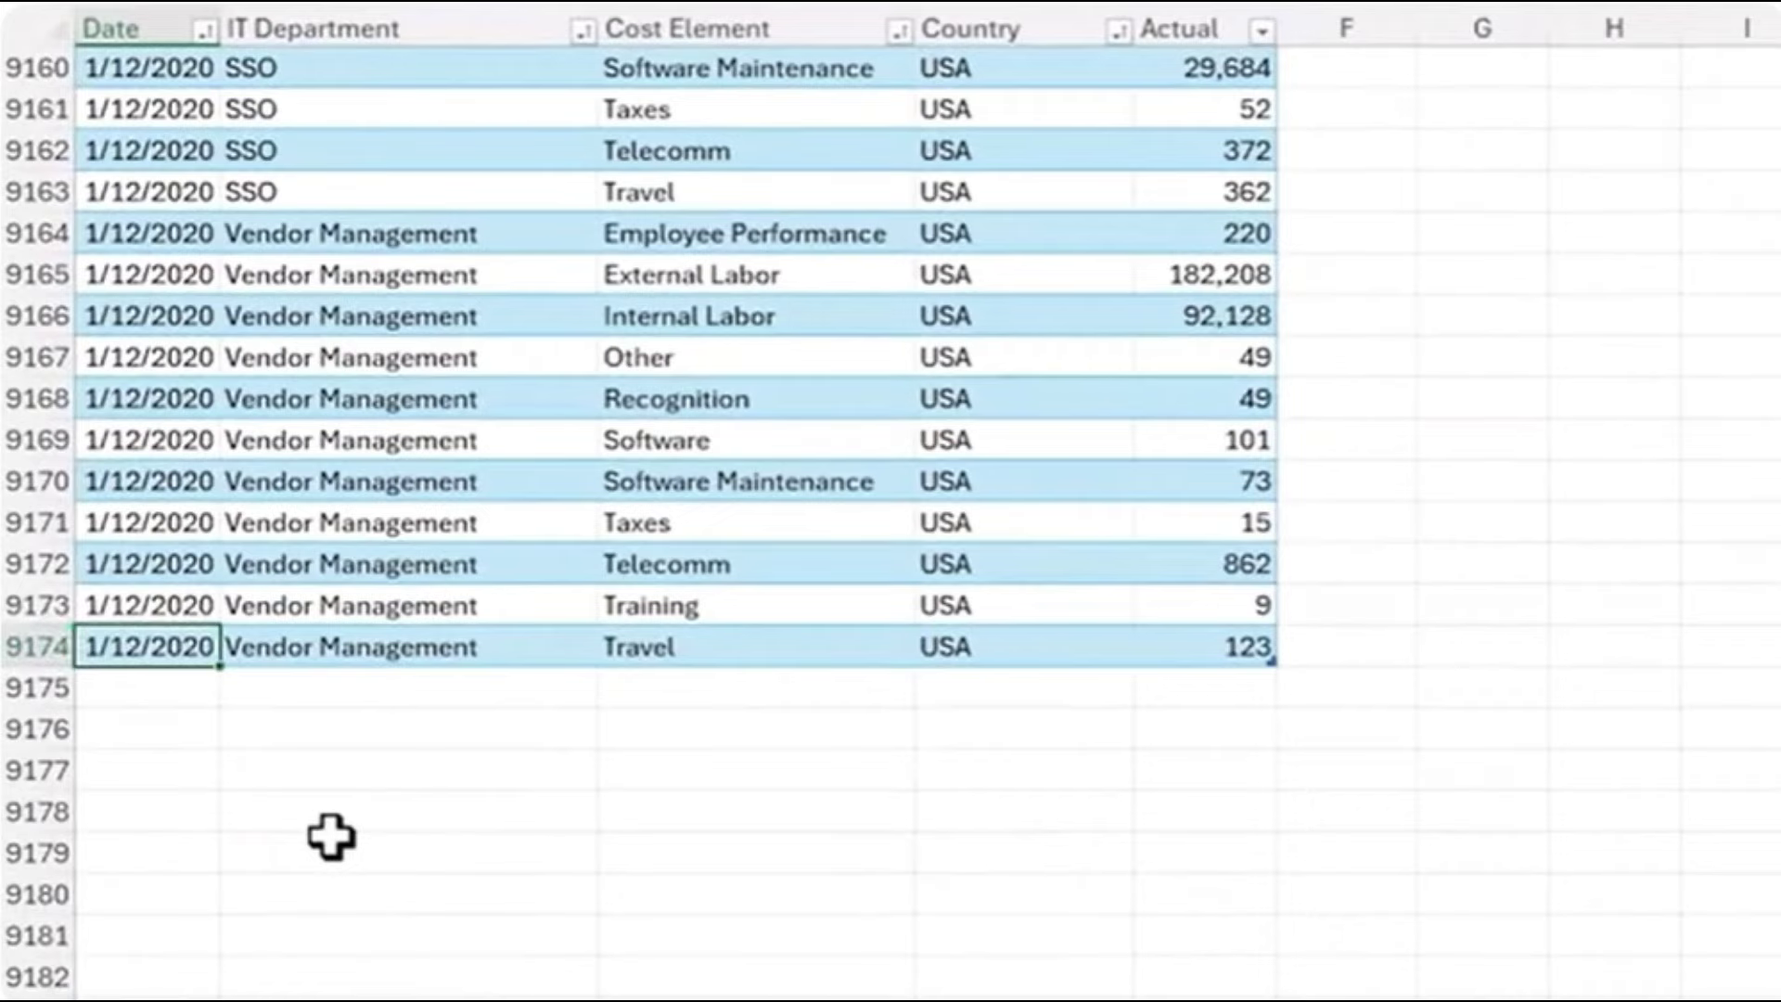
pyautogui.hotkey('ctrl', 'Up')
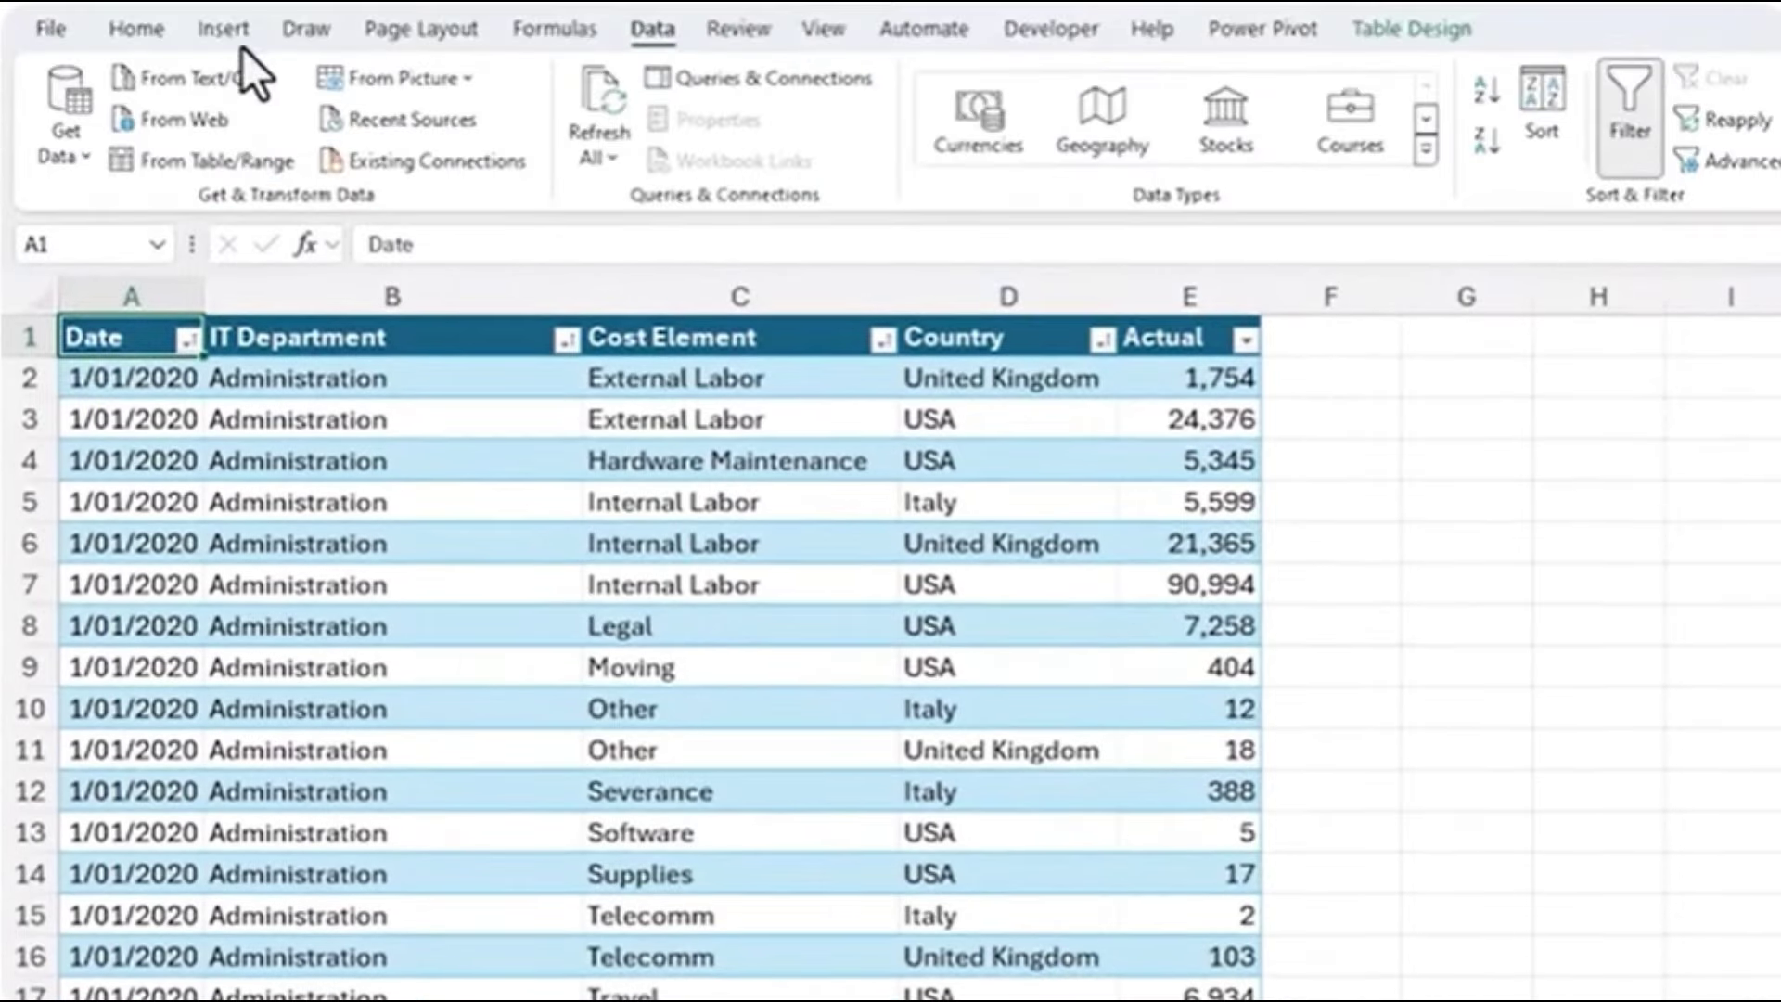
pyautogui.click(239, 42)
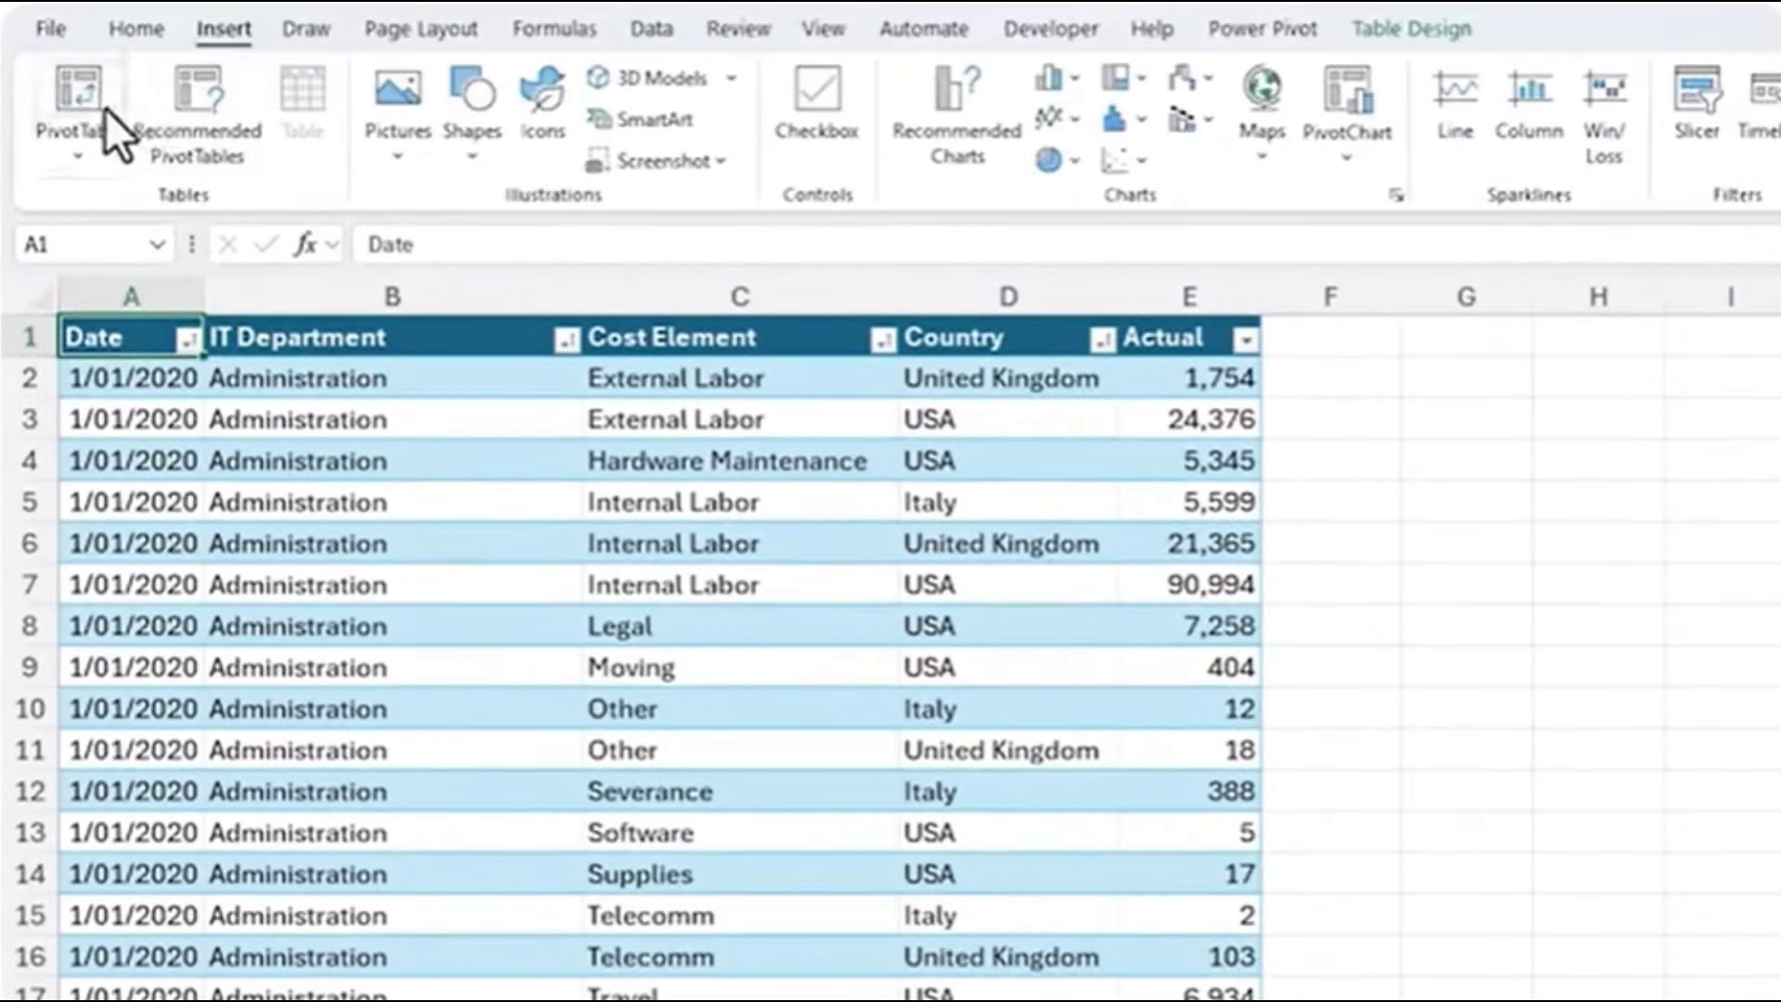
pyautogui.click(105, 108)
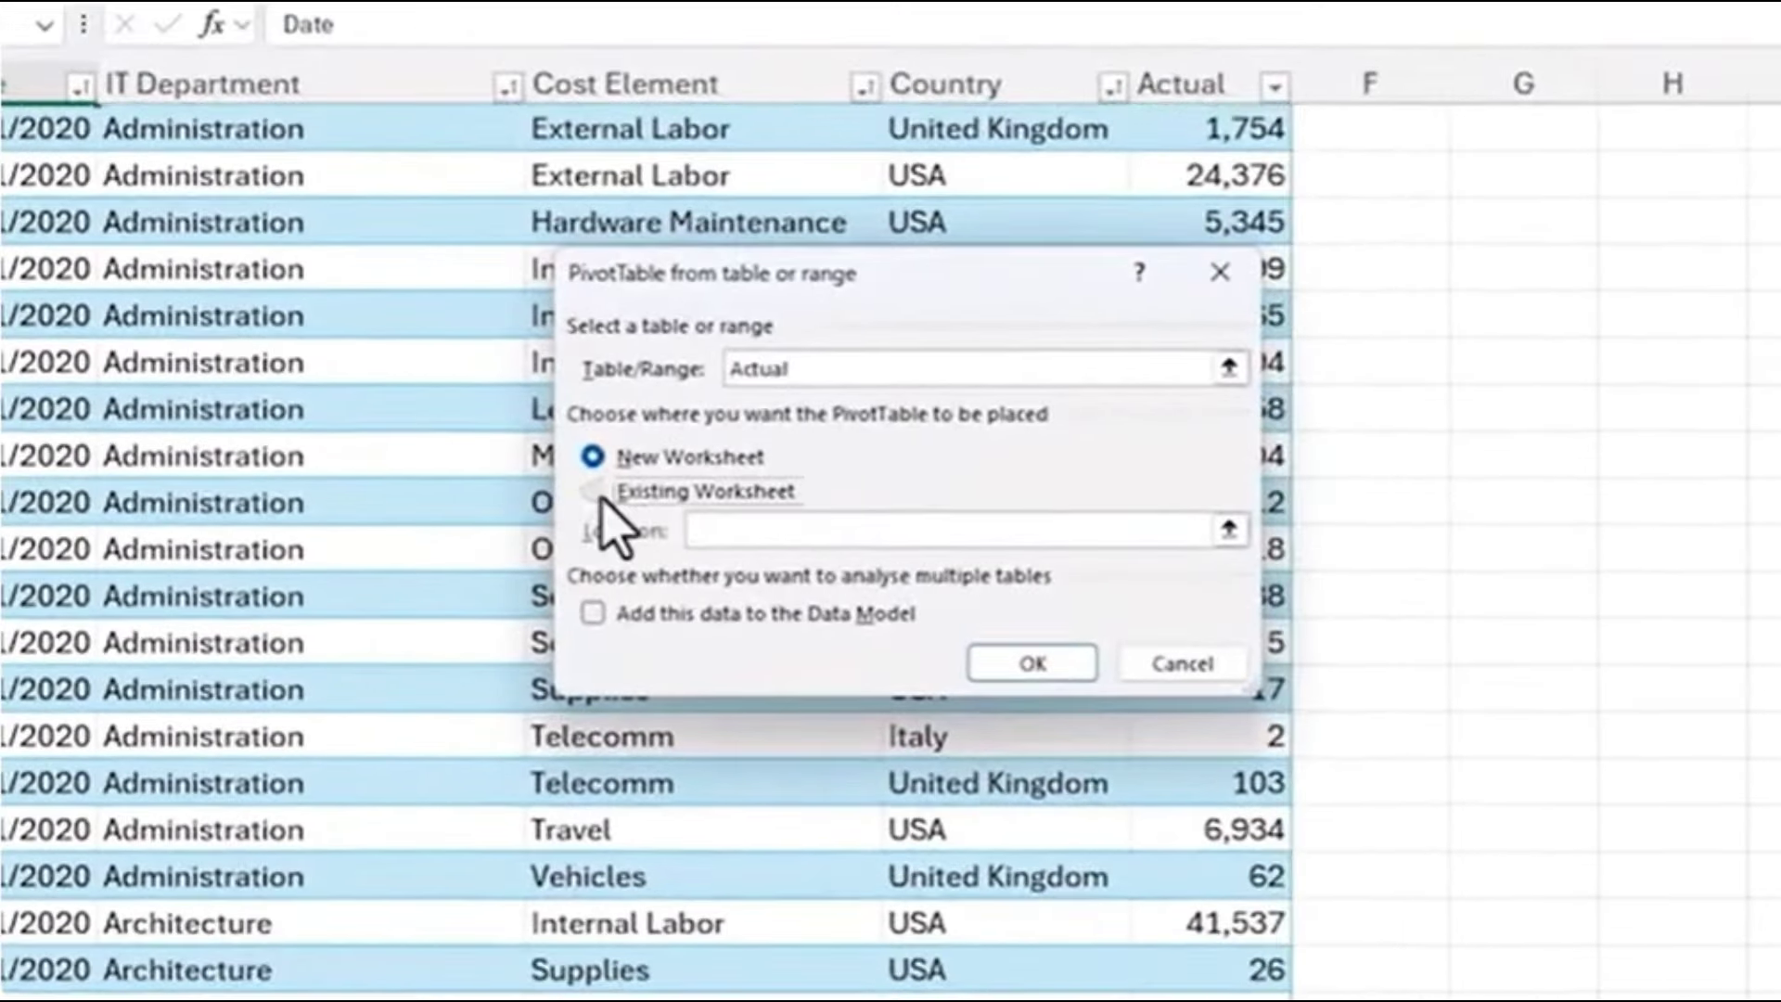
pyautogui.click(643, 657)
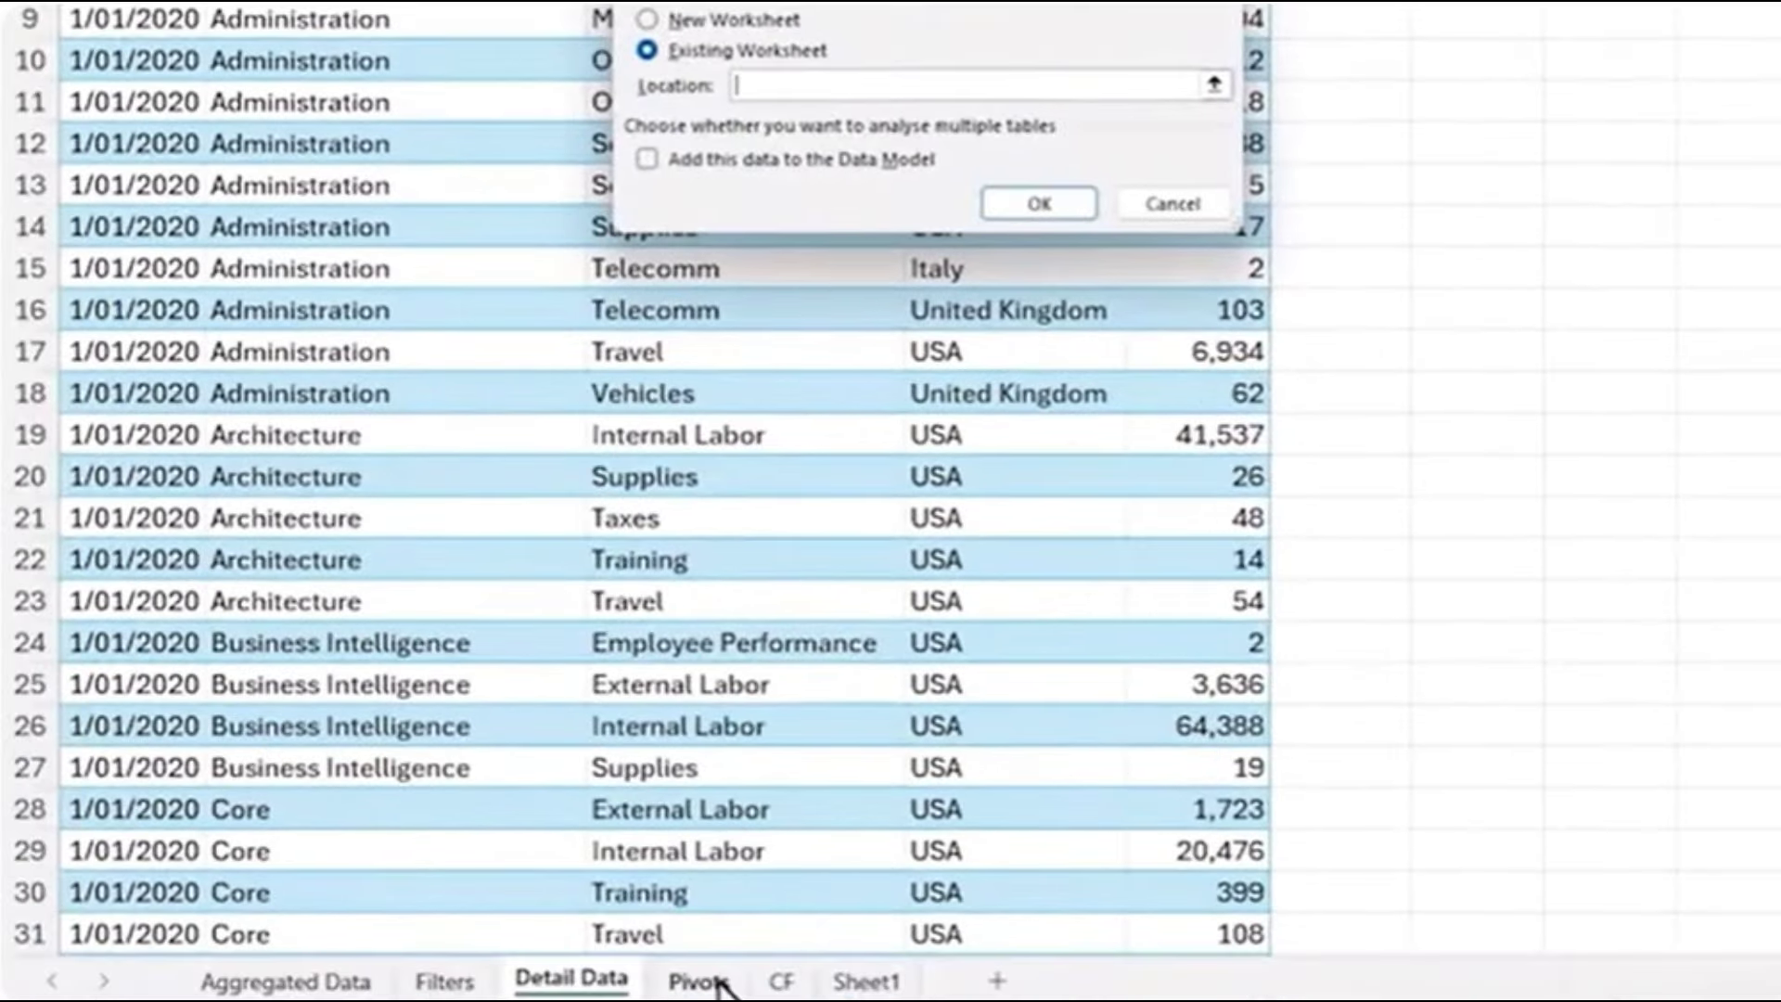
pyautogui.click(696, 993)
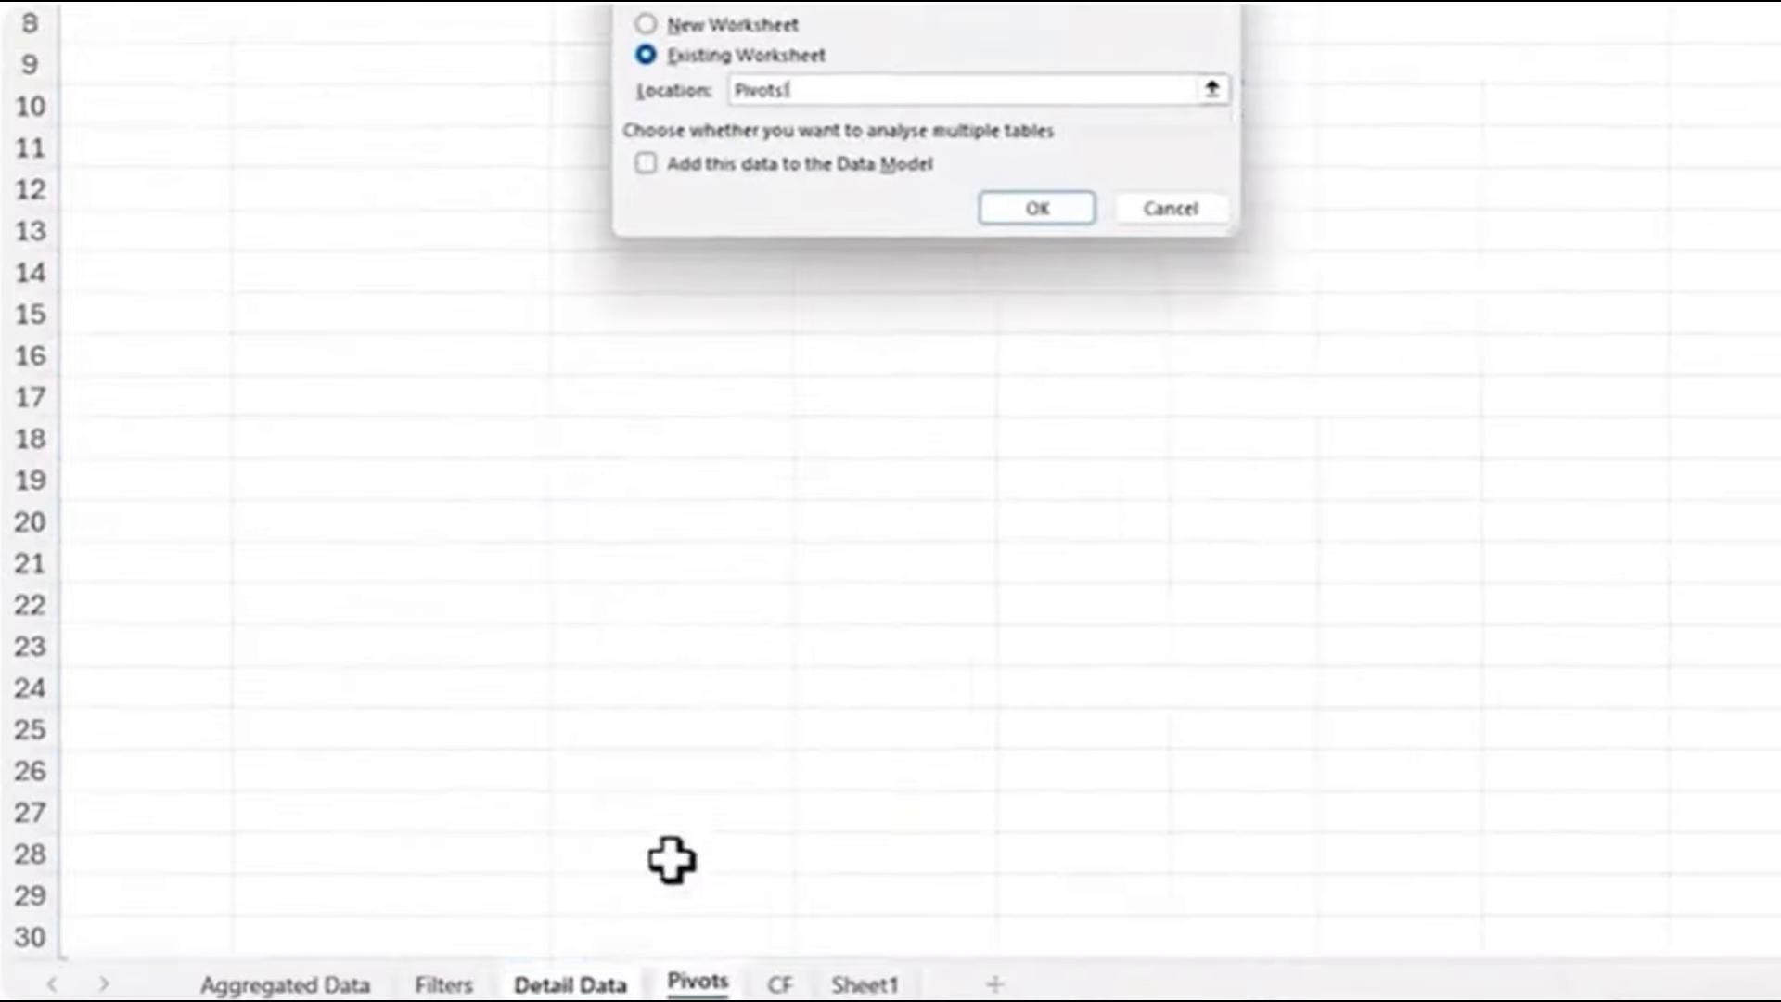
pyautogui.click(271, 165)
pyautogui.click(901, 544)
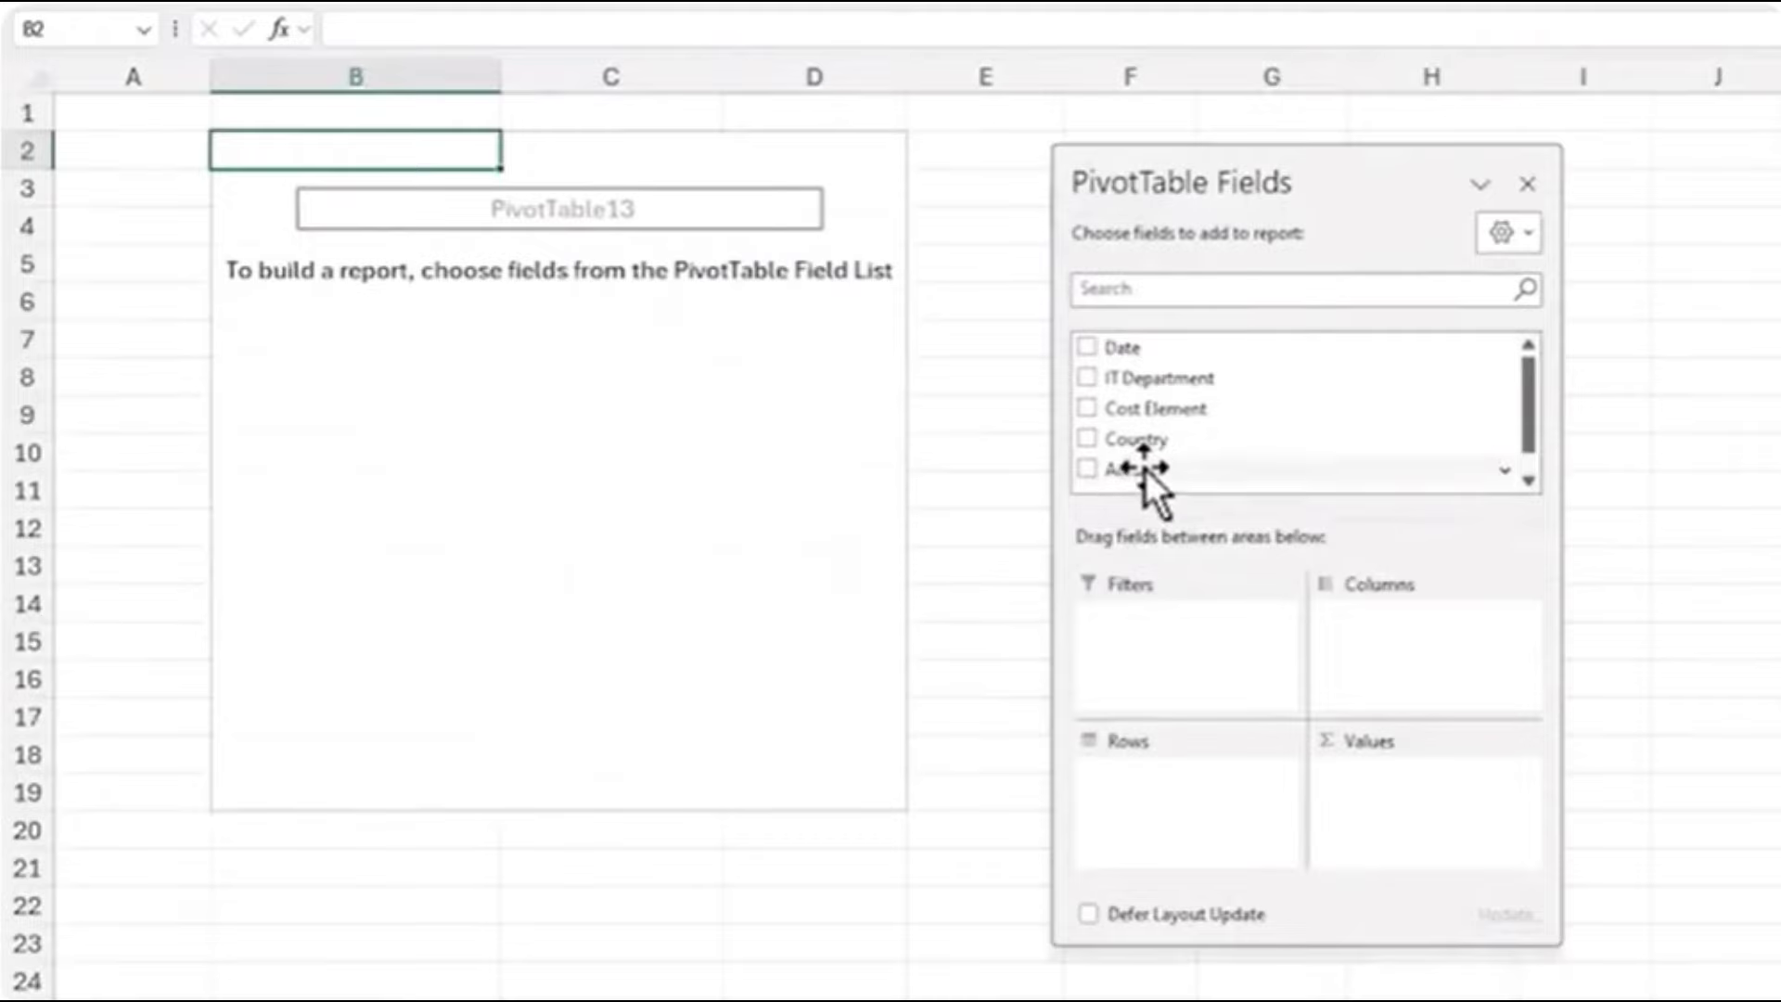
# Build the PivotTable with Actual summed as values and Cost Element as the row labels.
pyautogui.moveTo(1145, 469); pyautogui.dragTo(1442, 816)
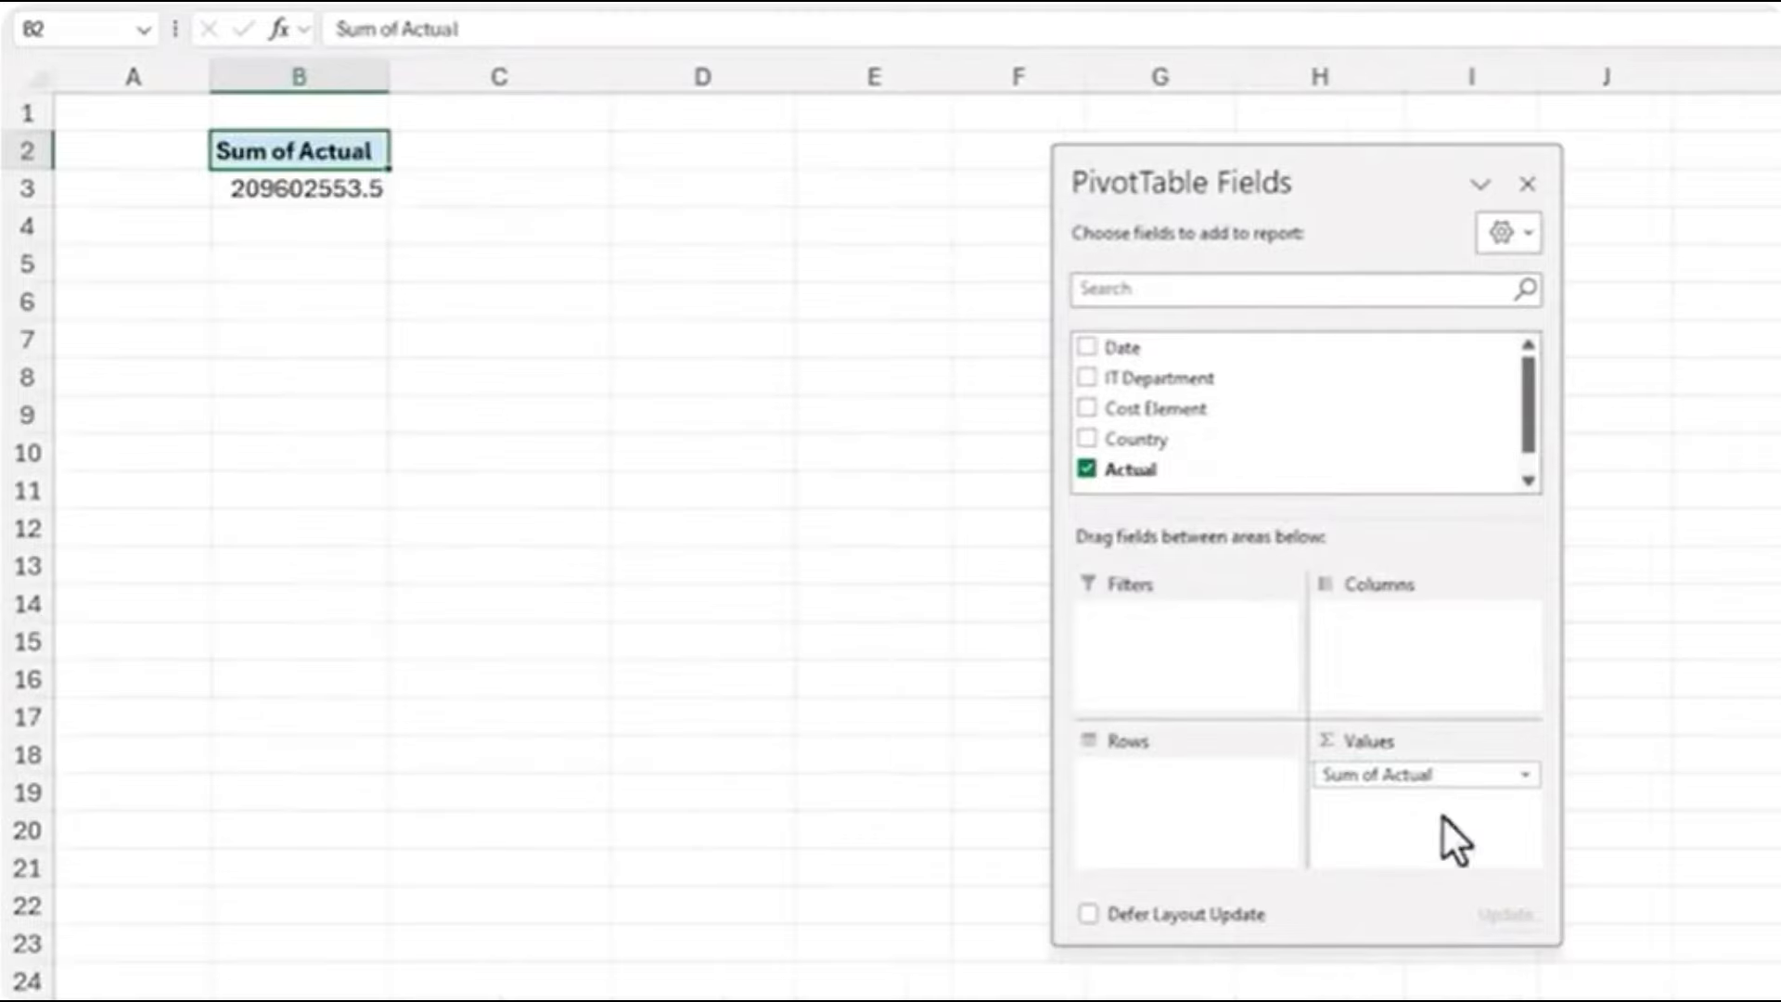
pyautogui.moveTo(1154, 414); pyautogui.dragTo(1156, 781)
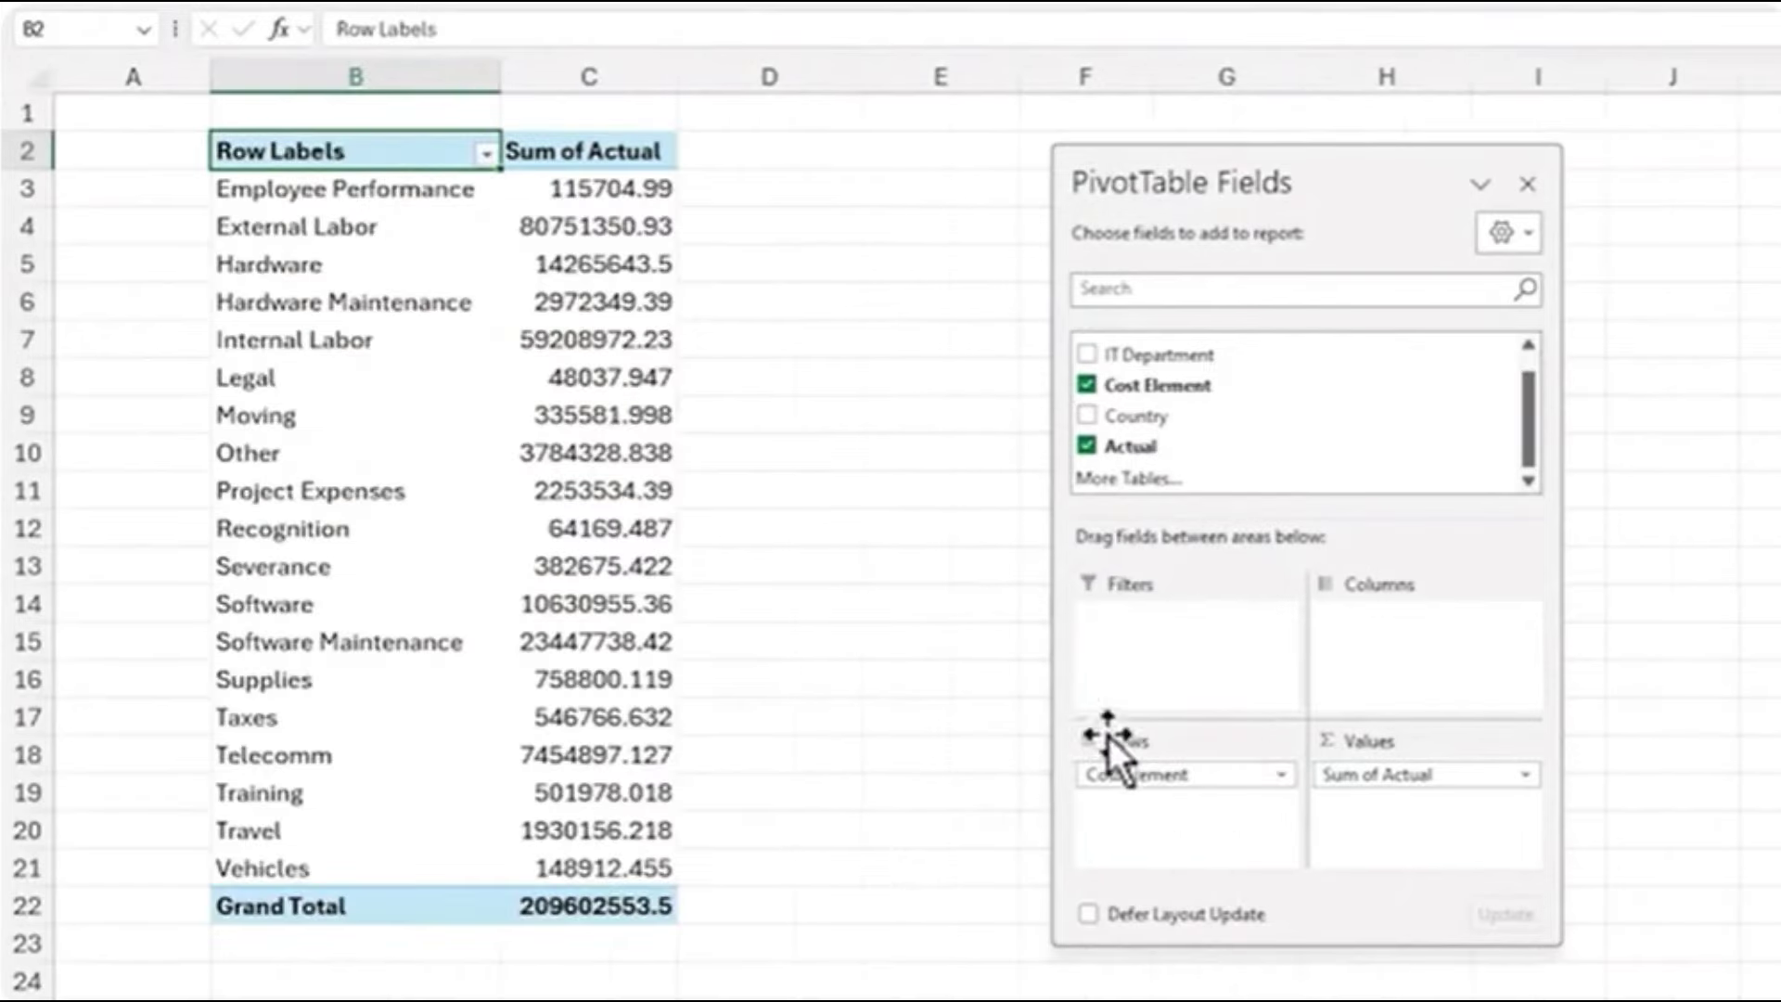
# Format the PivotTable's Sum of Actual values as Number with a 1000 separator and 0 decimal places.
pyautogui.rightClick(598, 273)
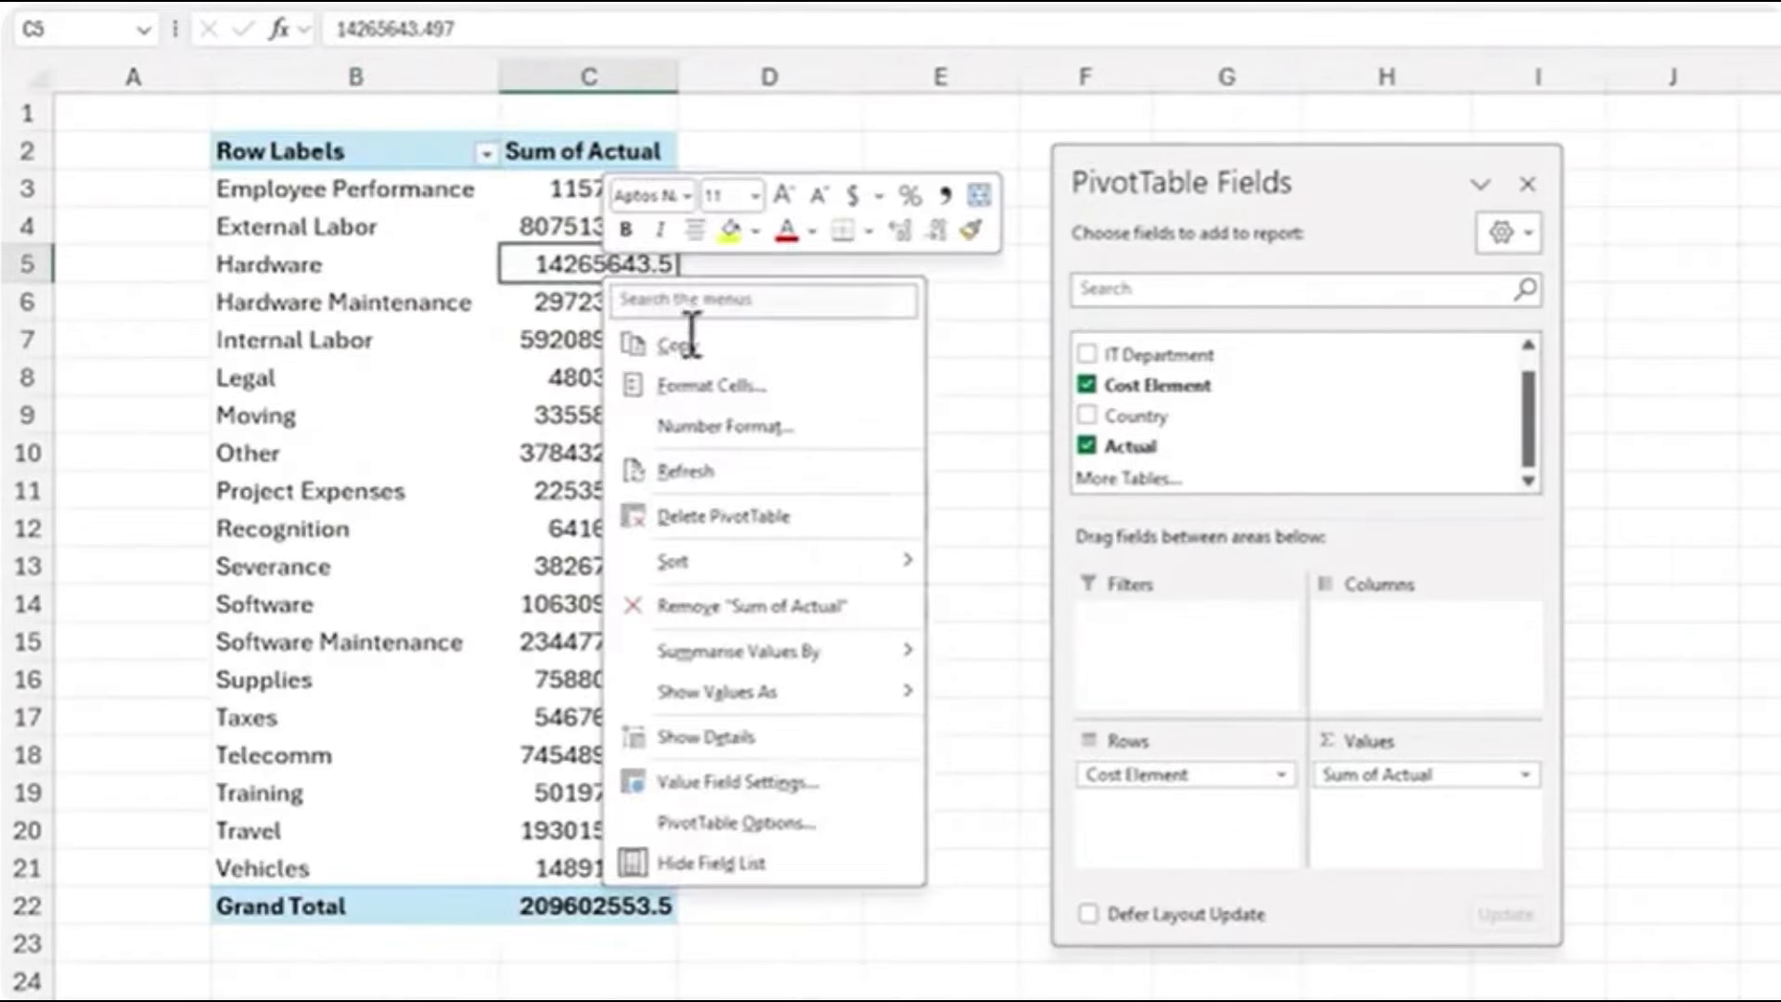
pyautogui.click(829, 430)
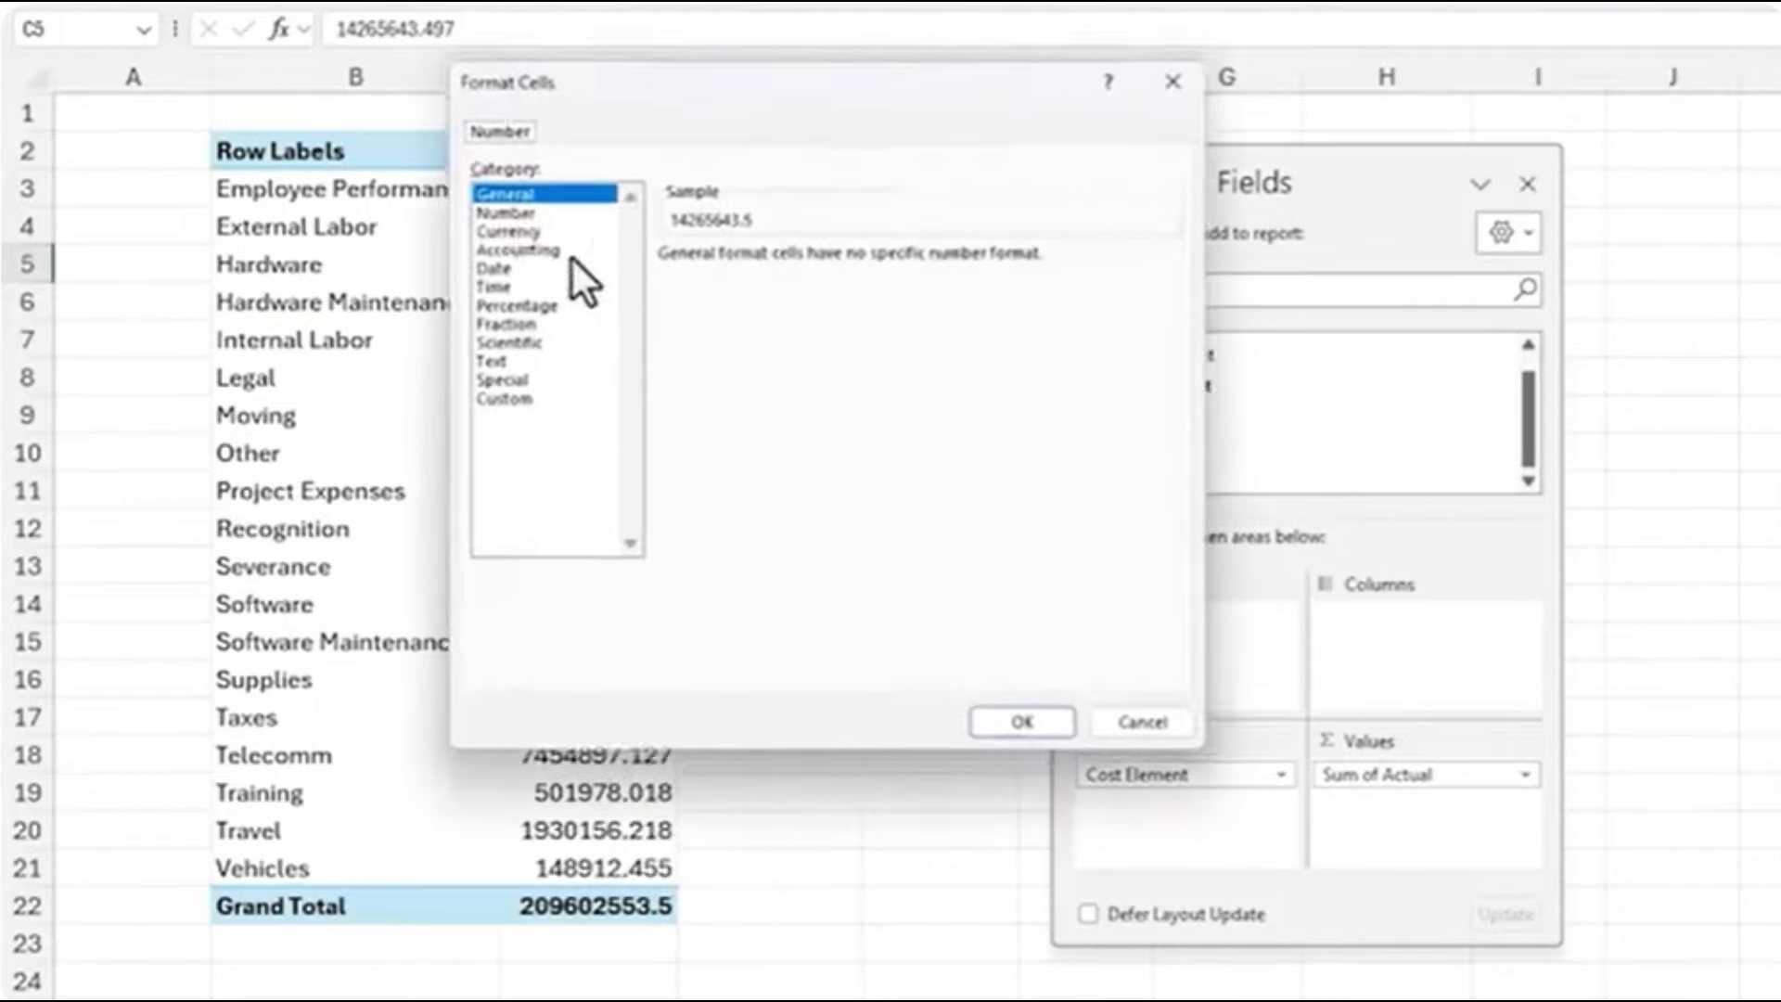
pyautogui.click(512, 212)
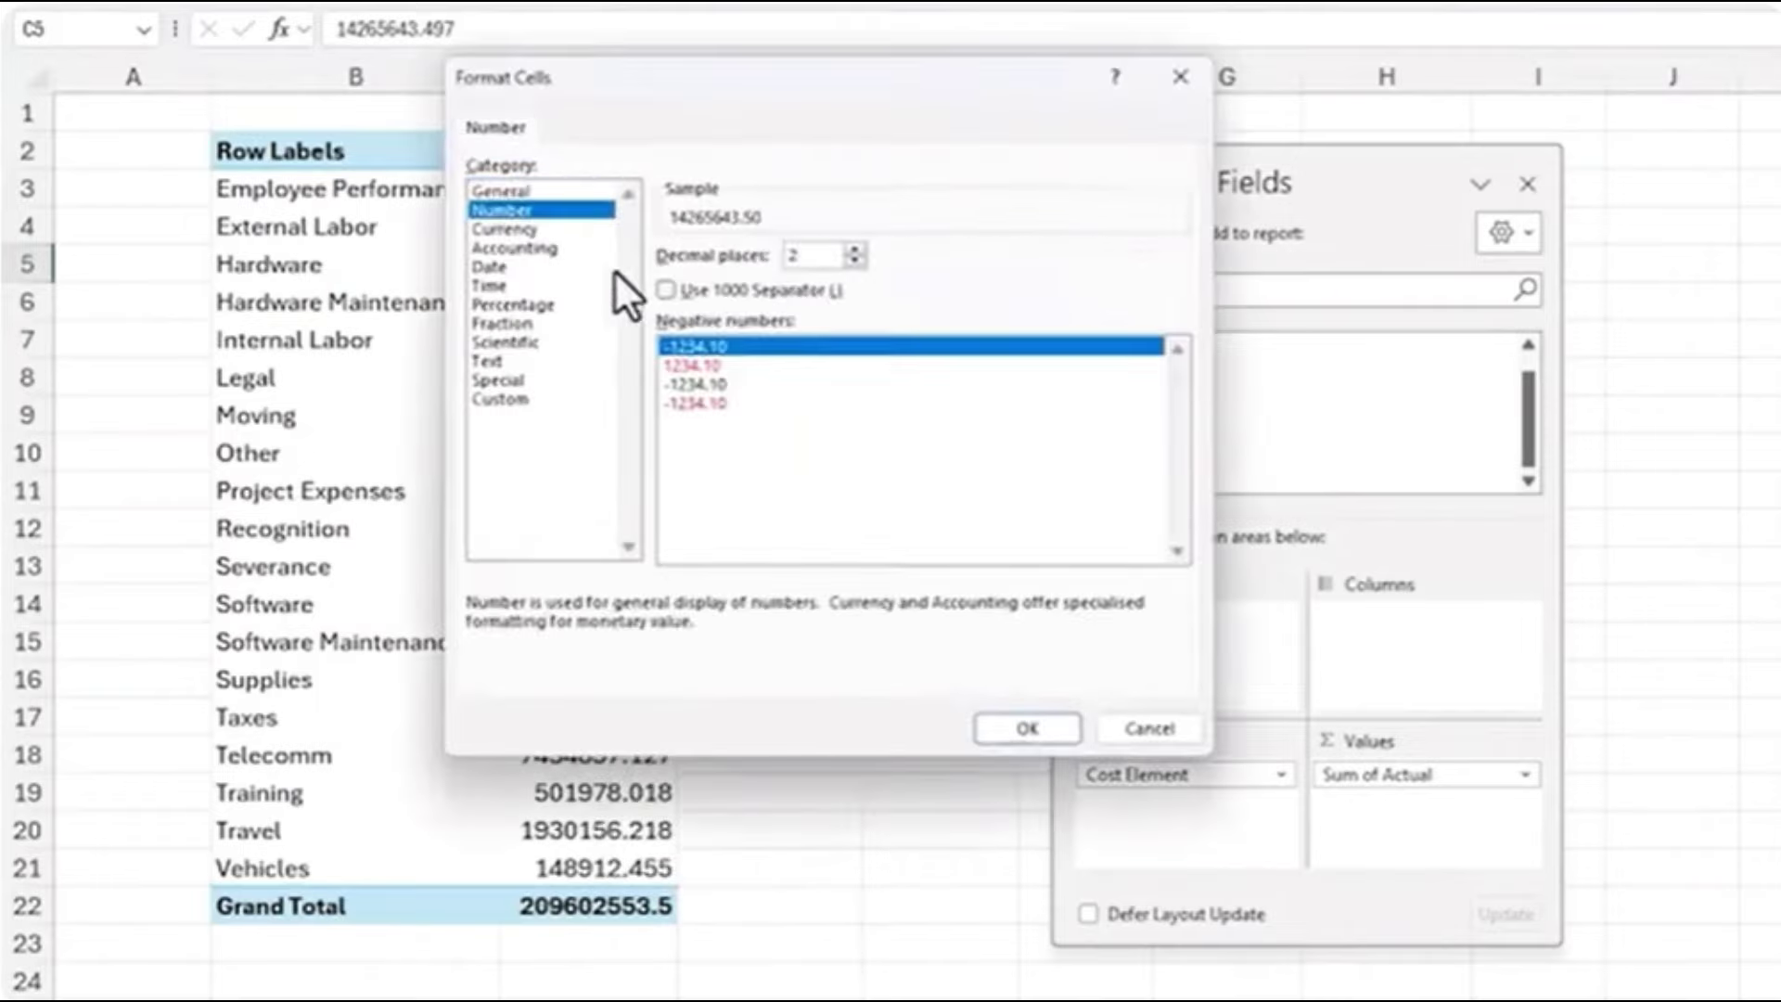
pyautogui.click(664, 290)
pyautogui.click(853, 261)
pyautogui.click(853, 261)
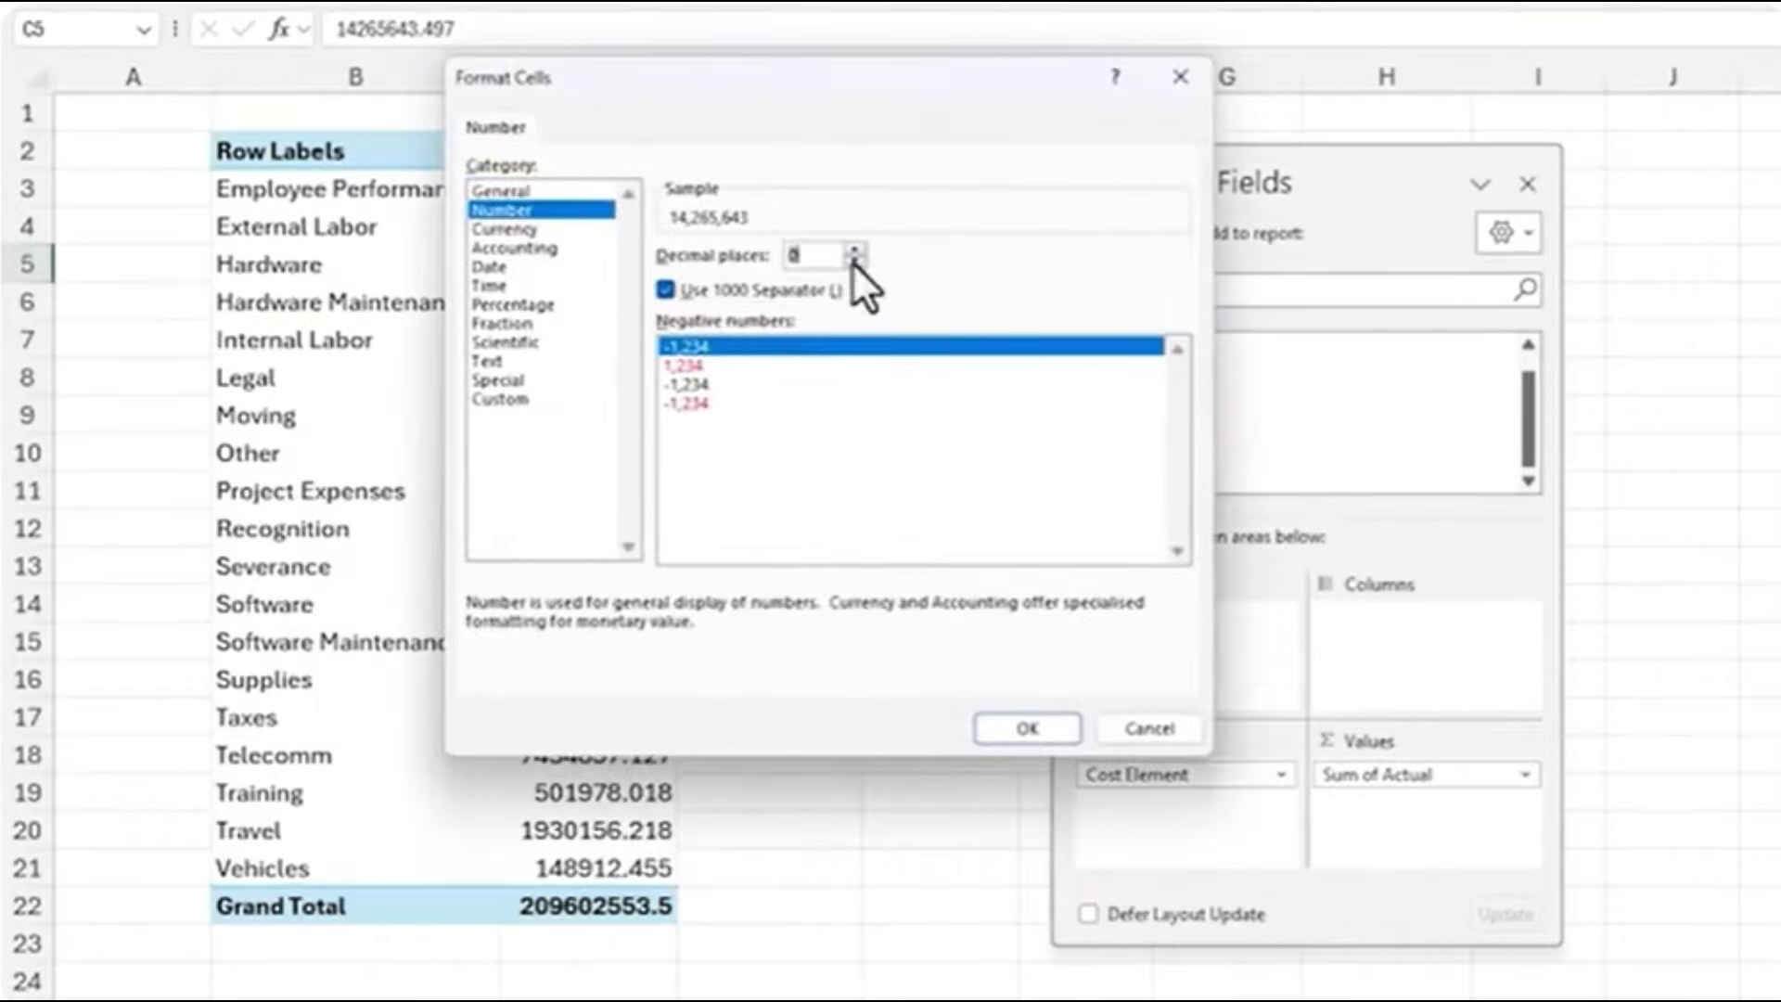
pyautogui.click(1003, 732)
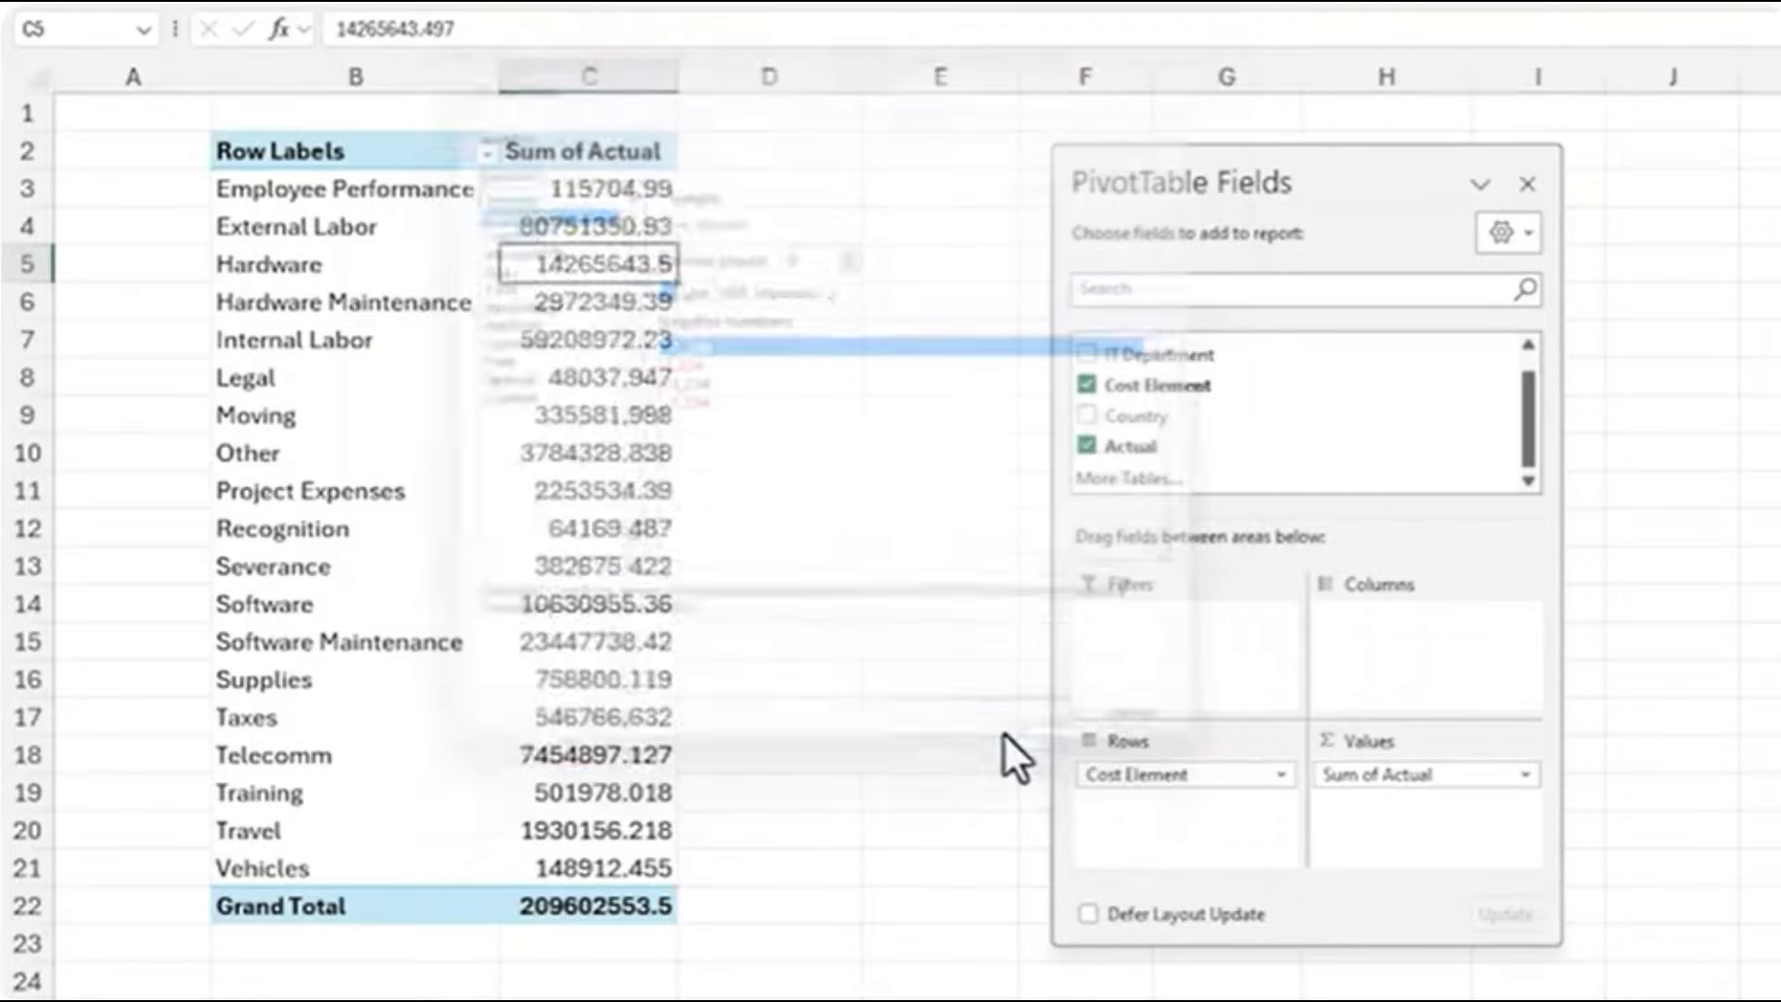
# Sort the PivotTable's cost elements by Sum of Actual from largest to smallest.
pyautogui.rightClick(588, 265)
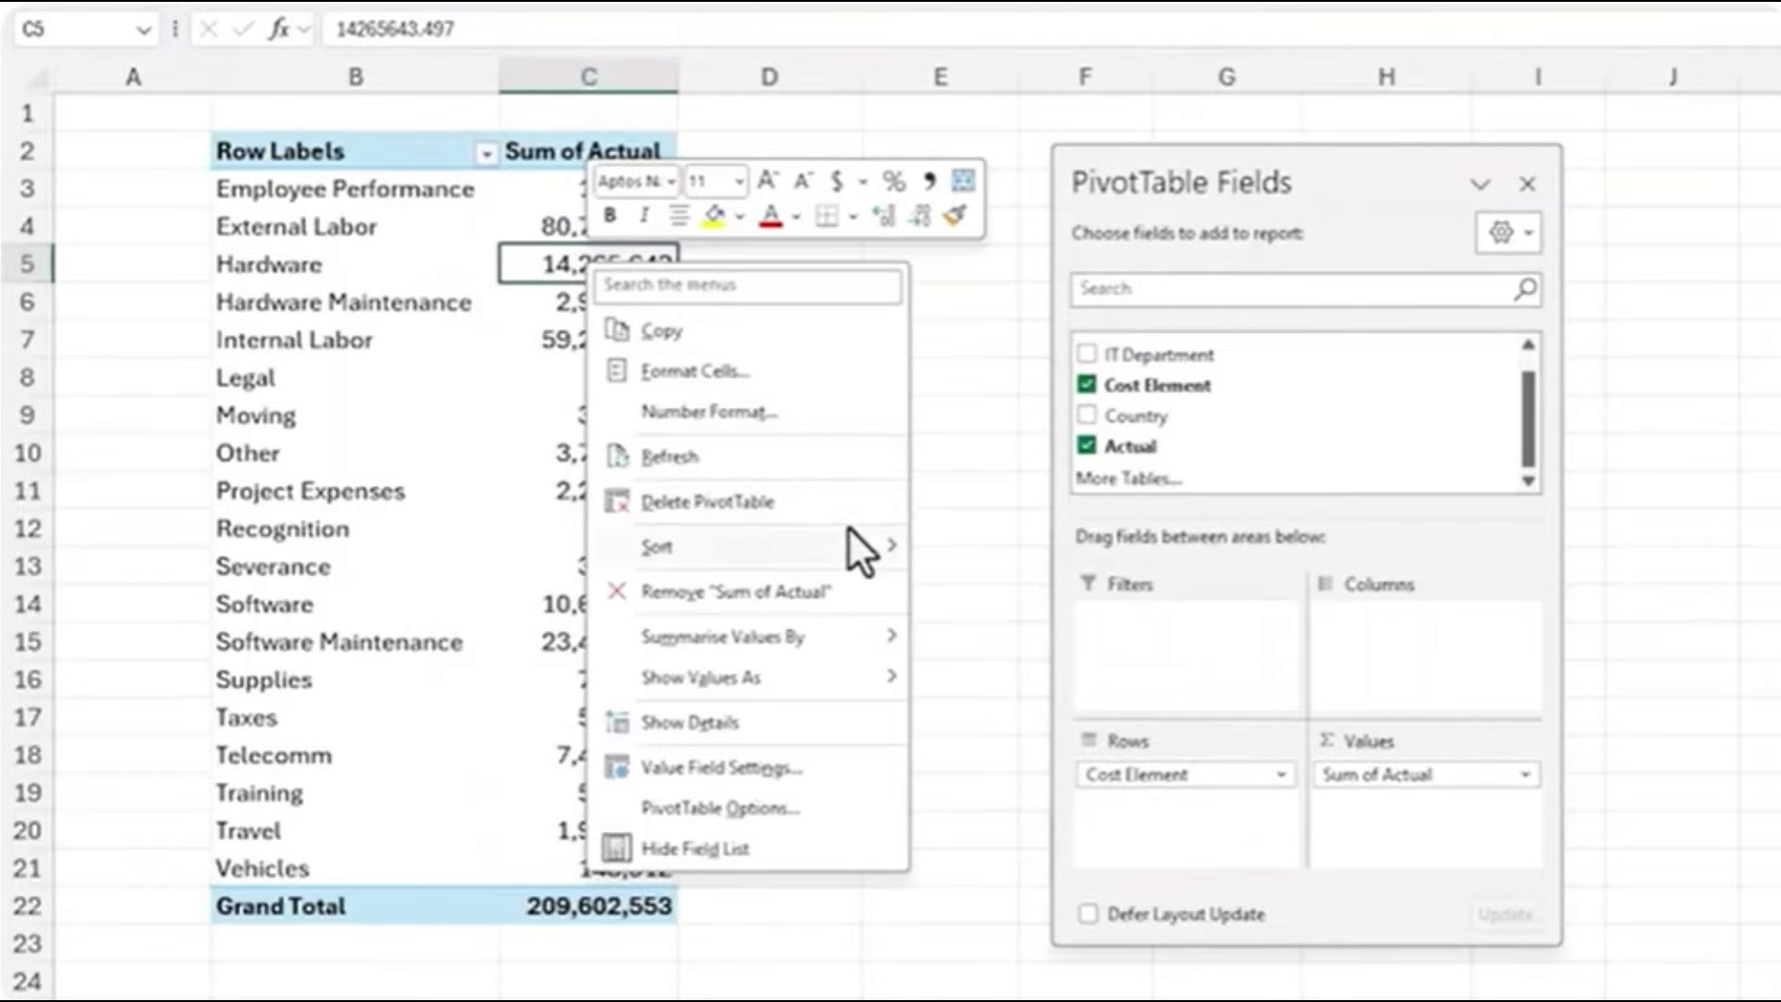
pyautogui.moveTo(848, 526)
pyautogui.click(971, 598)
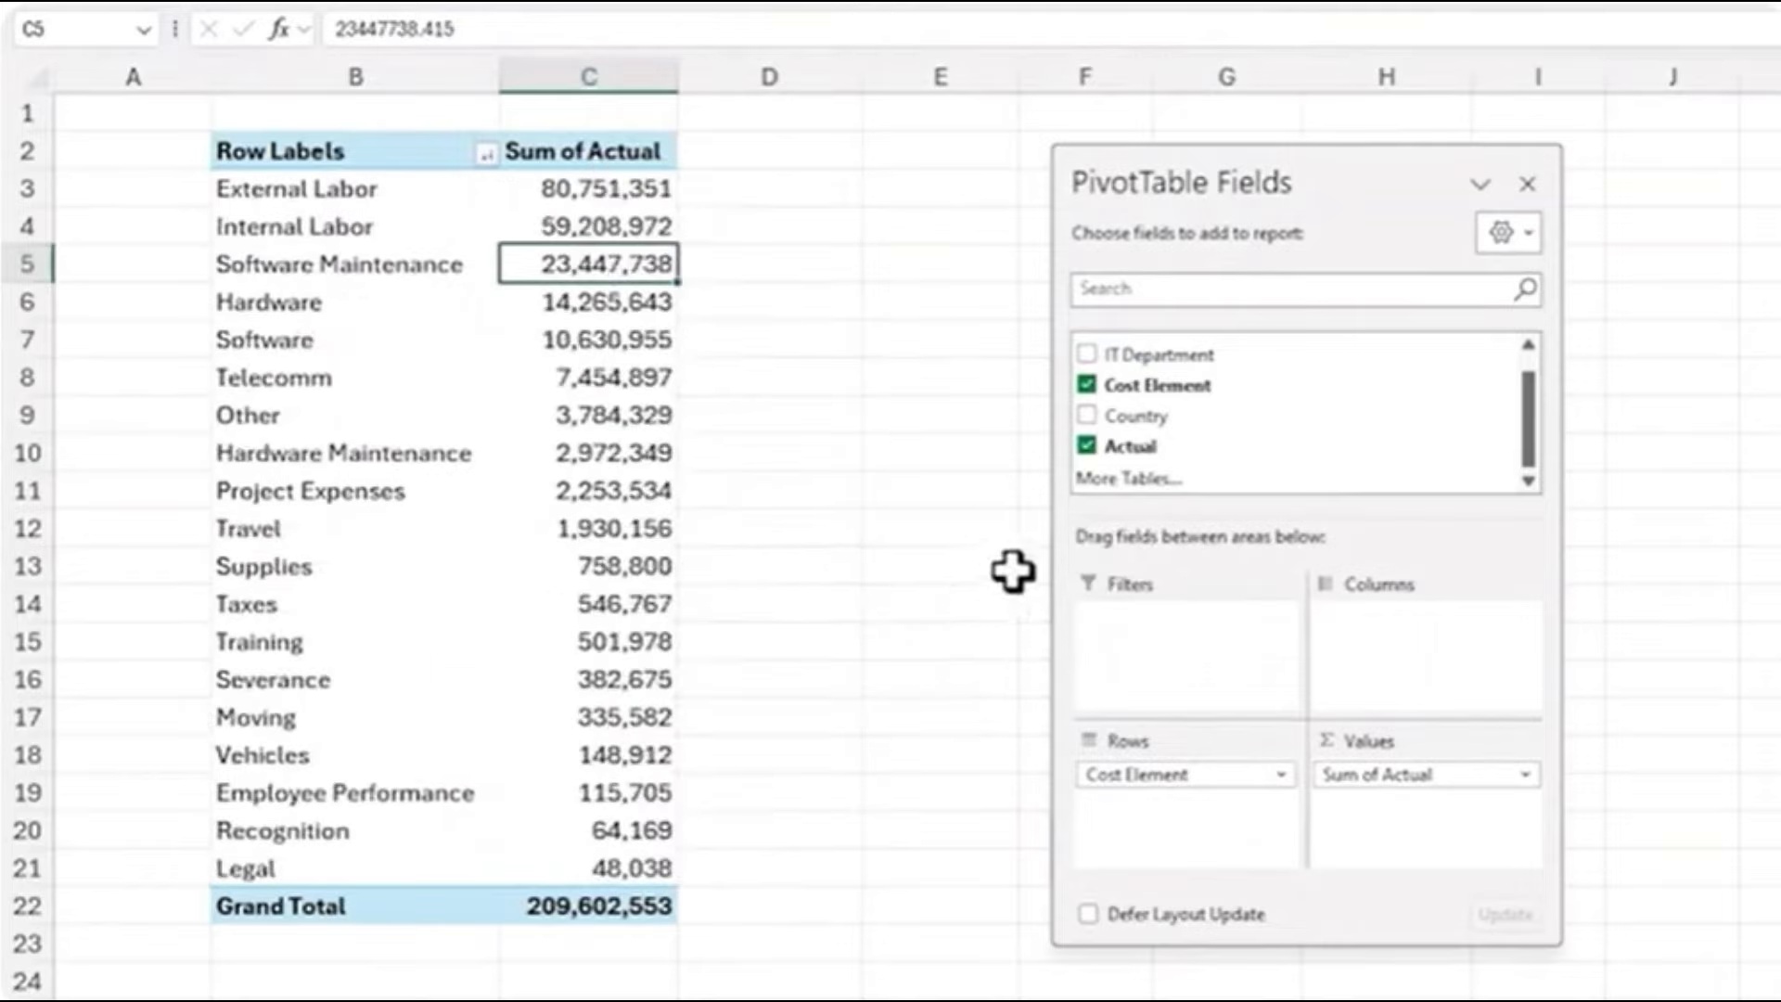
# Add Actual to the PivotTable values a second time and show it as % Running Total In with Cost Element as base field.
pyautogui.moveTo(1190, 461); pyautogui.dragTo(1379, 809)
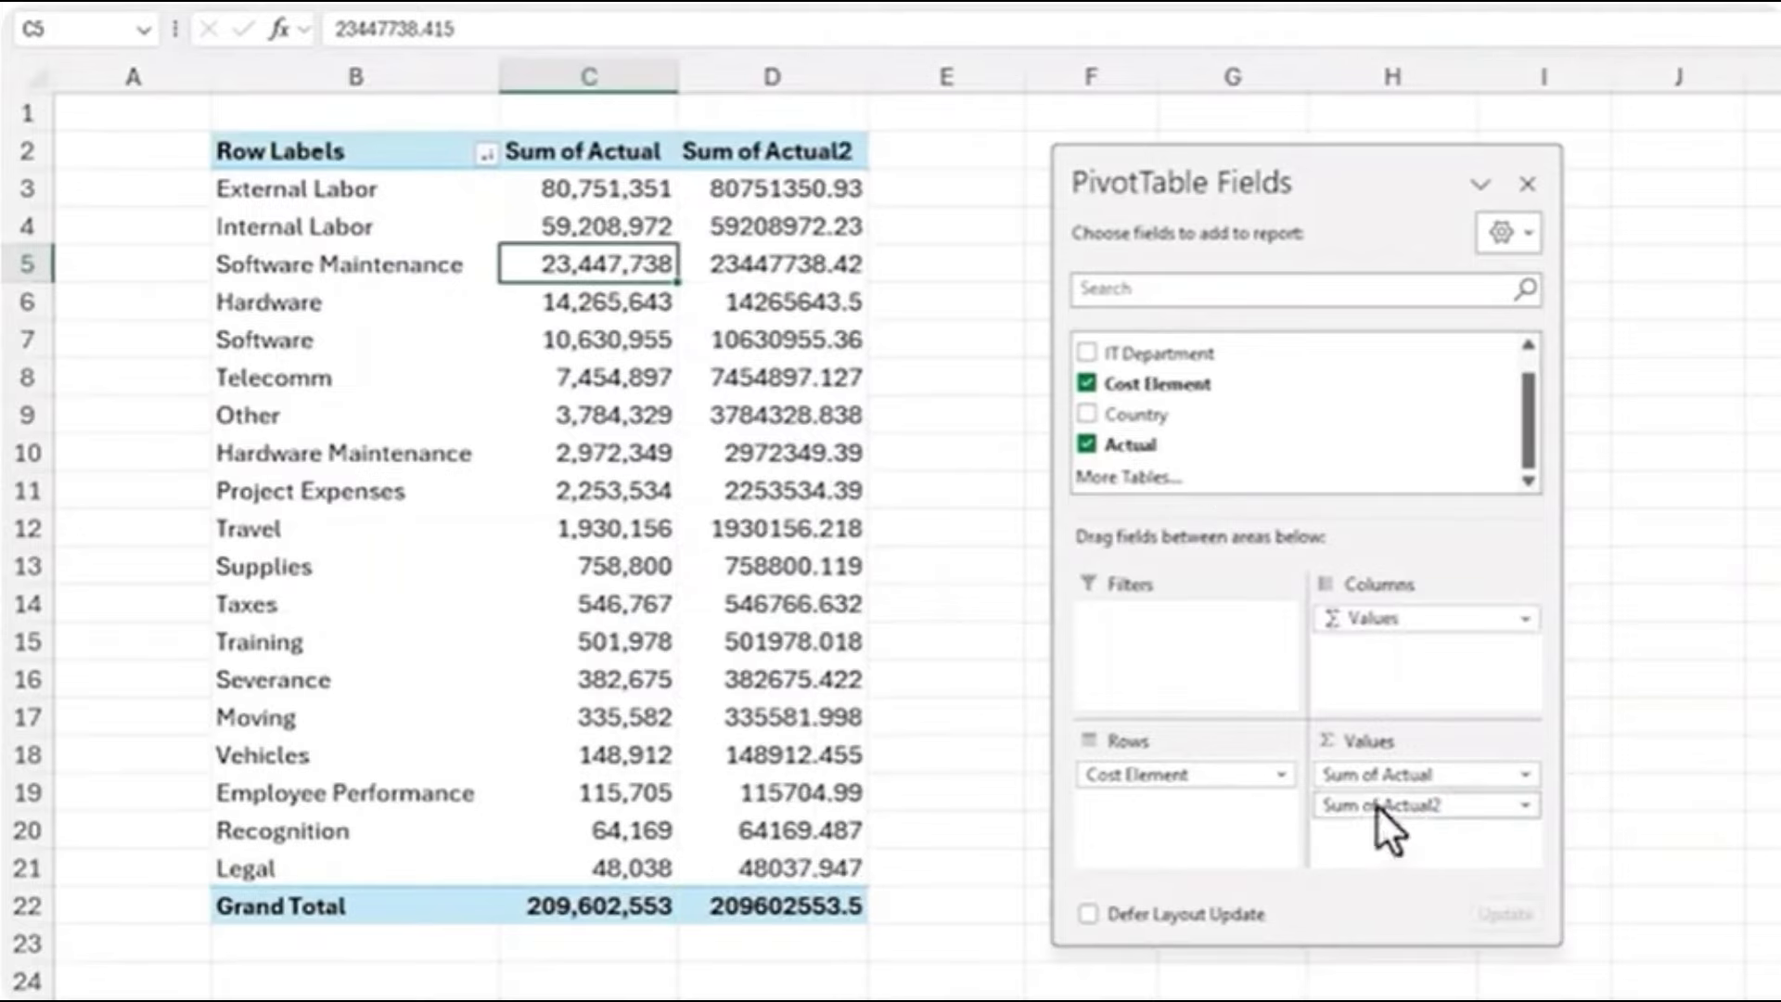
pyautogui.rightClick(732, 263)
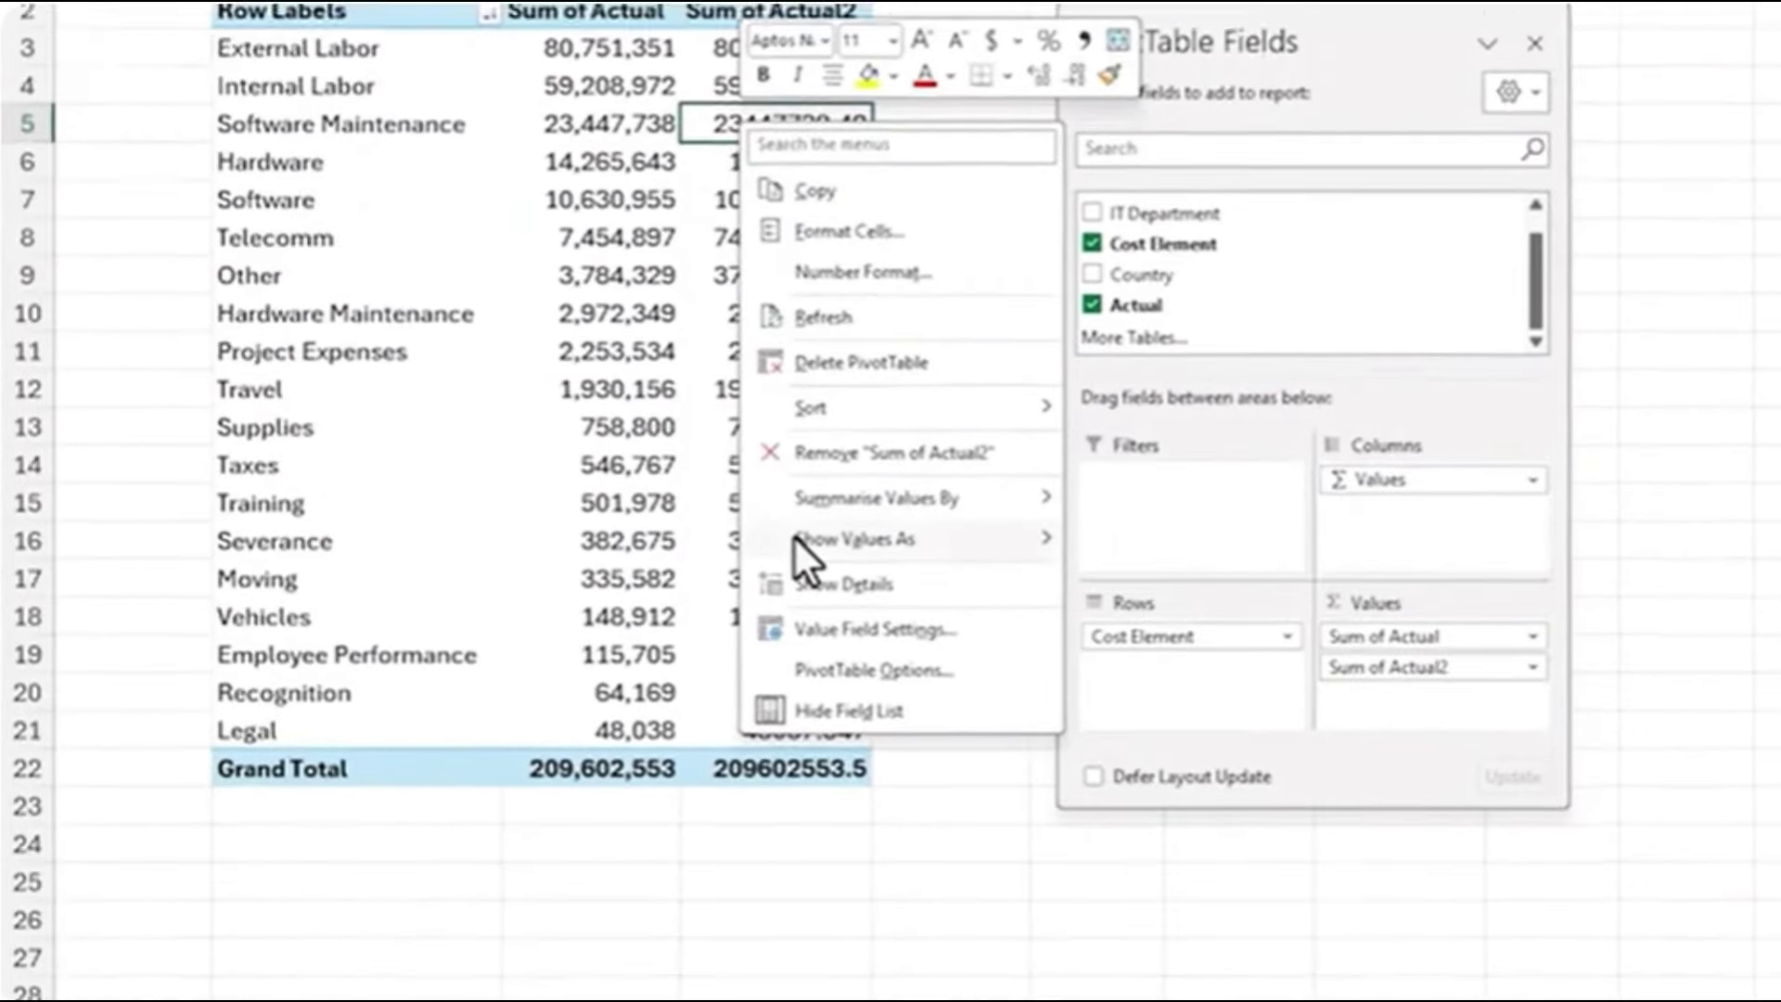
pyautogui.moveTo(795, 540)
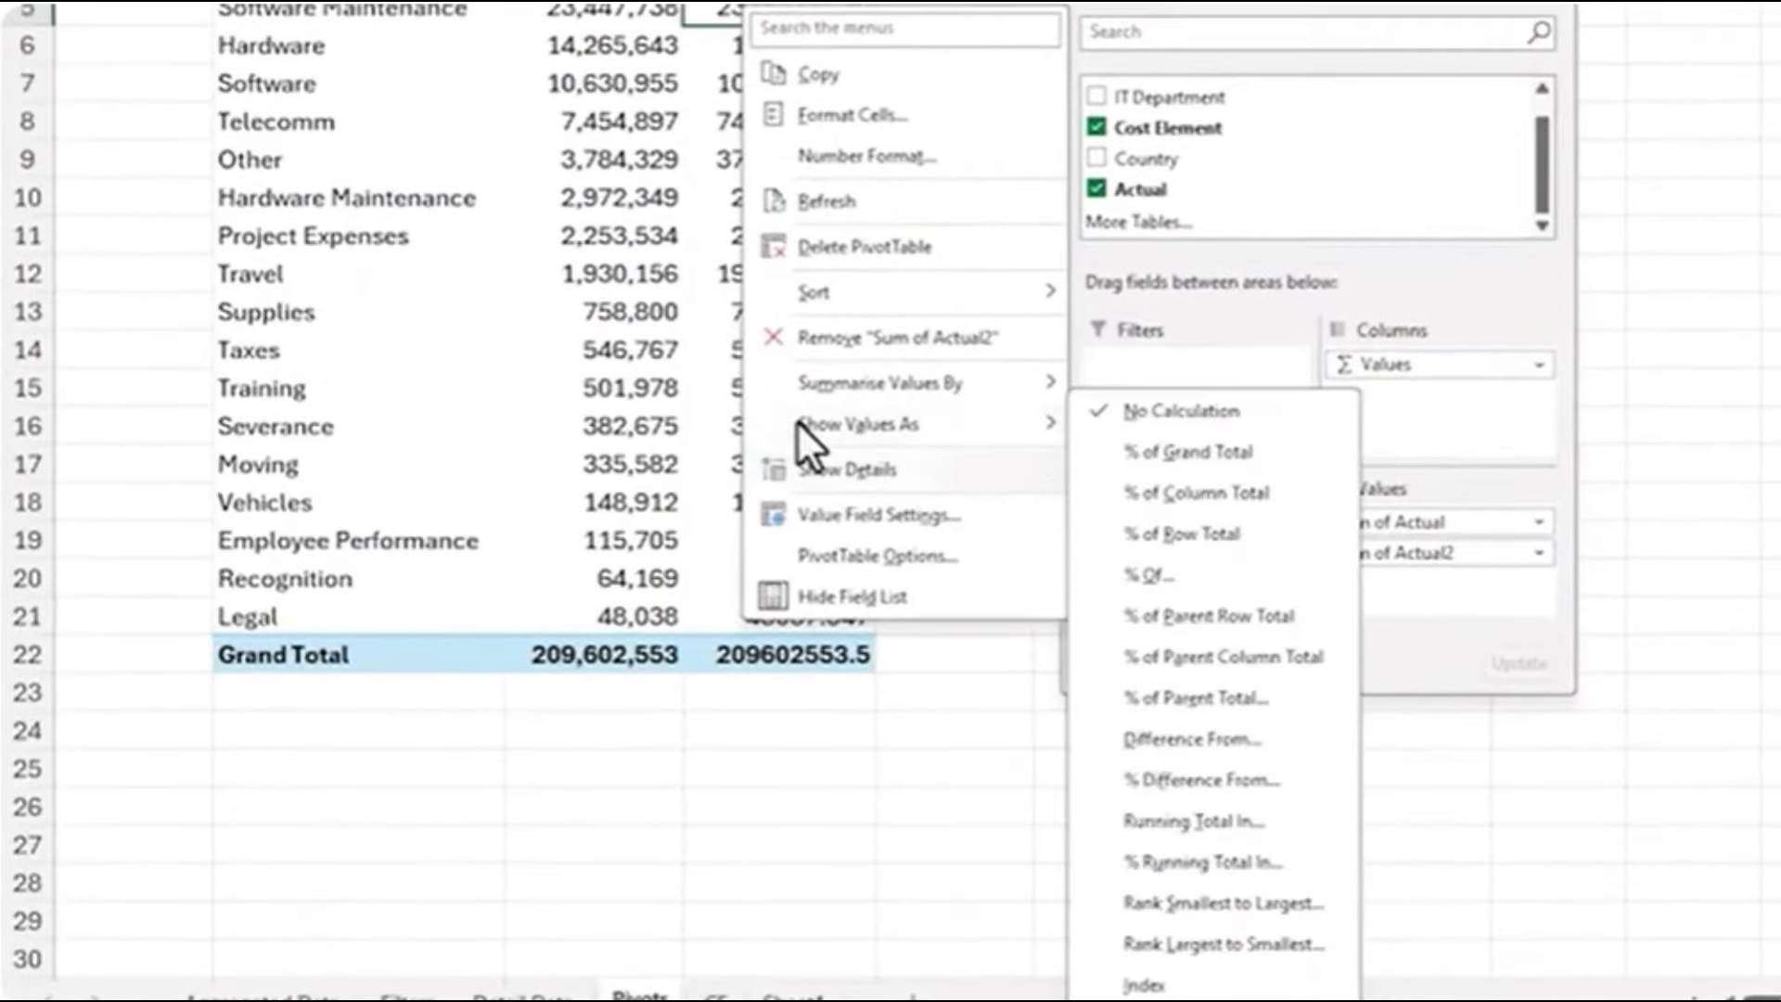
pyautogui.click(1088, 867)
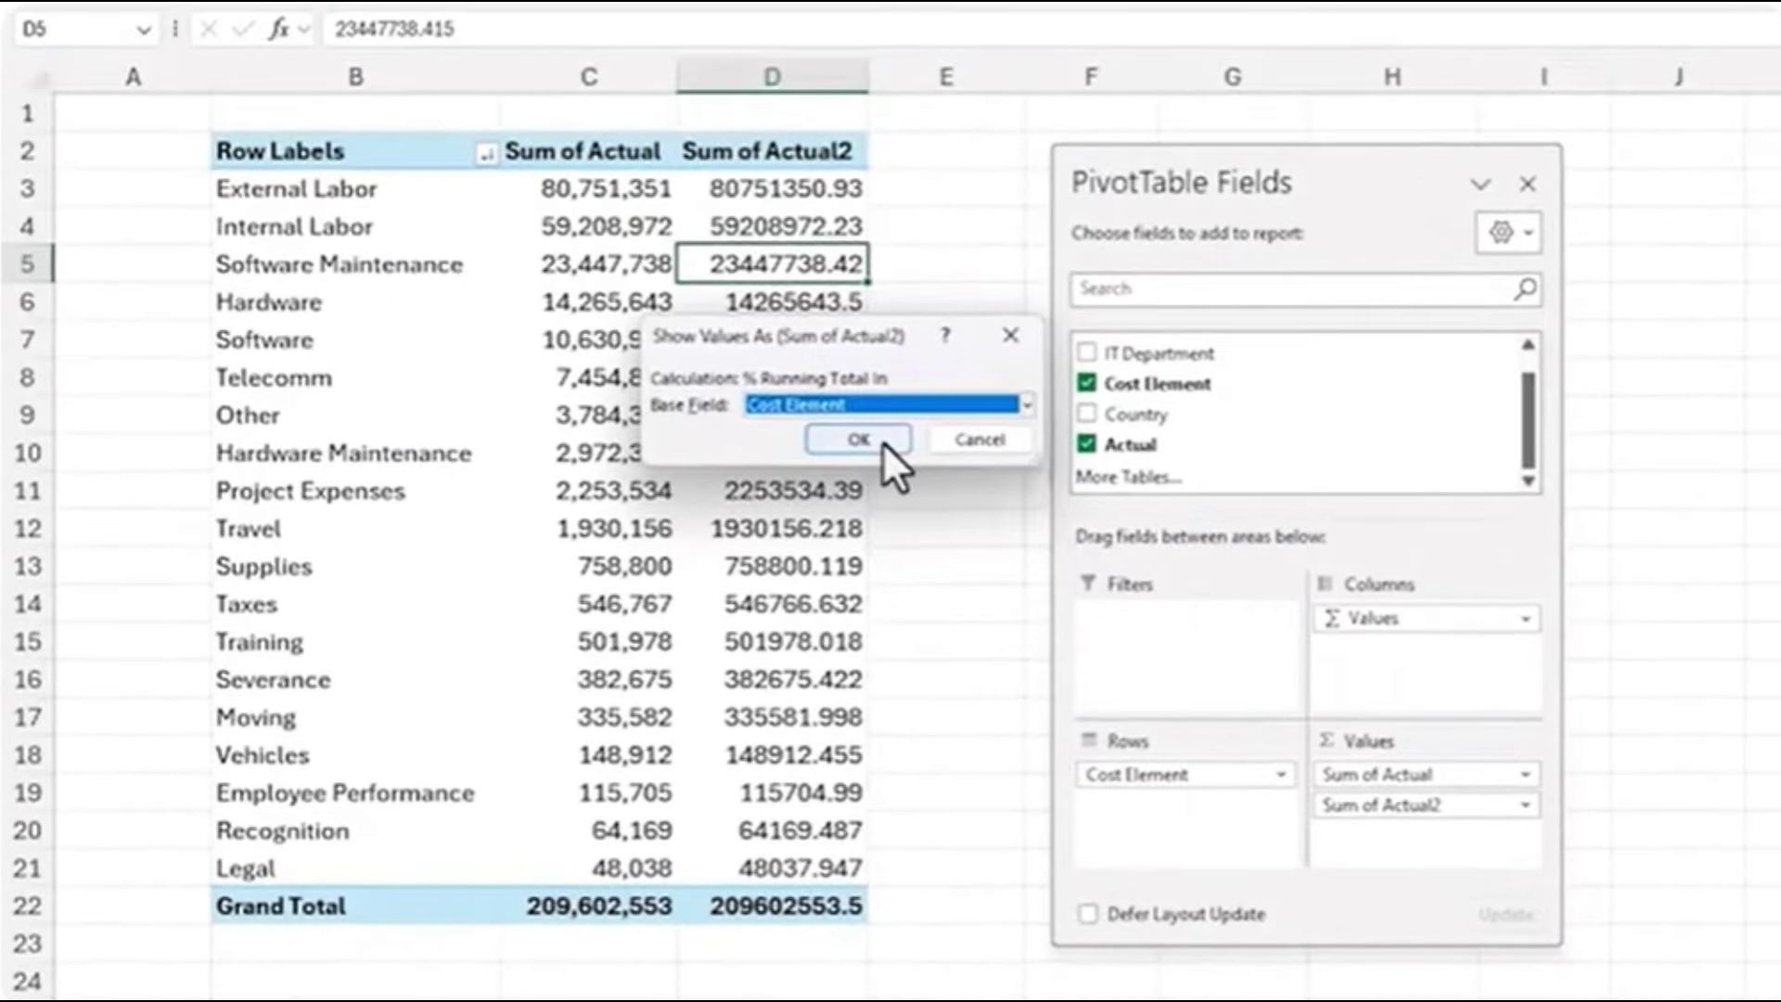
pyautogui.click(877, 440)
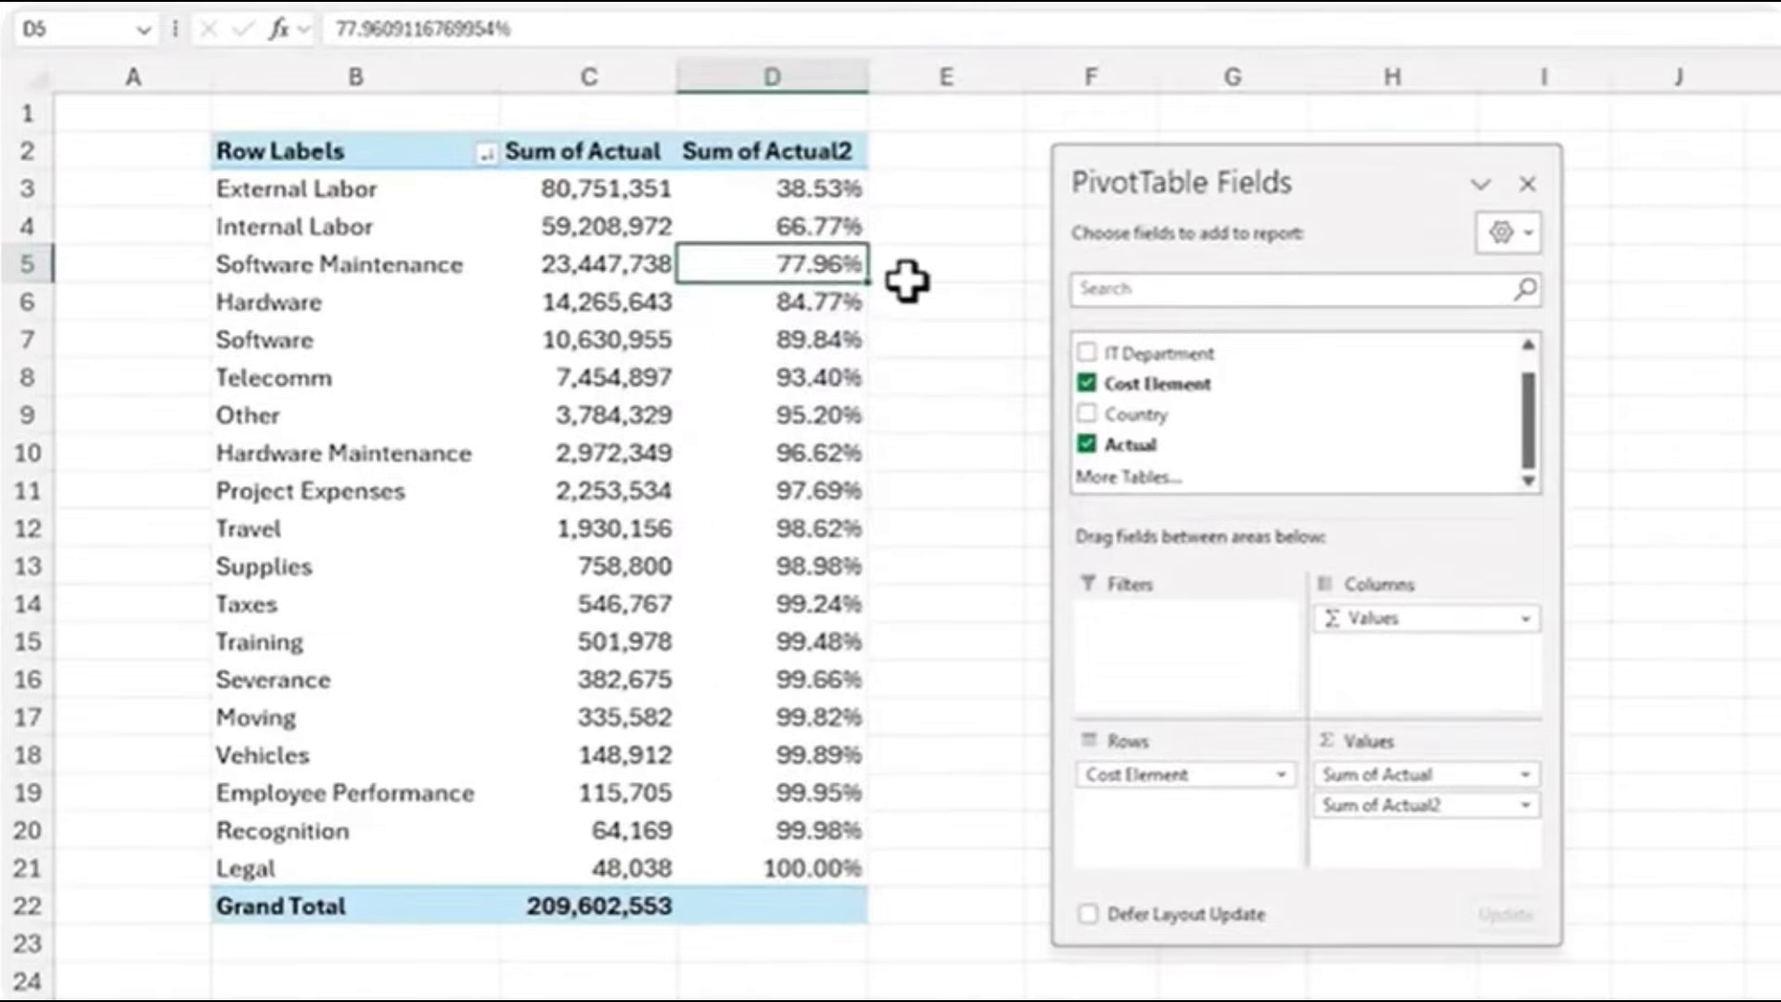
# Add Country to the PivotTable rows above Cost Element and select the leading cost elements for Austria and Belgium.
pyautogui.moveTo(399, 295); pyautogui.dragTo(807, 197)
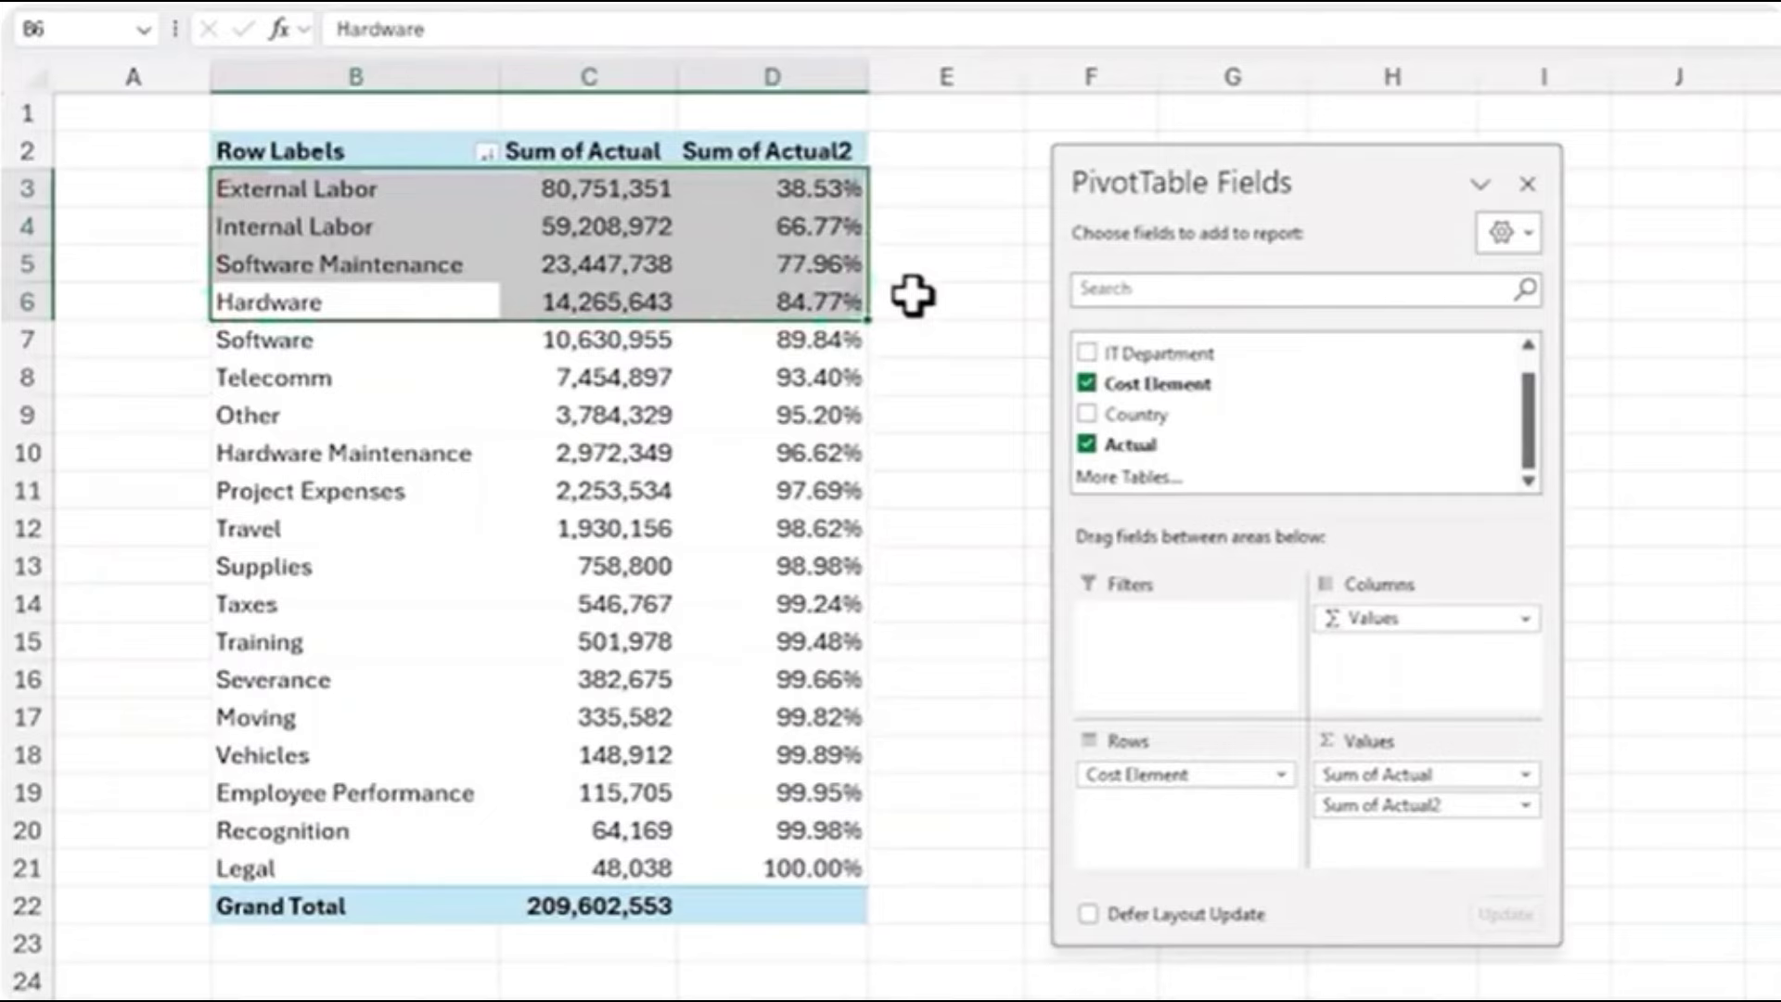
pyautogui.click(336, 271)
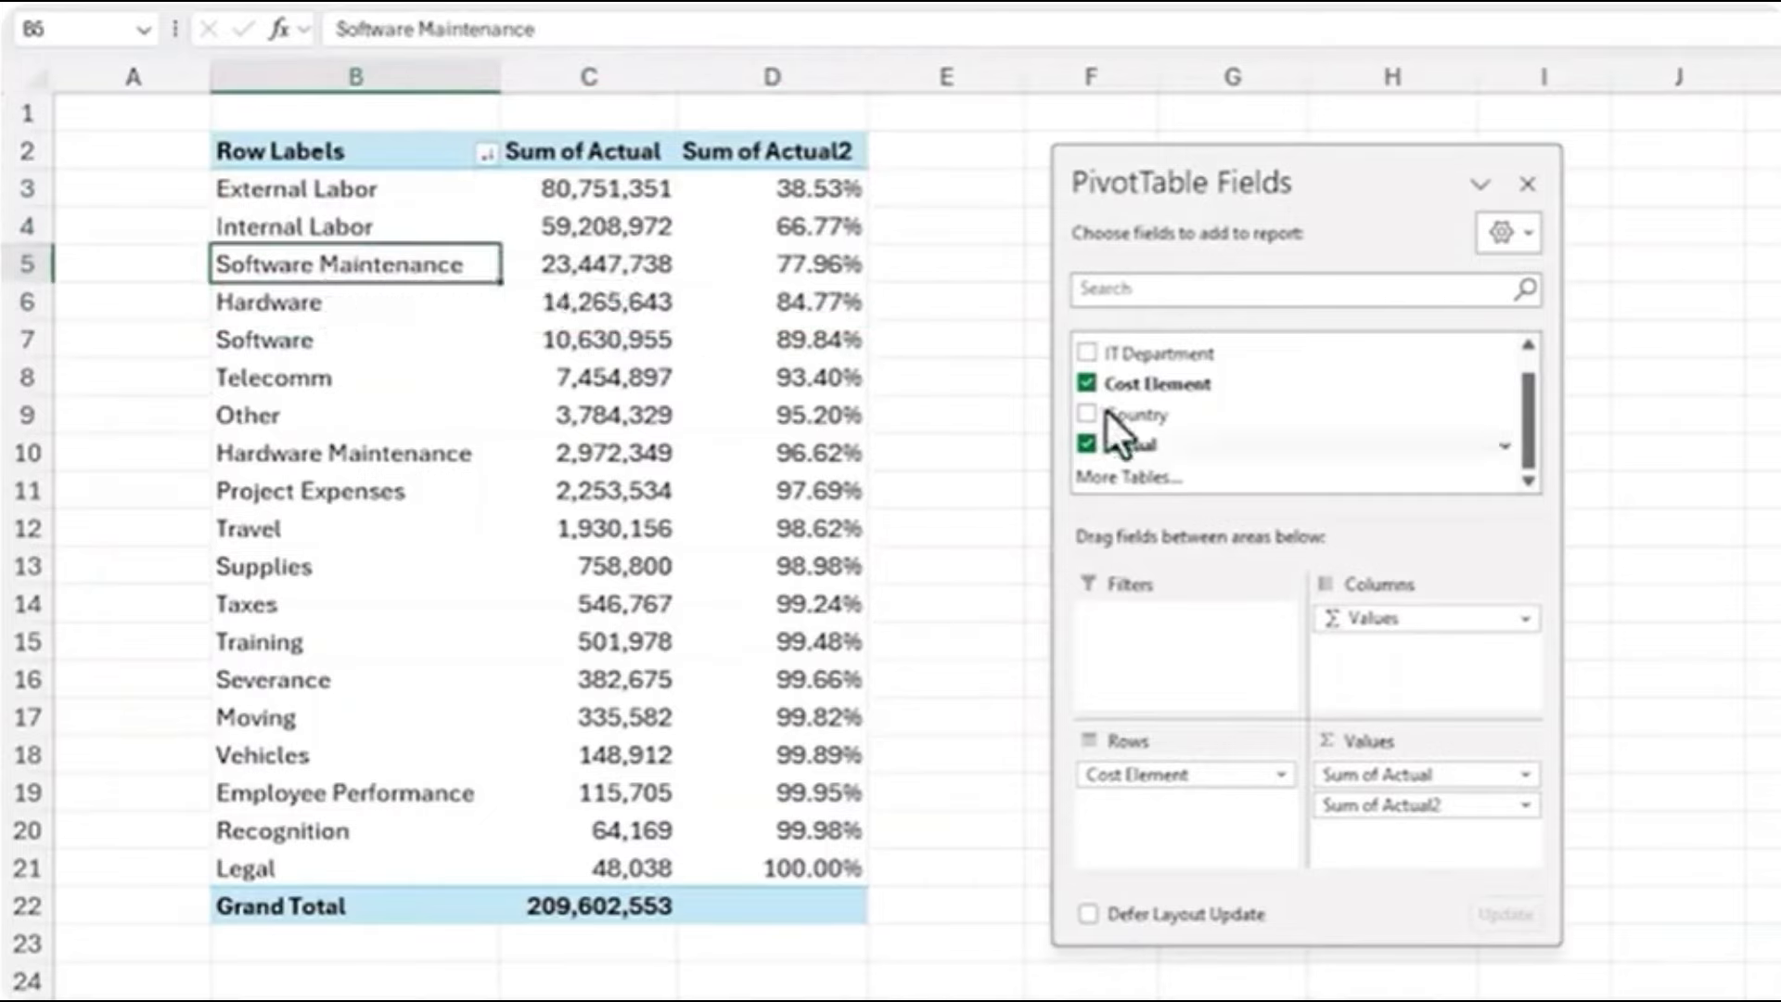
pyautogui.moveTo(1161, 420); pyautogui.dragTo(1210, 774)
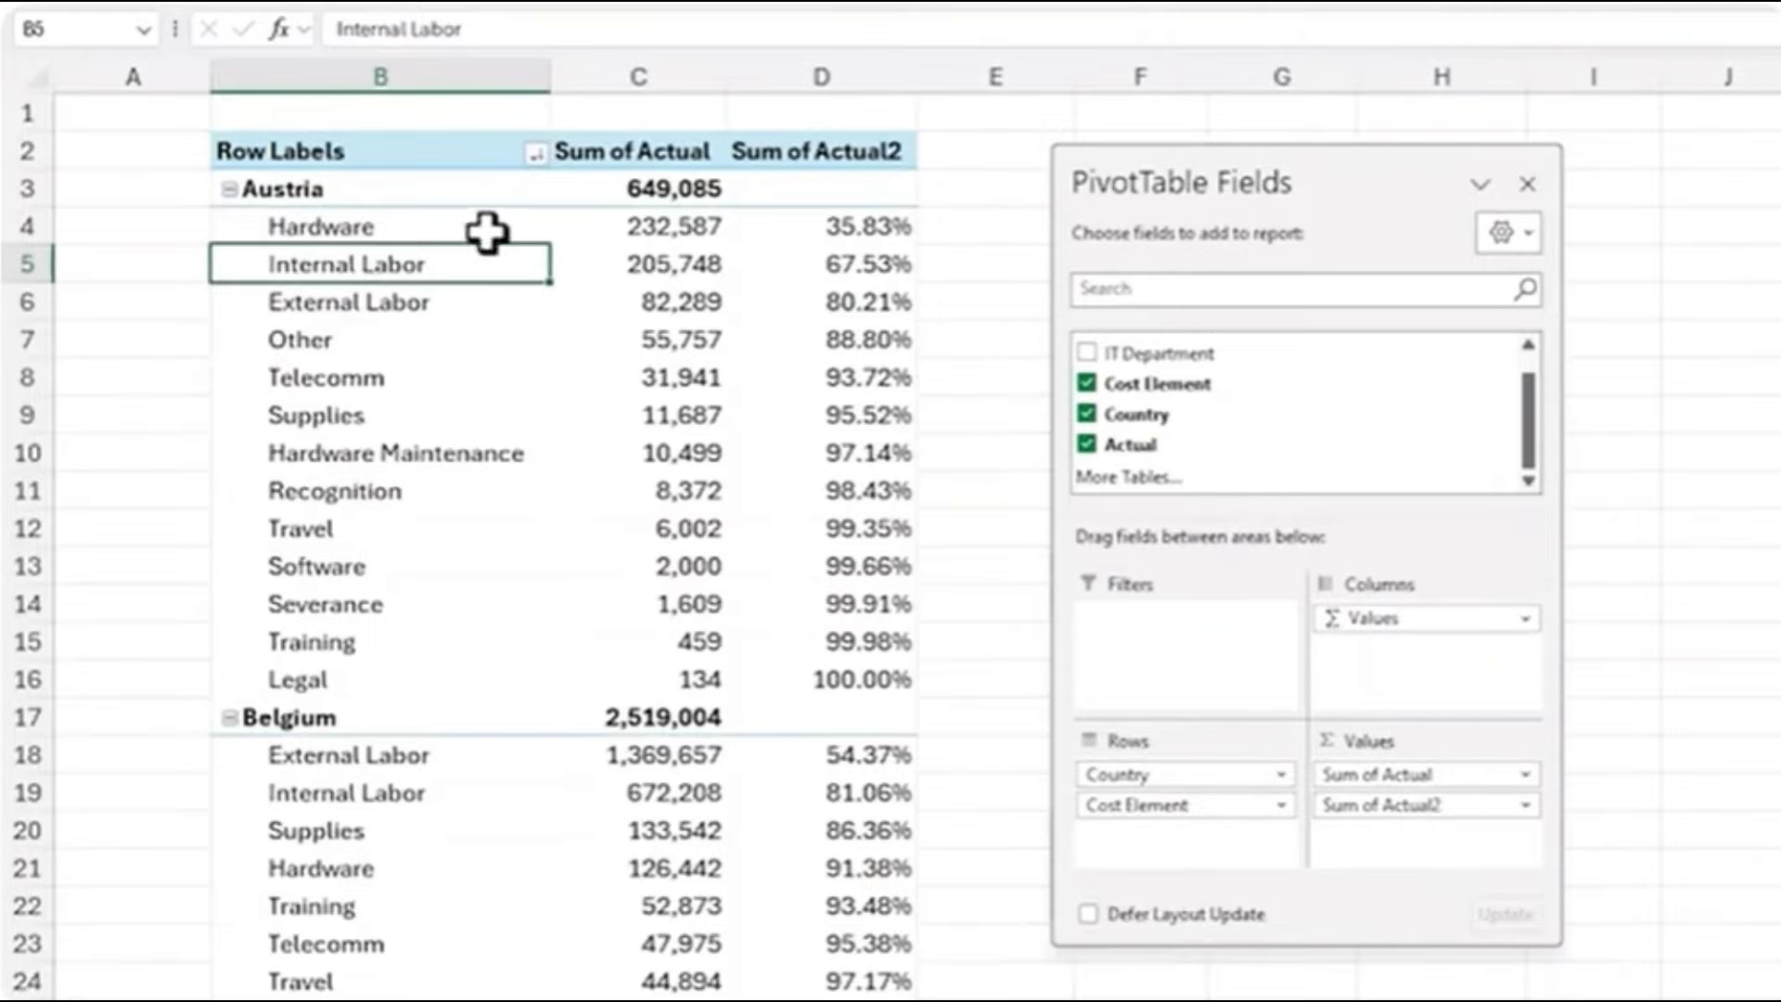
pyautogui.moveTo(485, 231); pyautogui.dragTo(872, 309)
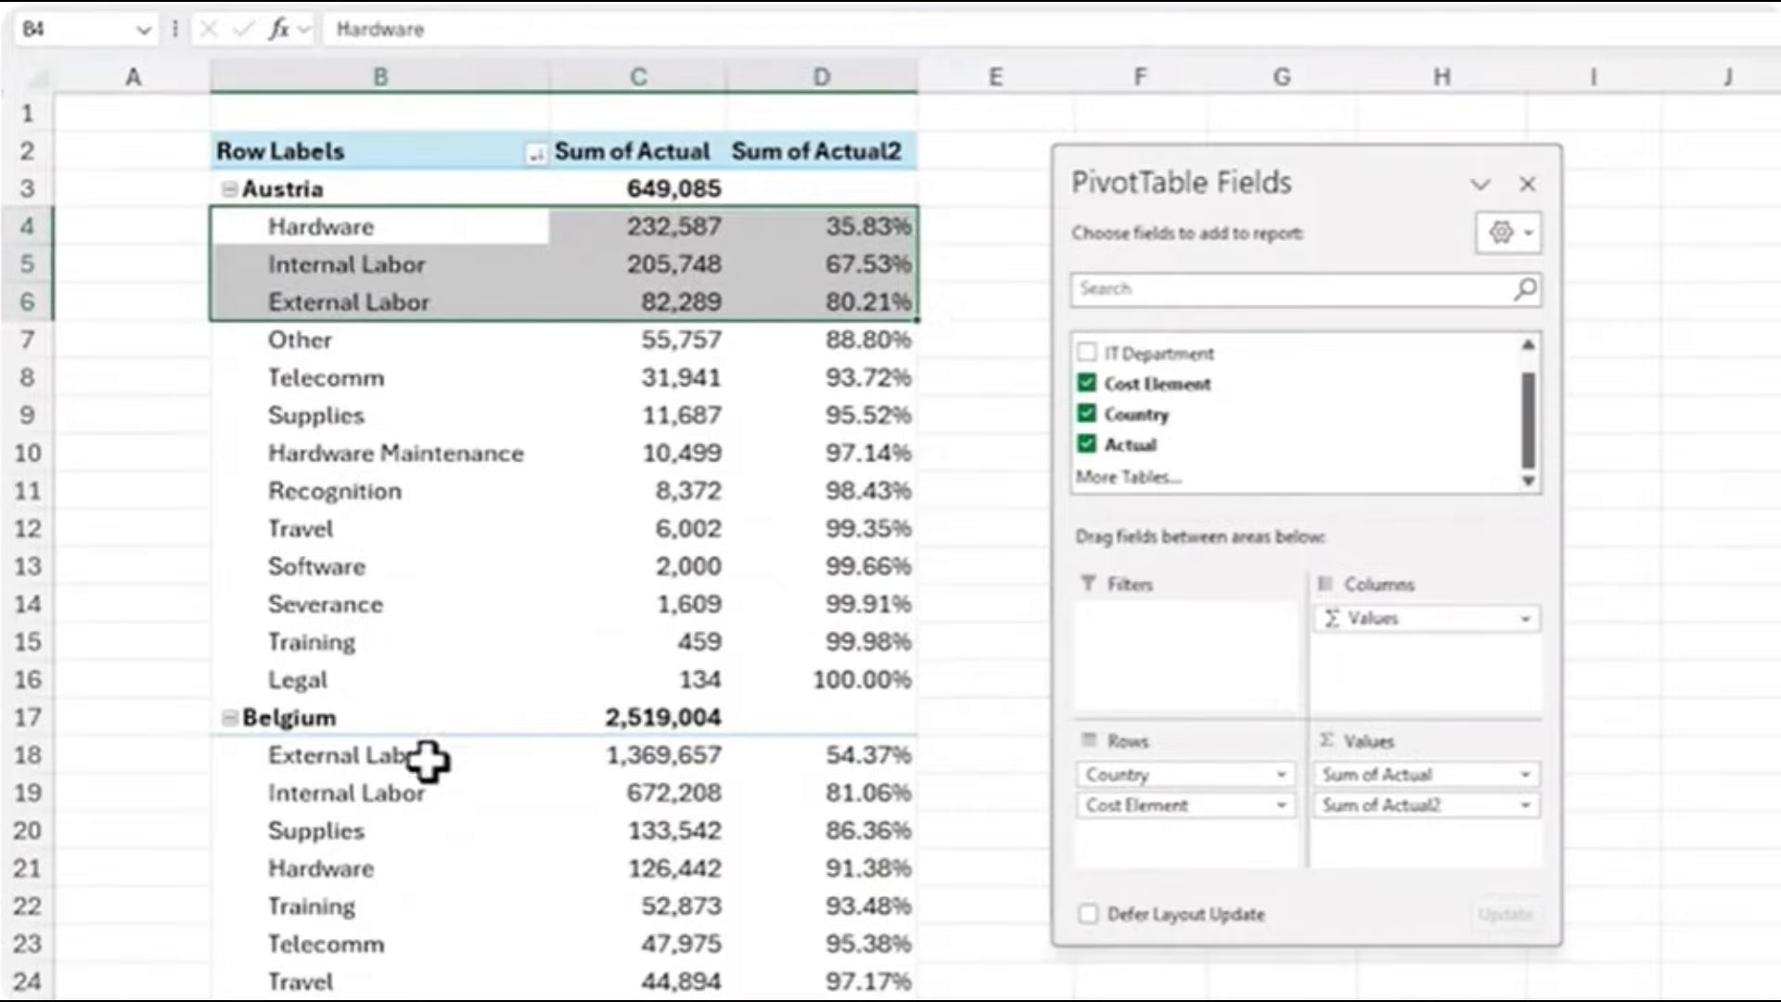
pyautogui.moveTo(426, 756); pyautogui.dragTo(886, 786)
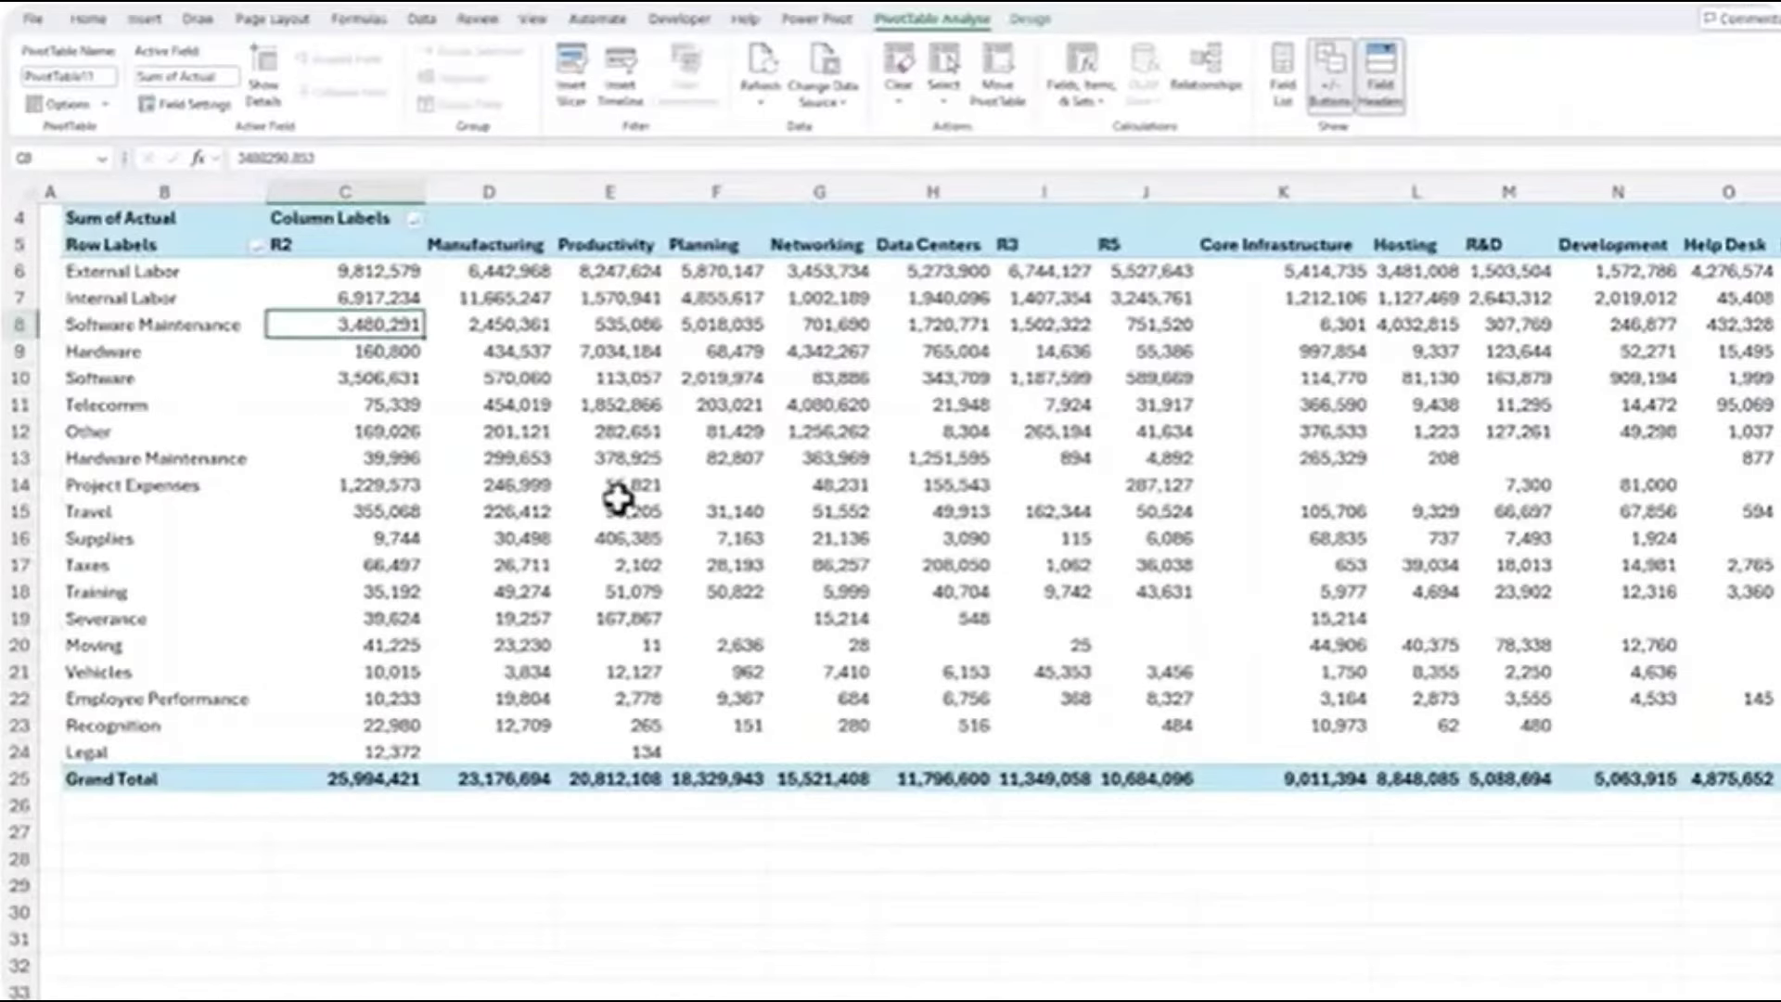
# Apply the Red - Yellow - Green Colour Scale to the R2 External Labor value in the department PivotTable.
pyautogui.hscroll(10, 618, 499)
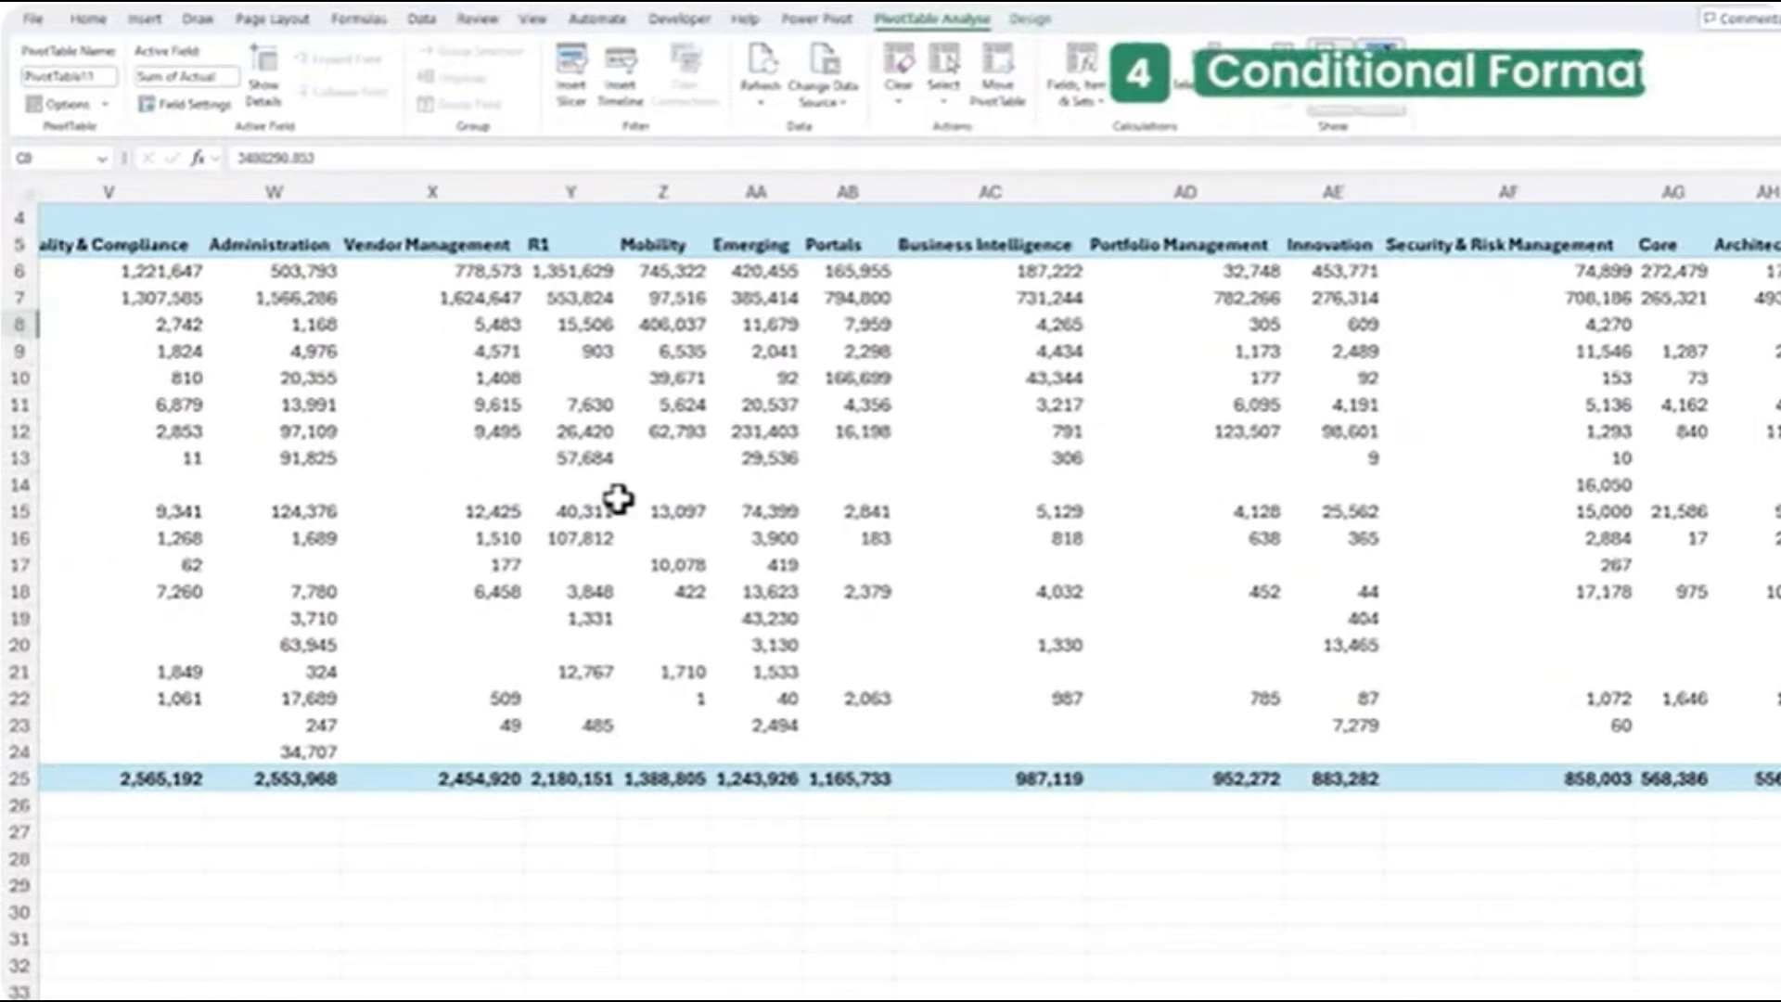
pyautogui.hscroll(6, 617, 499)
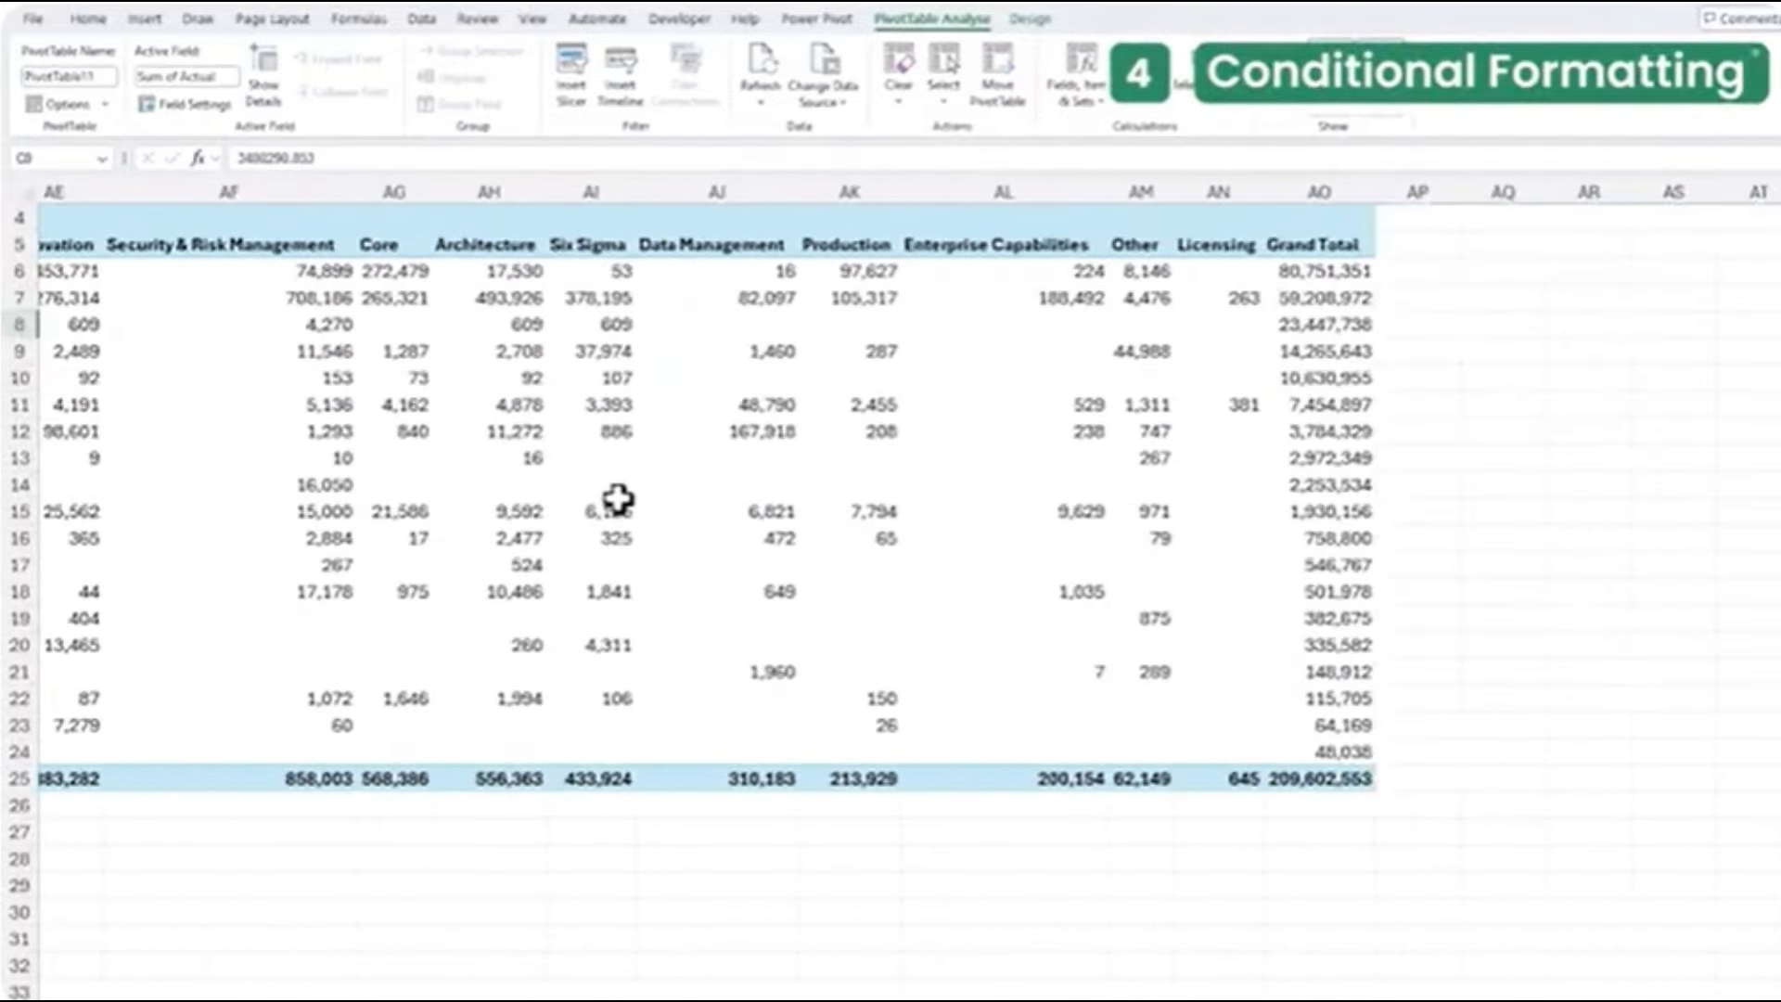
pyautogui.hscroll(-15, 618, 499)
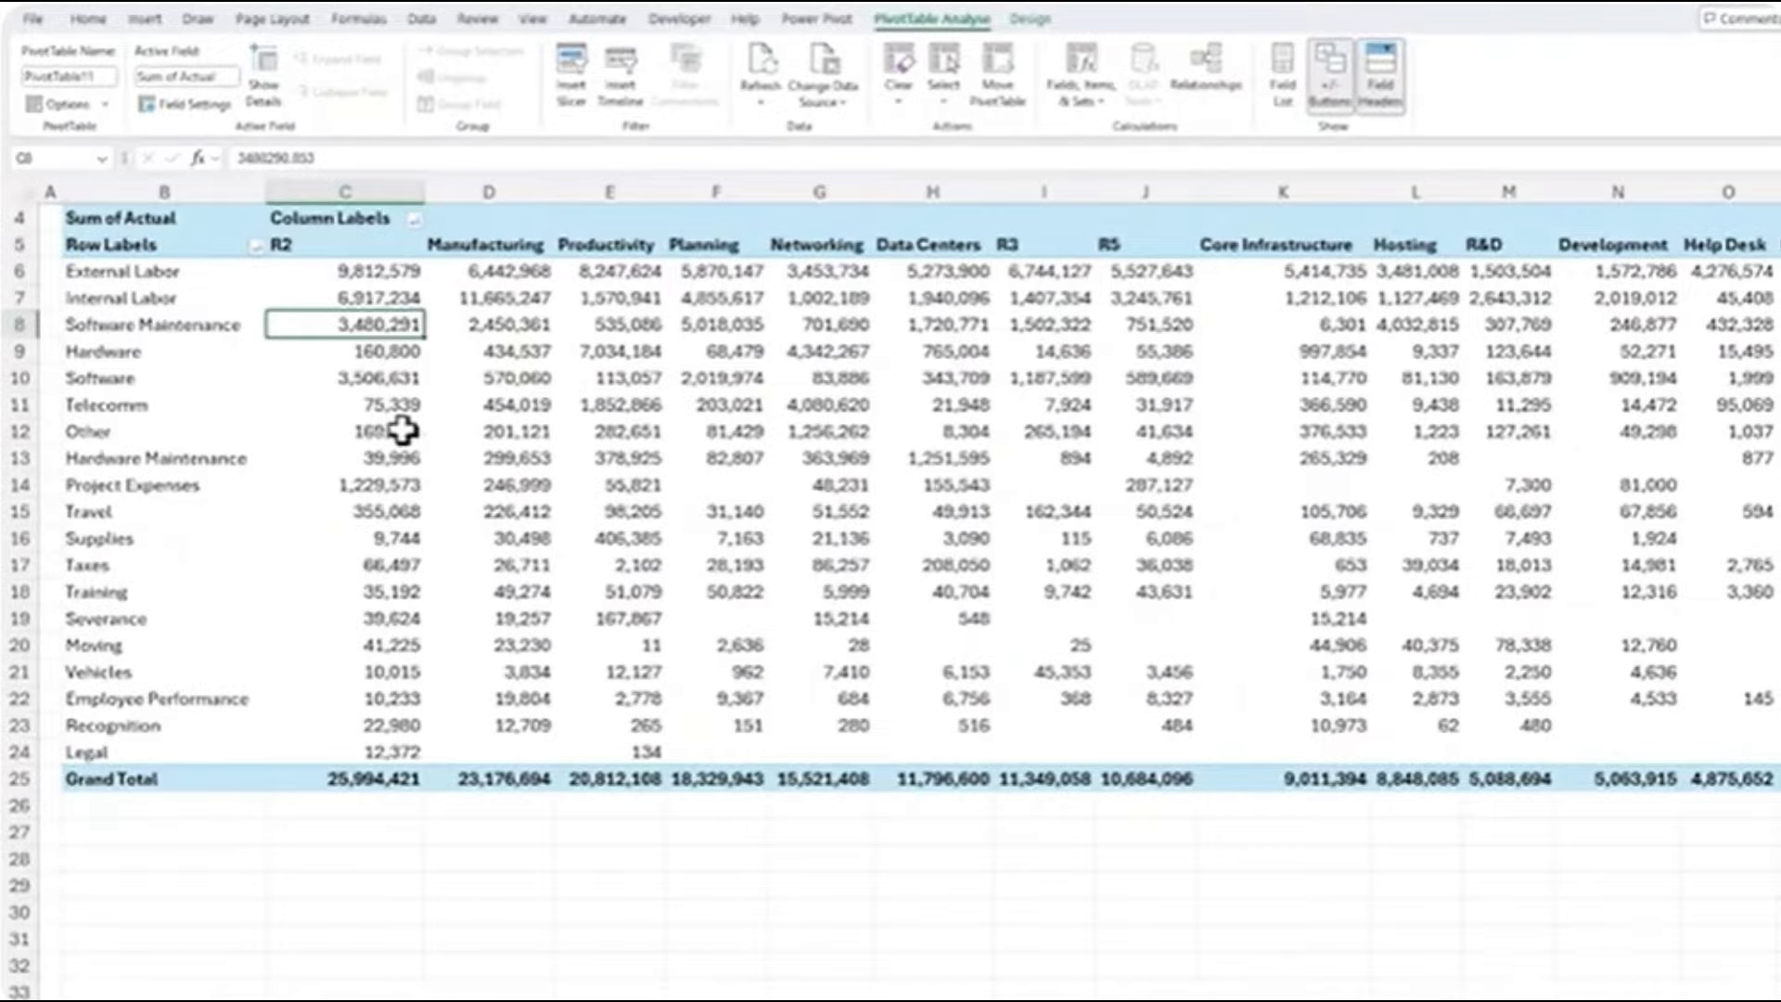
pyautogui.rightClick(402, 429)
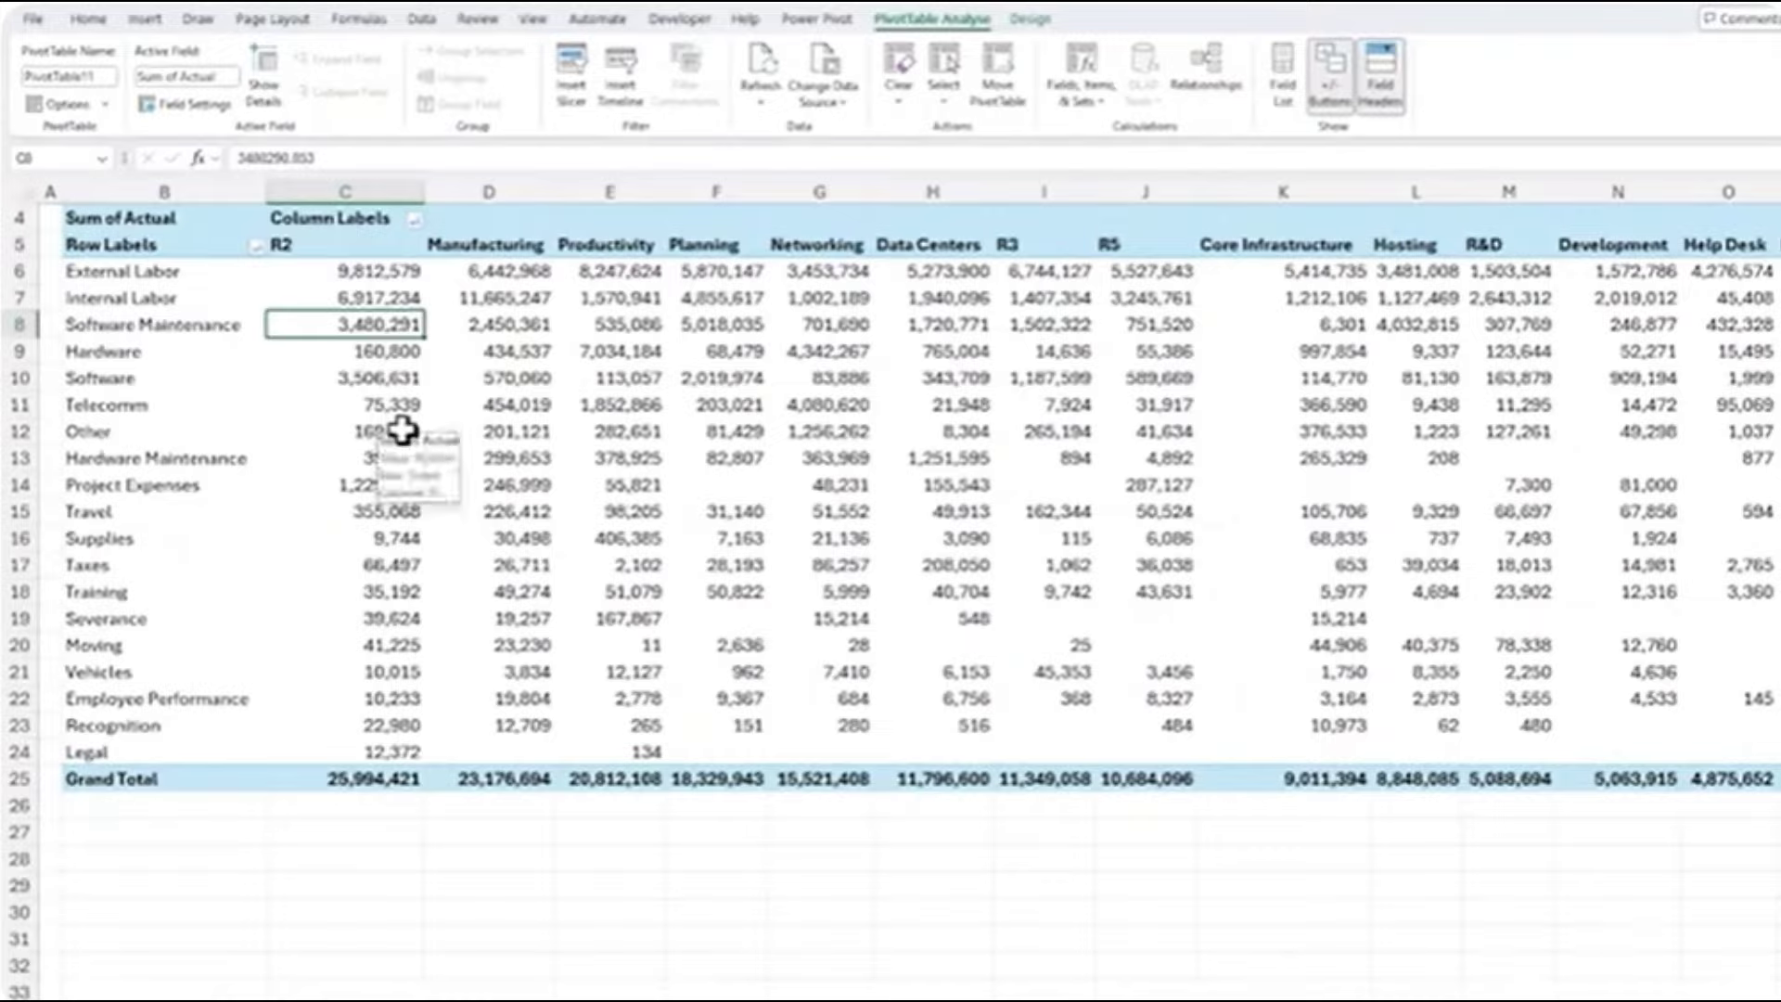
pyautogui.click(379, 272)
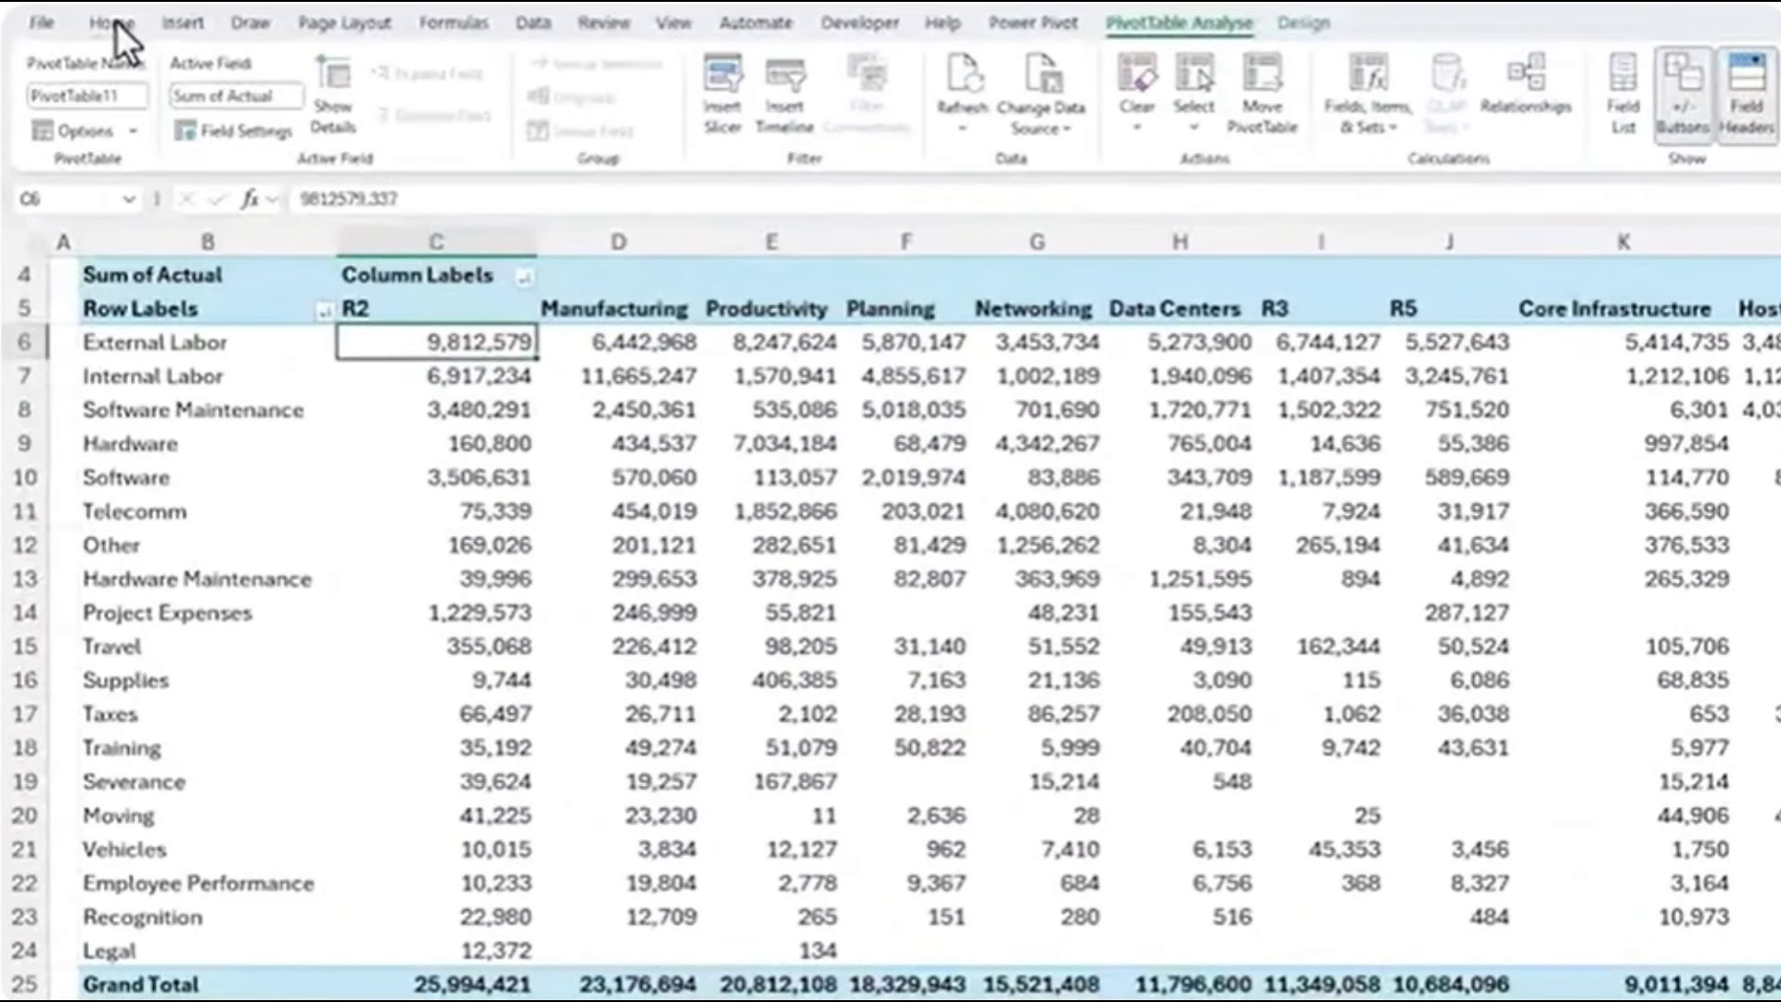
pyautogui.click(109, 20)
pyautogui.click(1185, 129)
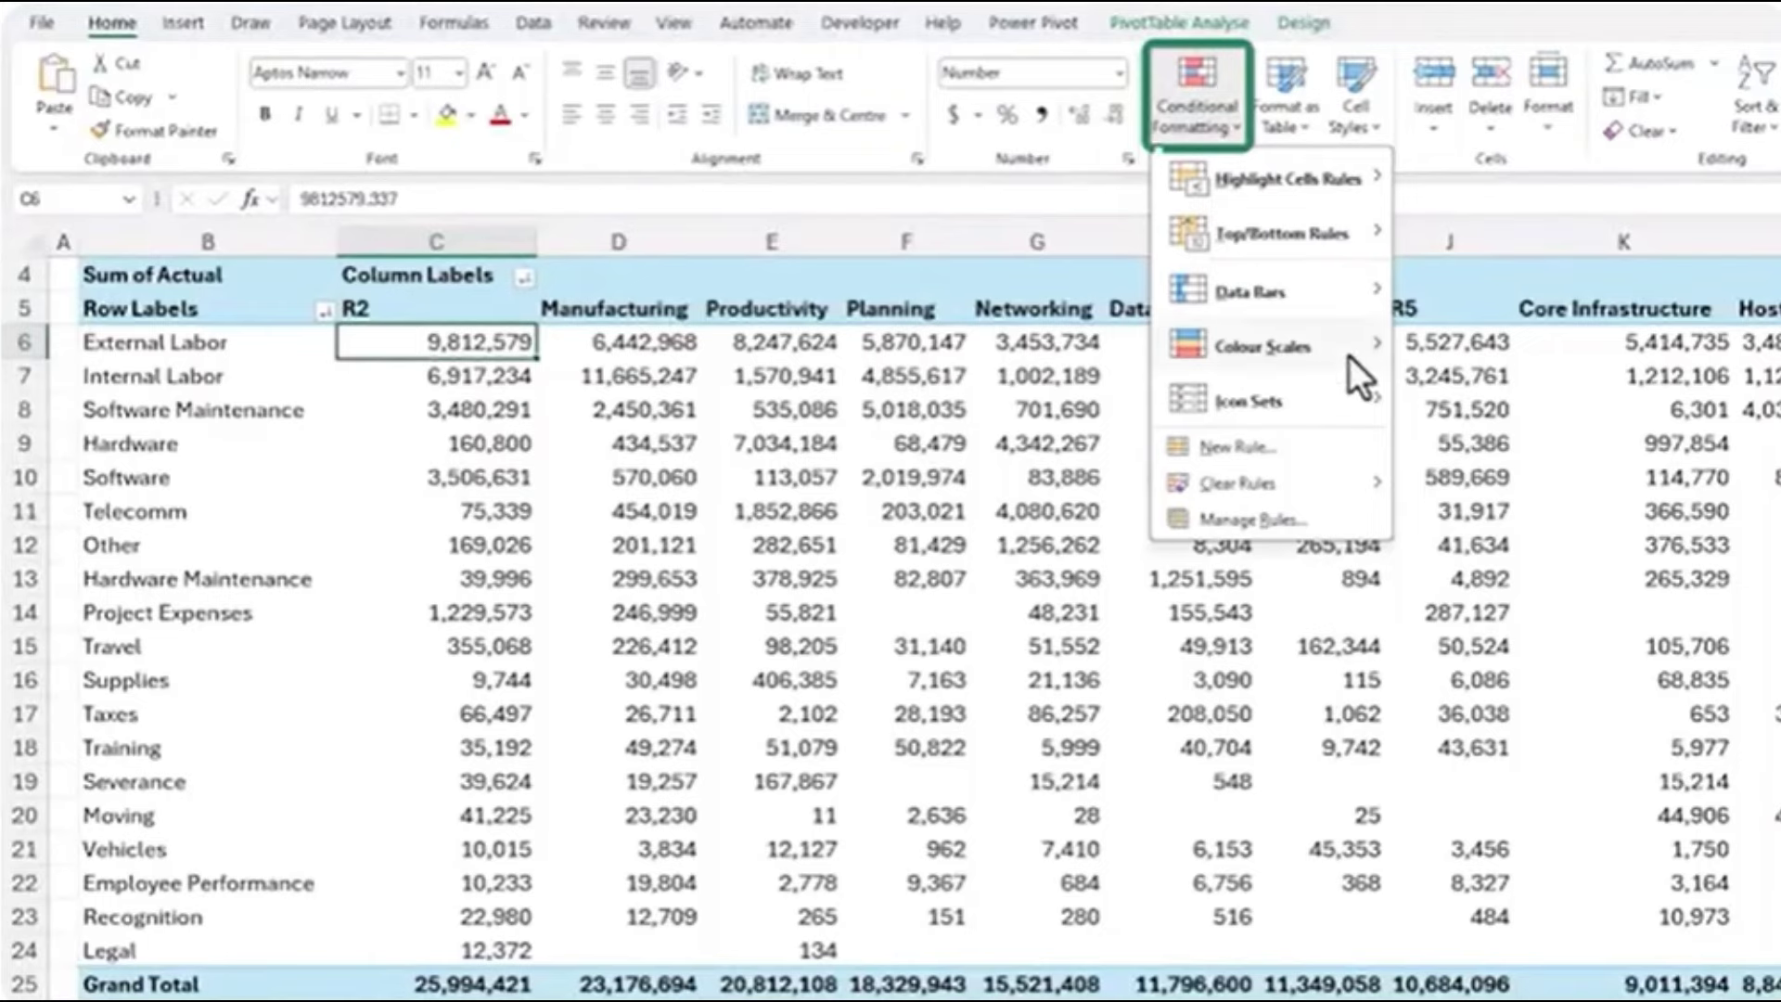
pyautogui.moveTo(1349, 354)
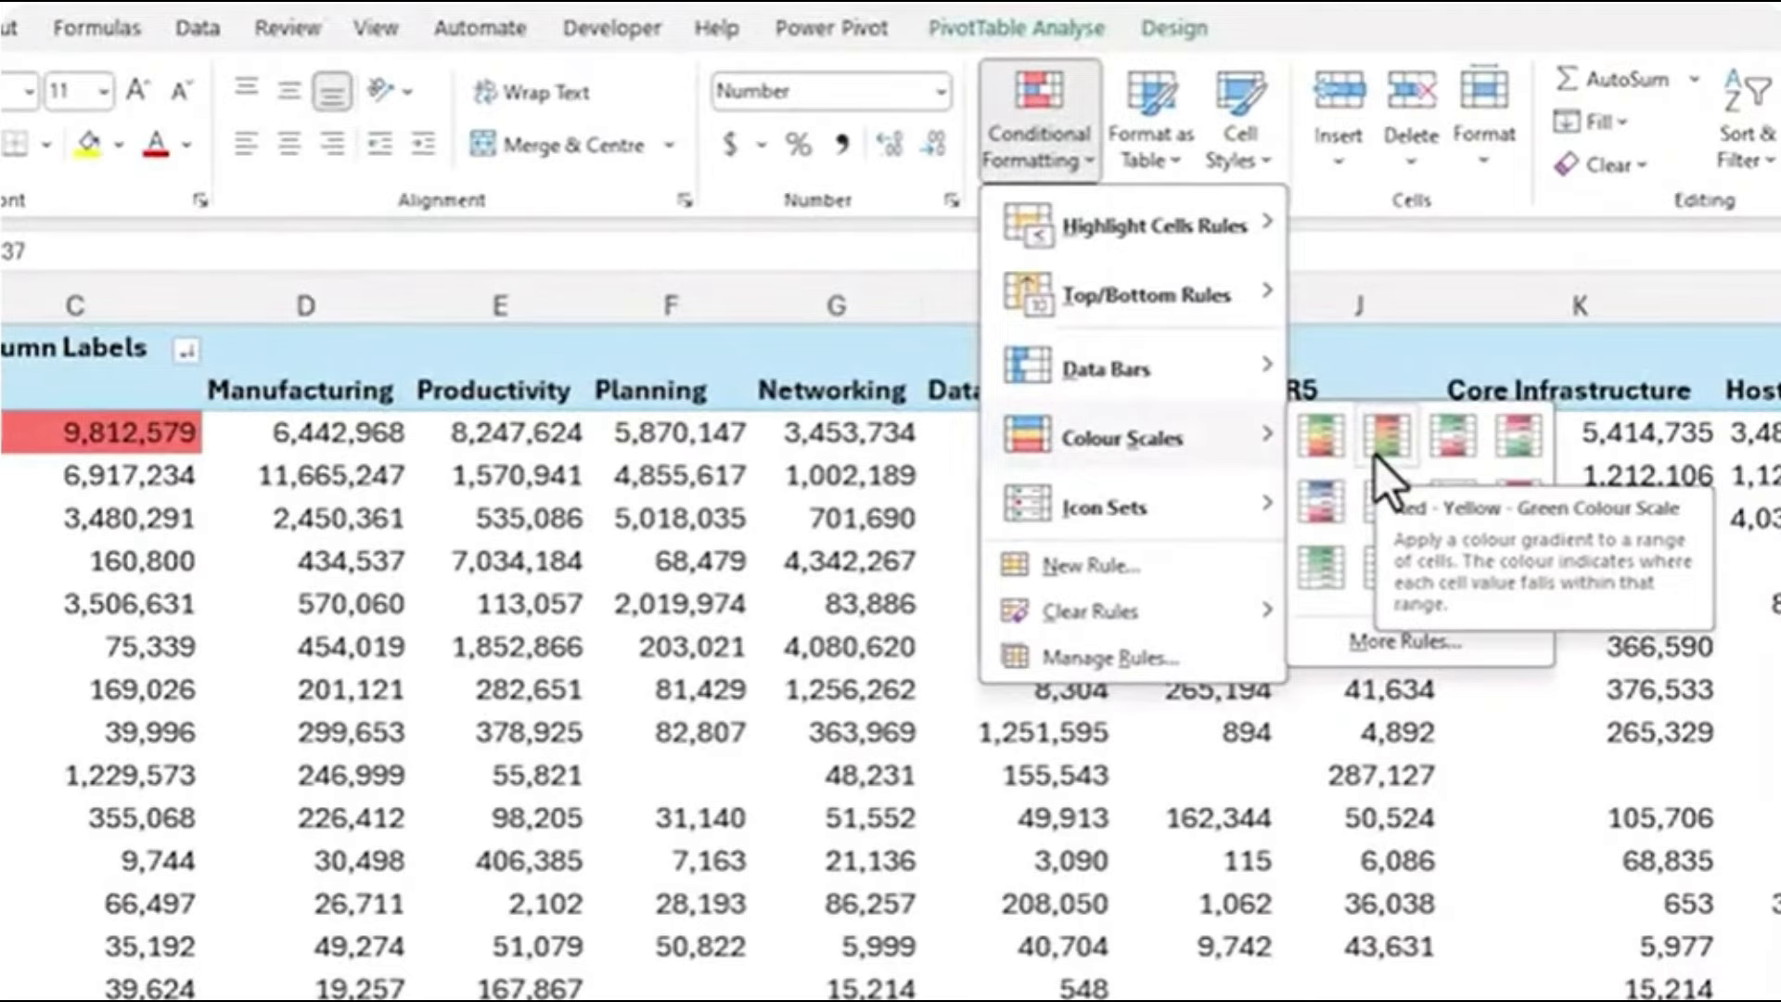
pyautogui.click(1376, 457)
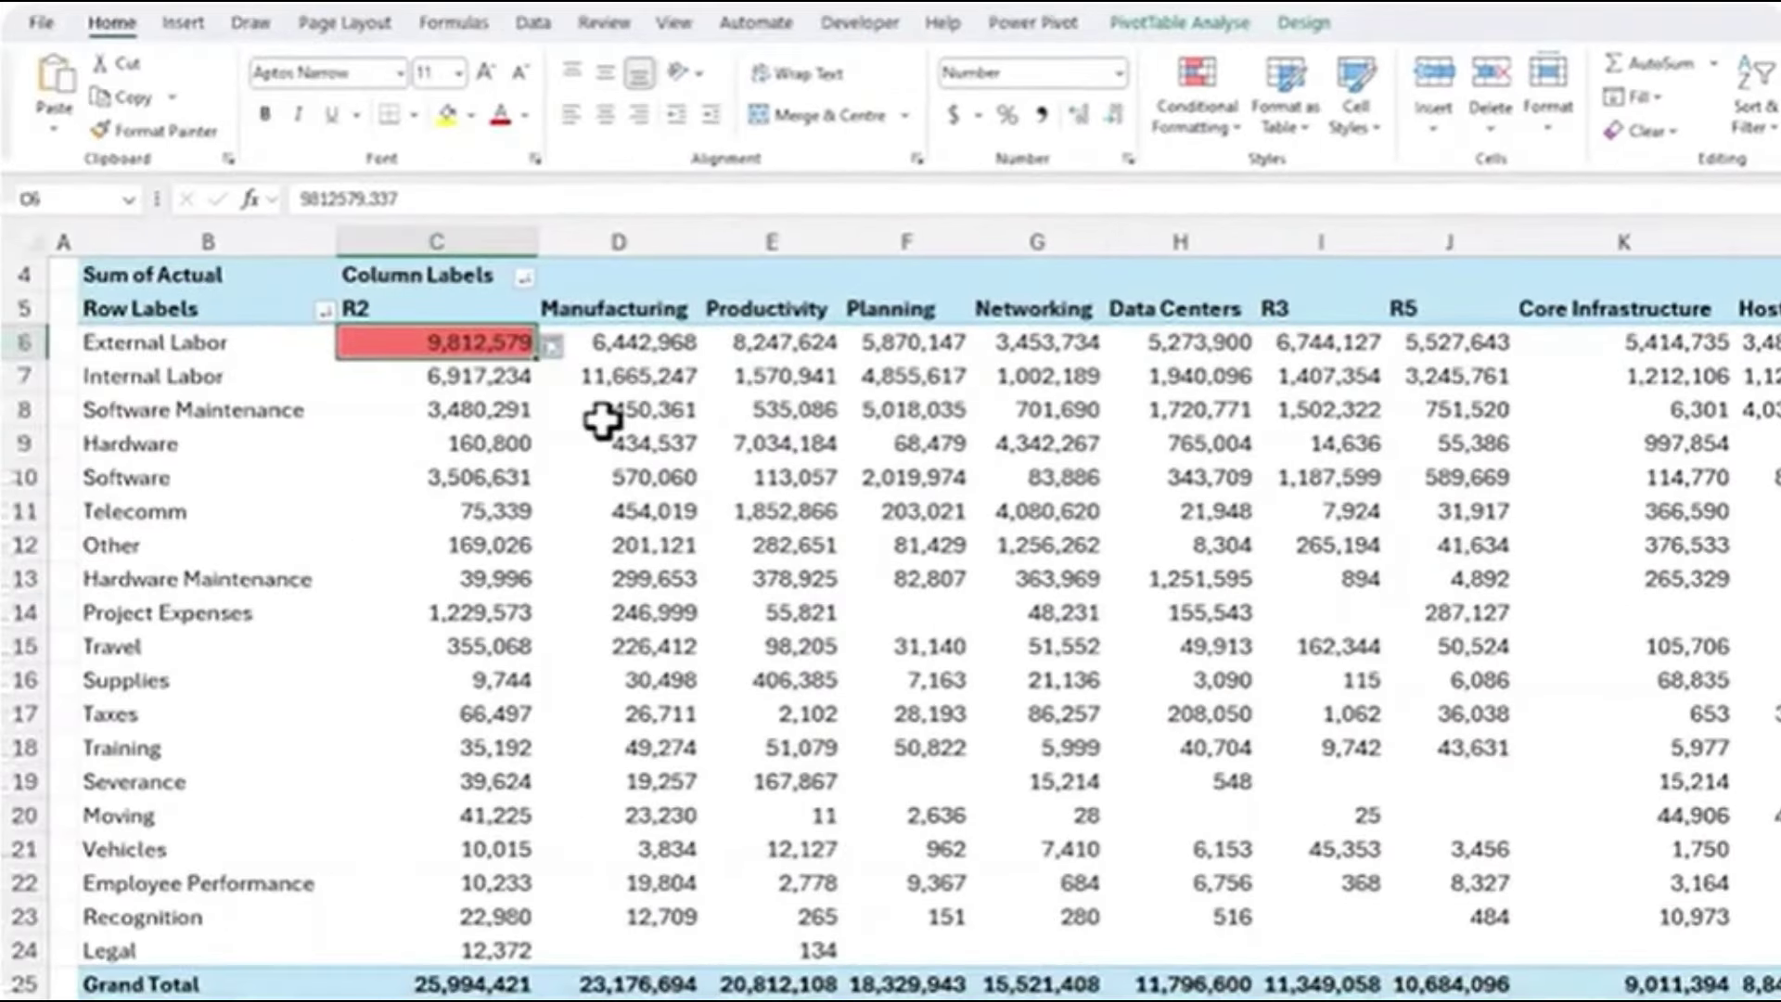
# Extend the colour scale to all cells showing "Sum of Actual" values for "Cost Element" and "IT Department" and review the department columns.
pyautogui.moveTo(602, 420)
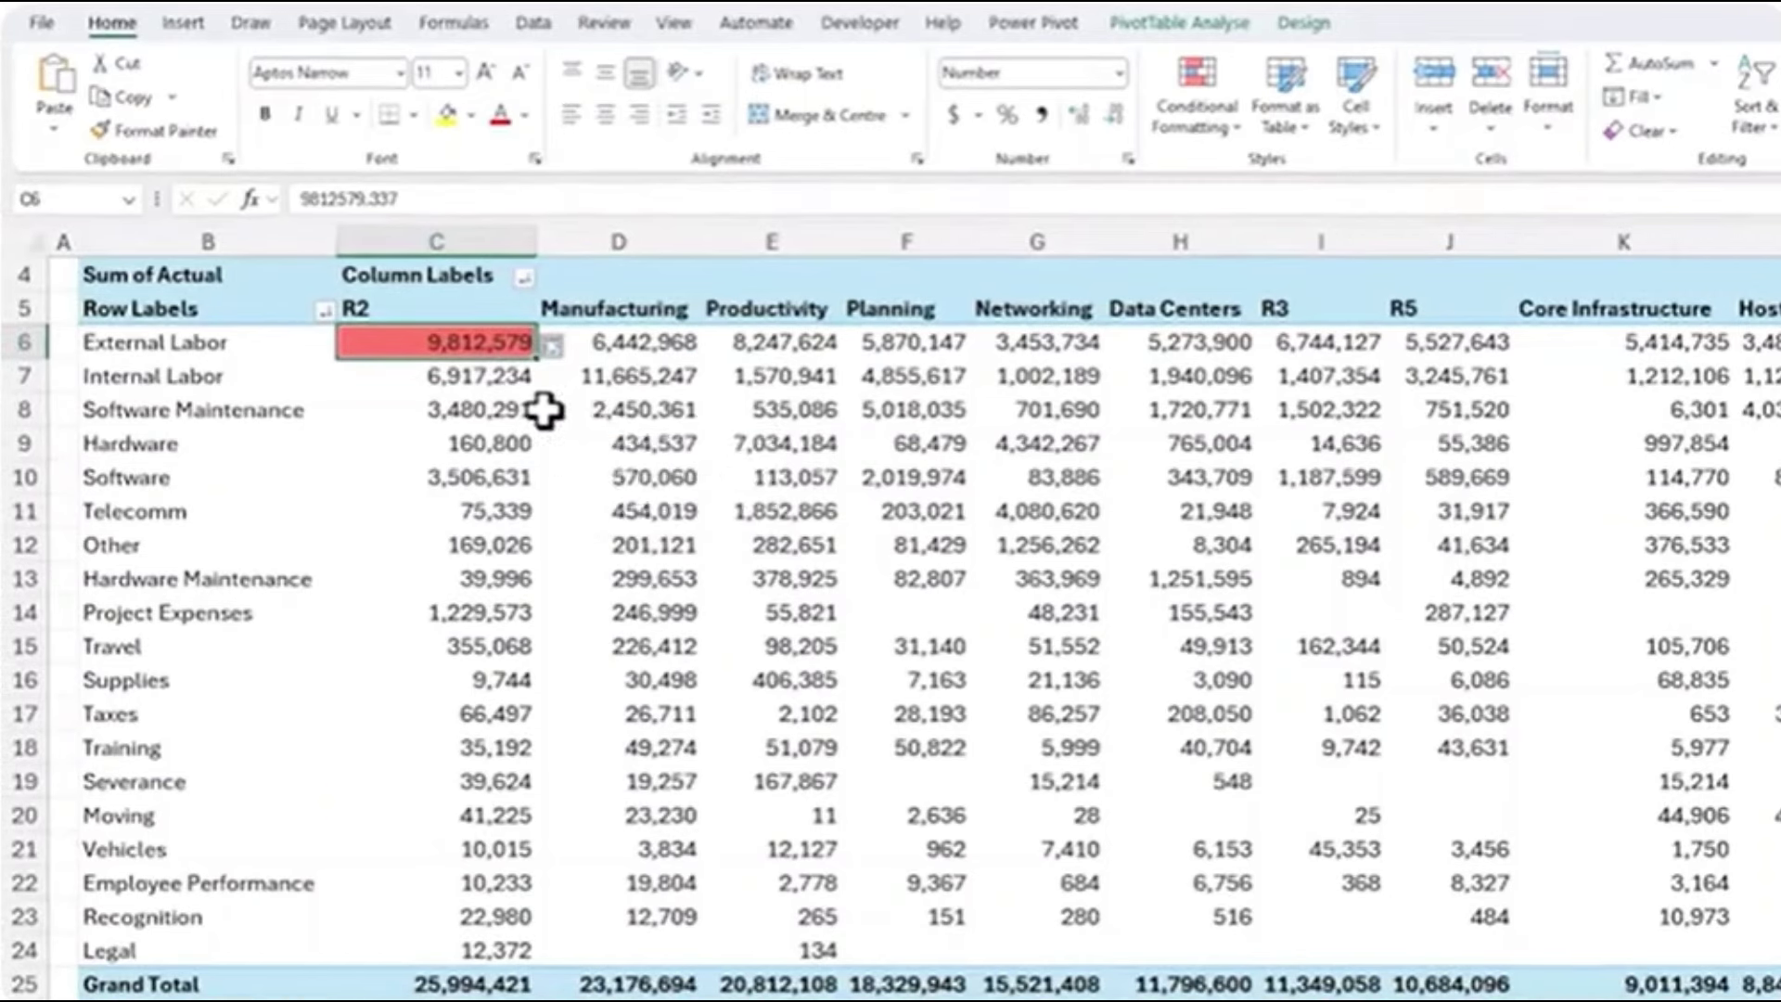
pyautogui.moveTo(544, 410)
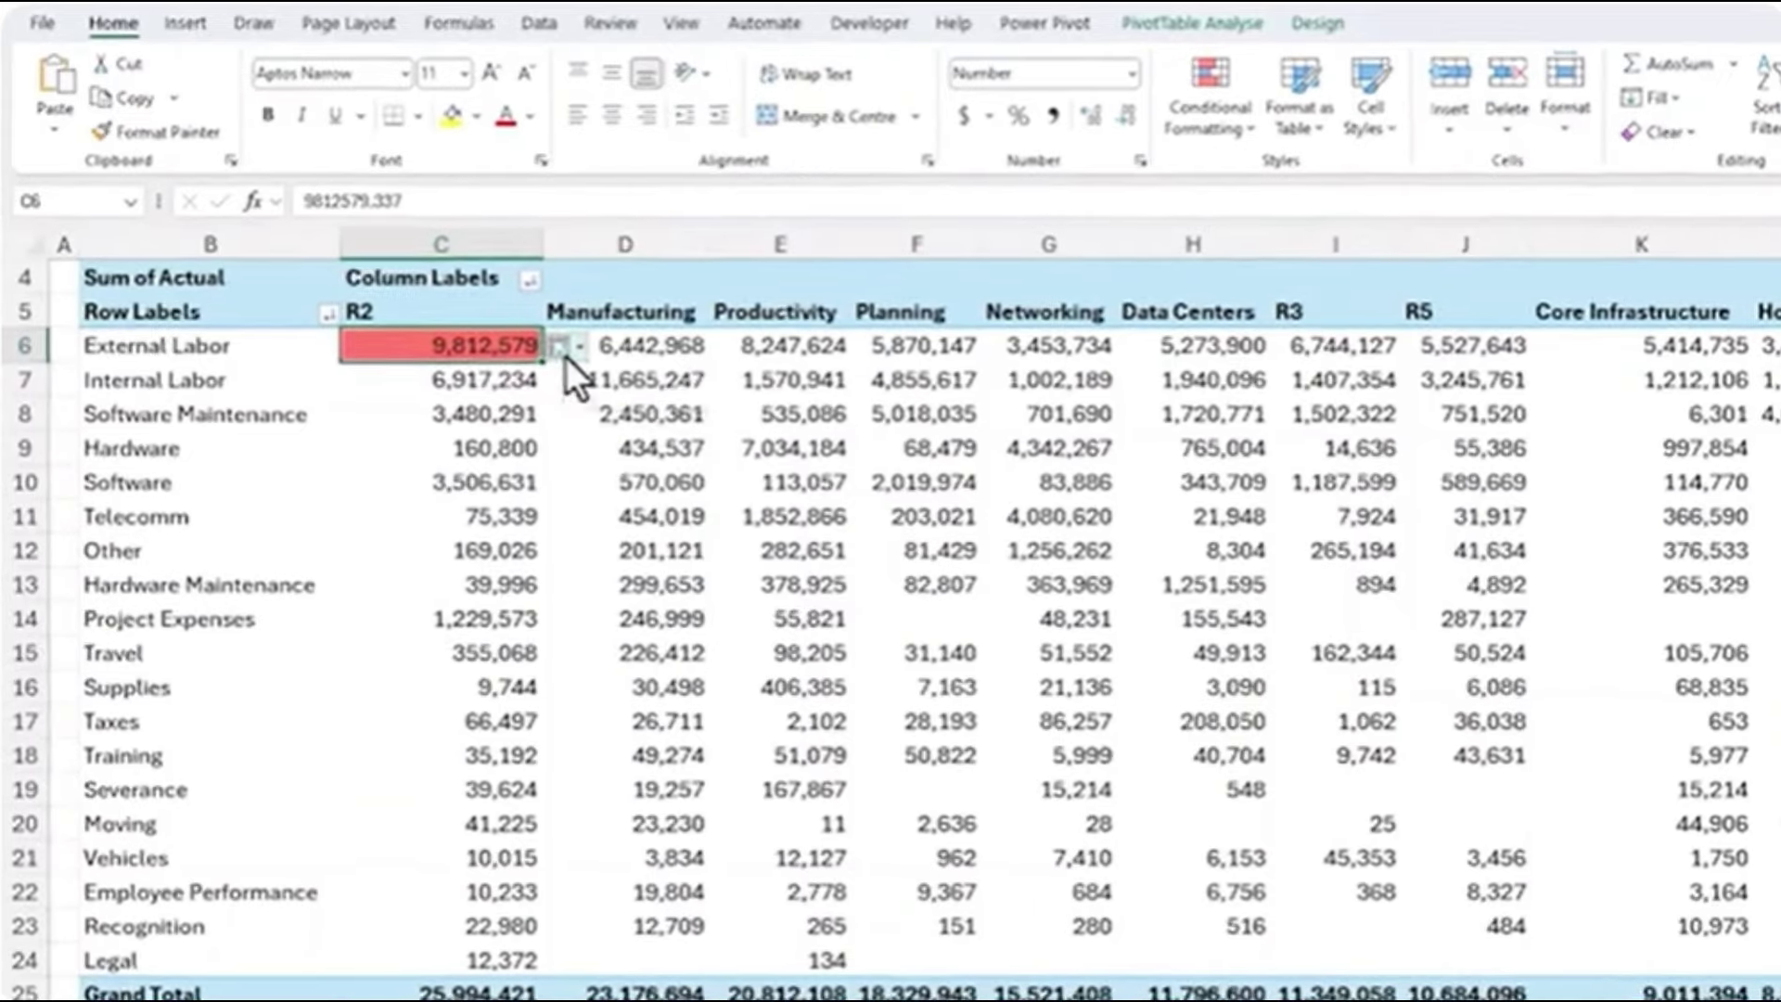
pyautogui.click(554, 343)
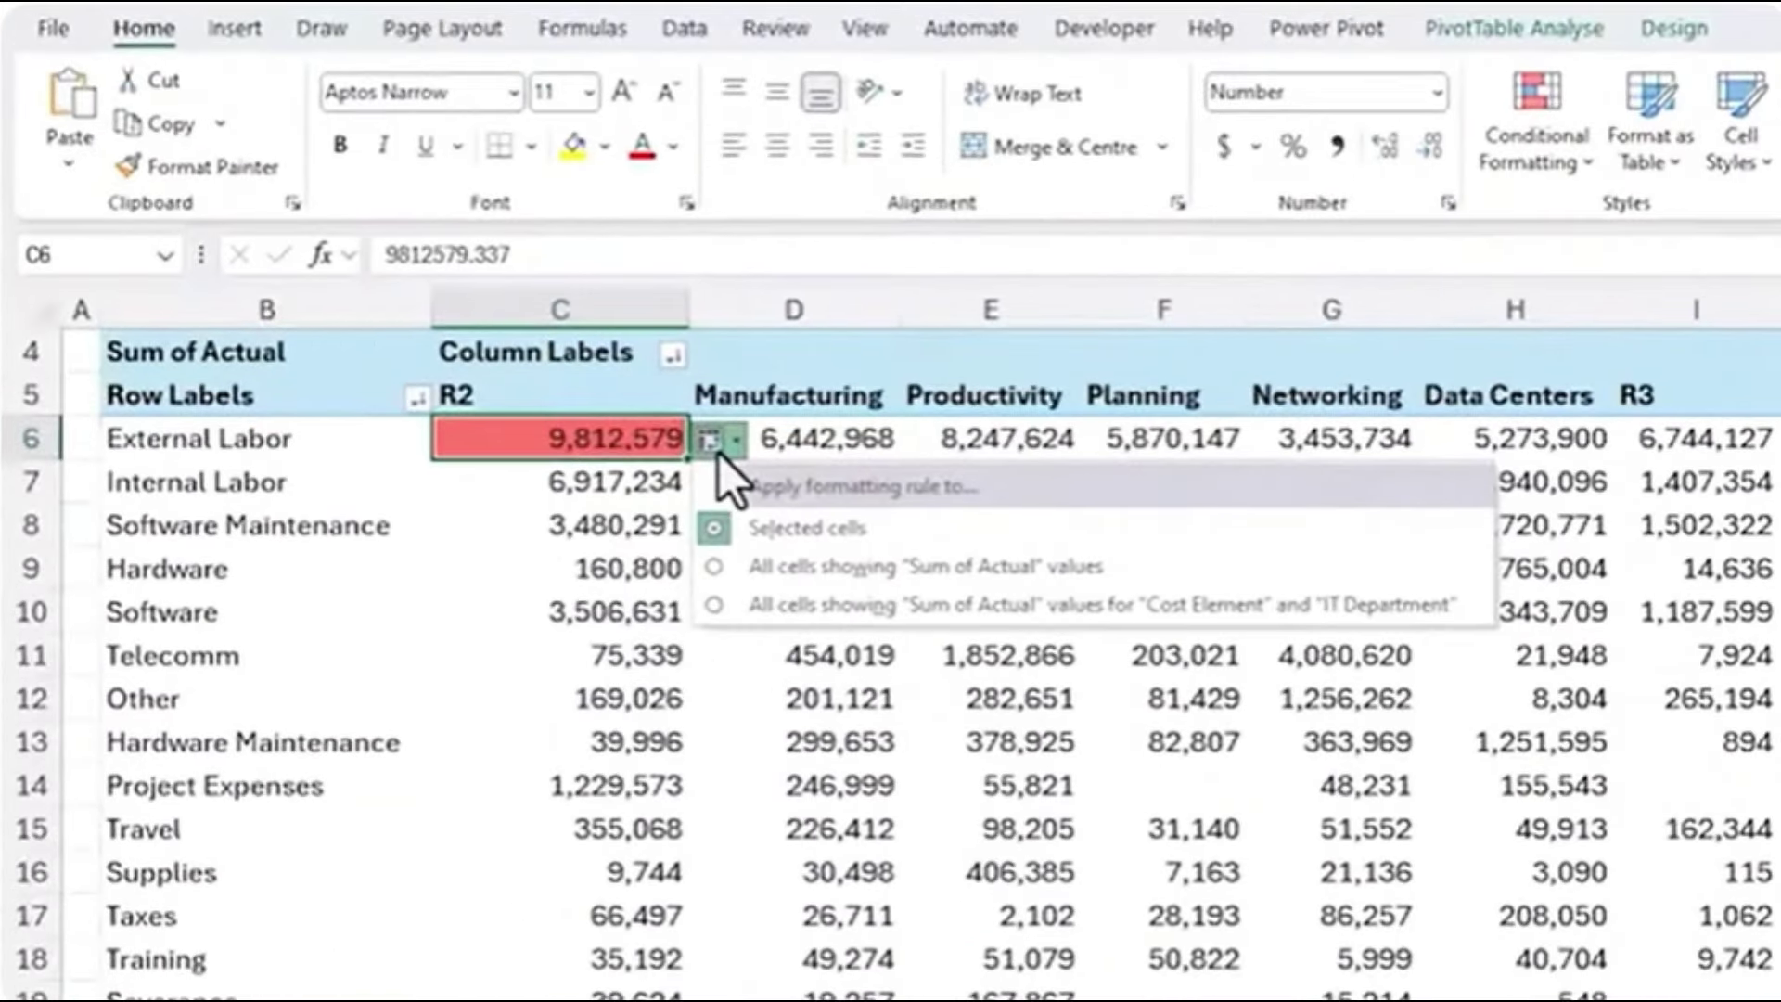
pyautogui.click(714, 605)
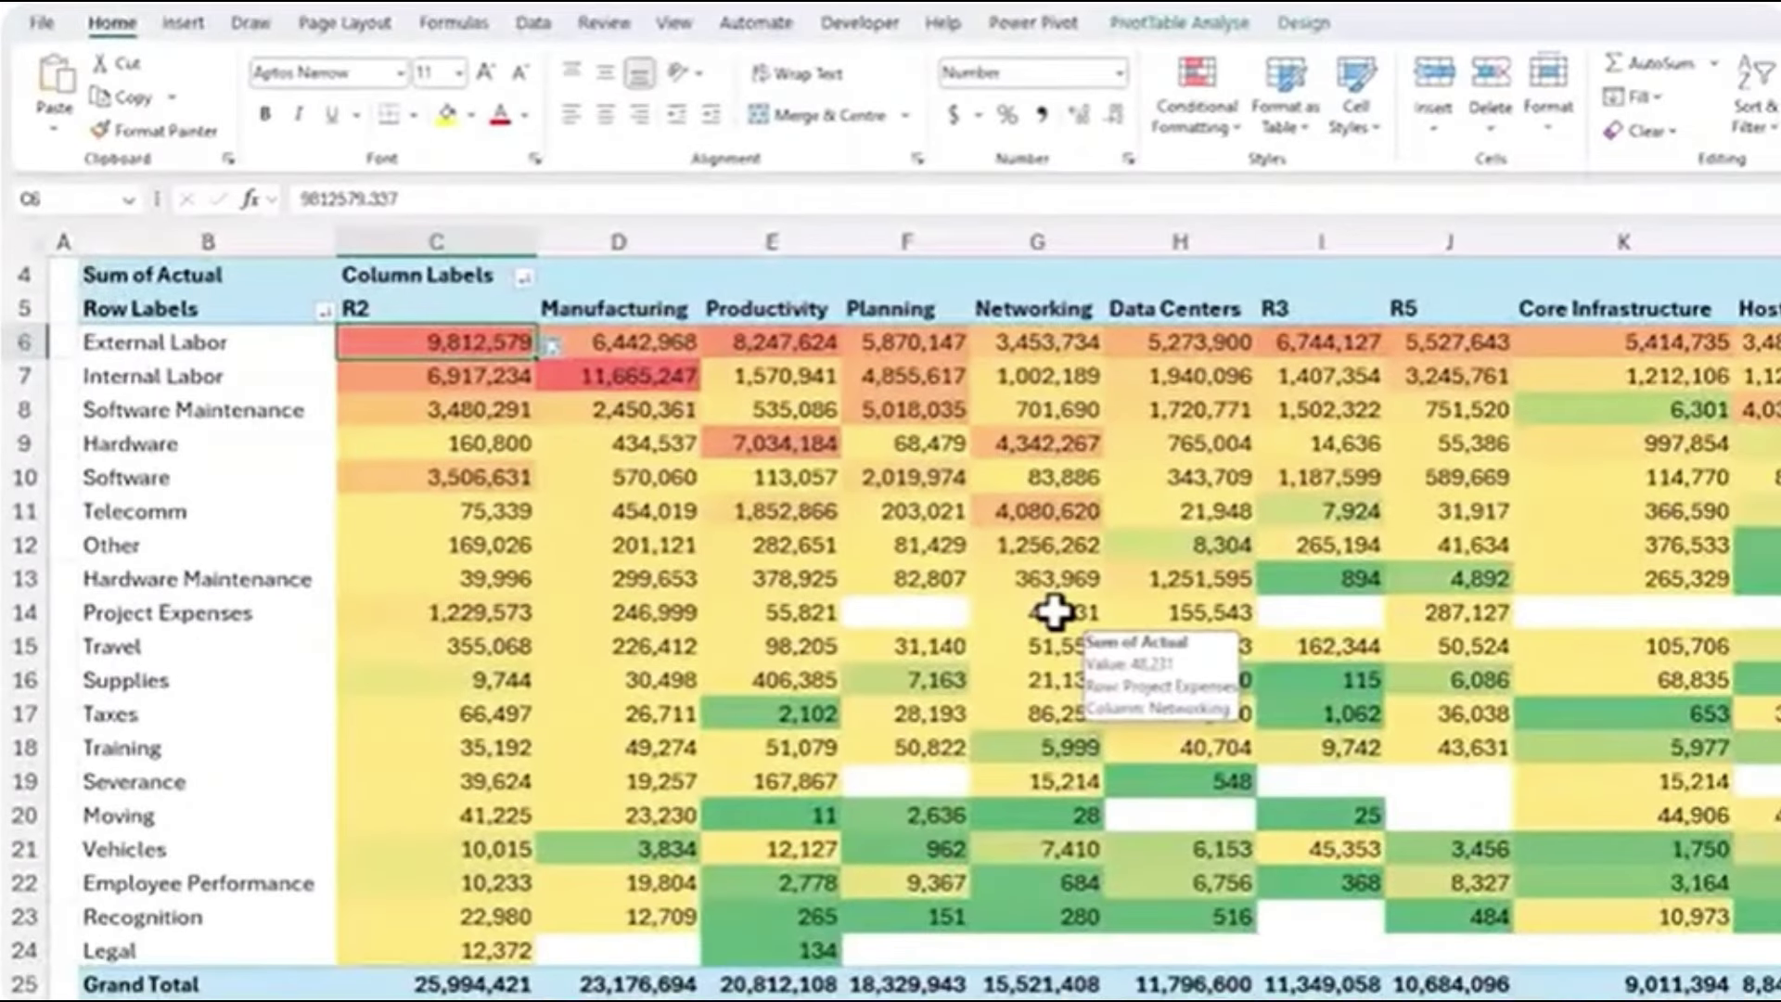
pyautogui.hscroll(10, 1054, 610)
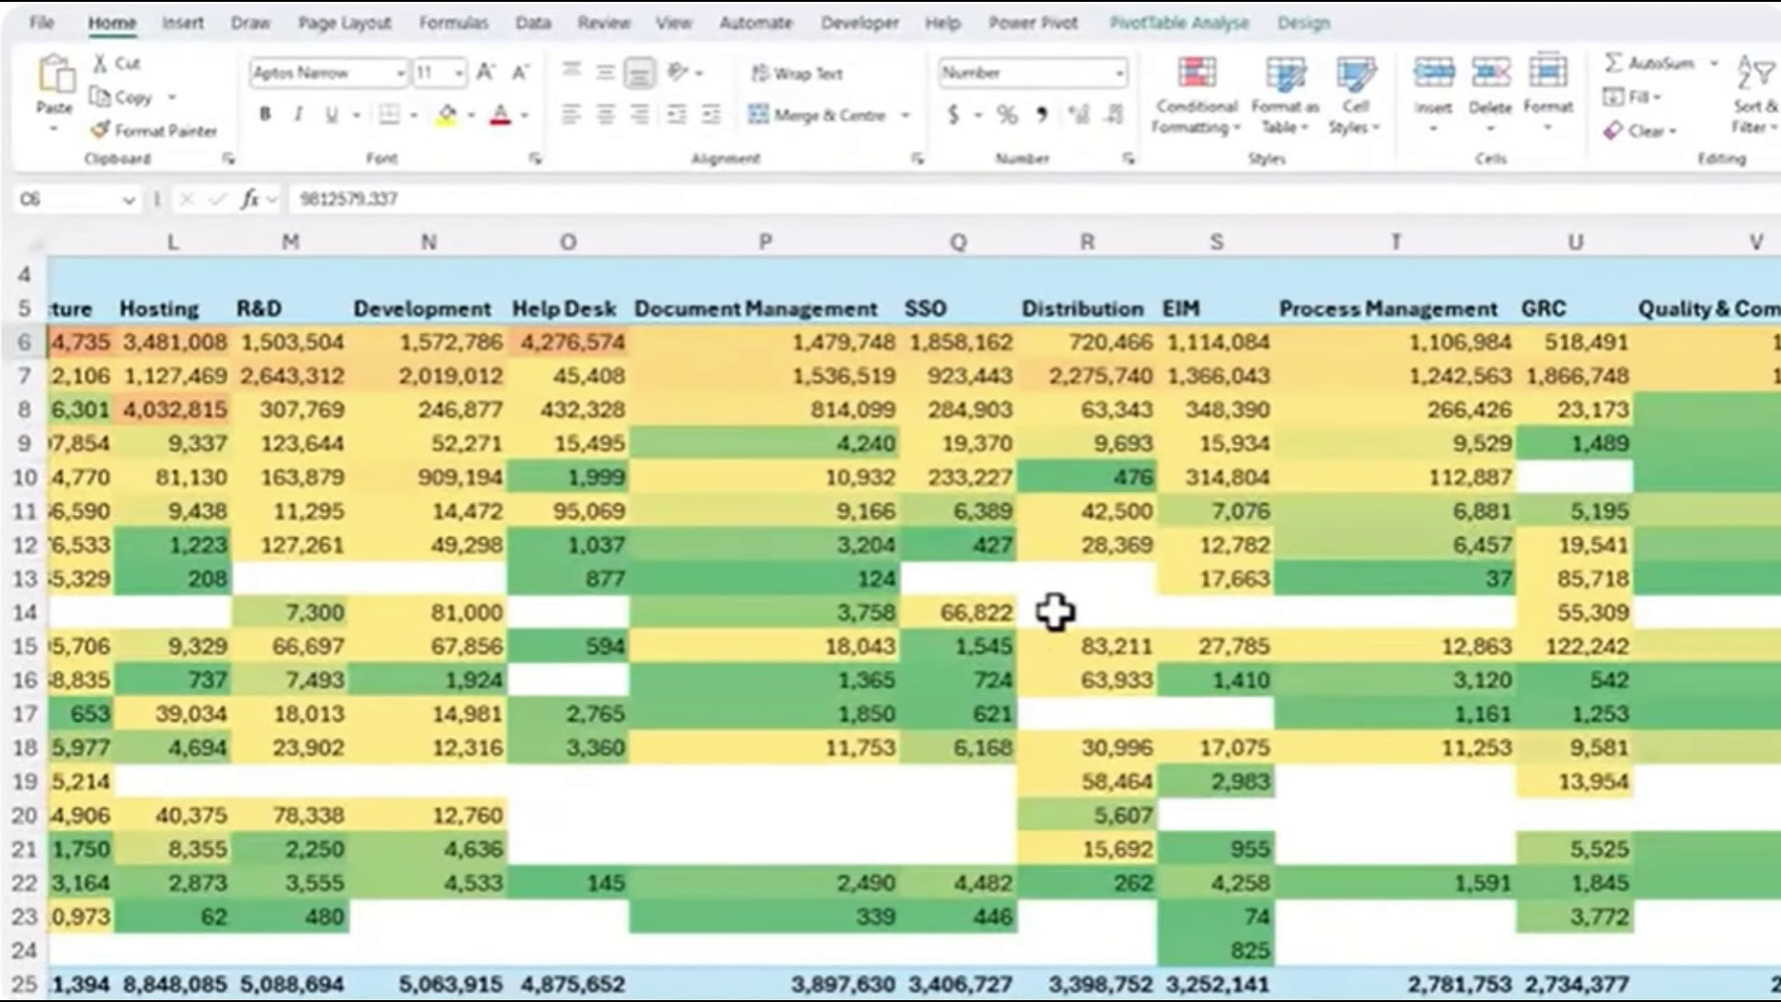
pyautogui.hscroll(-8, 1054, 610)
pyautogui.hscroll(-2, 1054, 610)
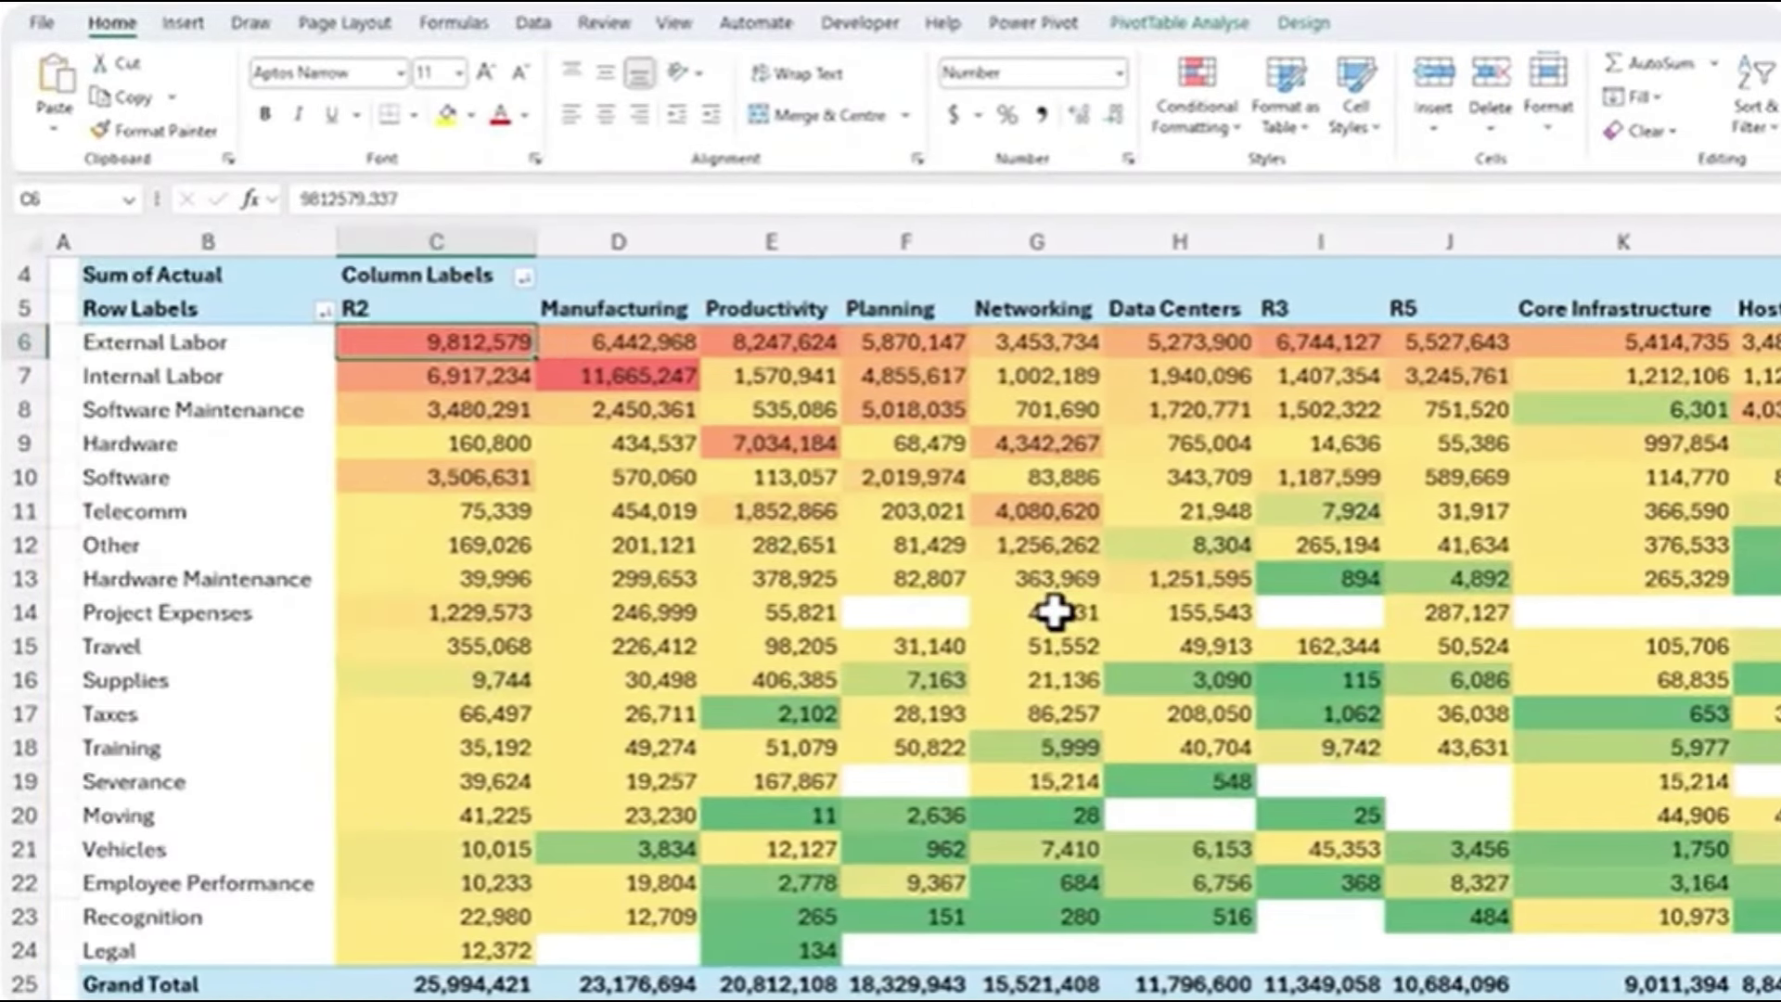
# Clear the conditional formatting rules from the entire sheet.
pyautogui.click(784, 443)
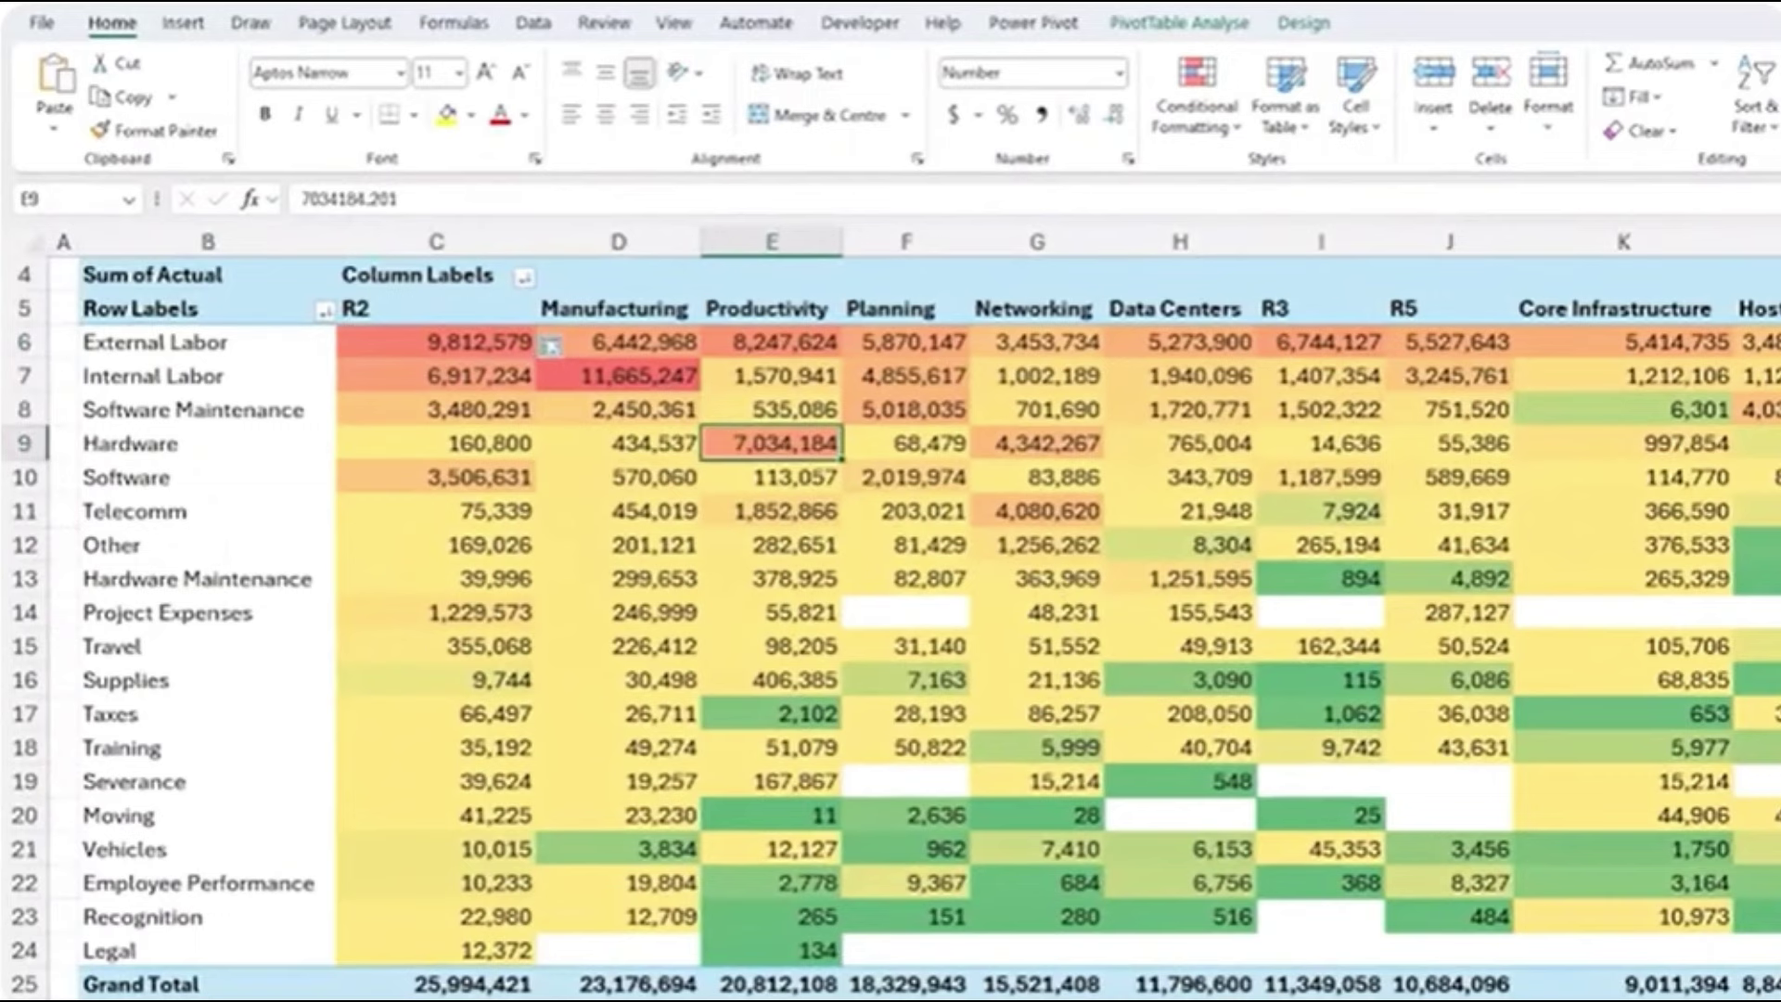
pyautogui.click(1209, 128)
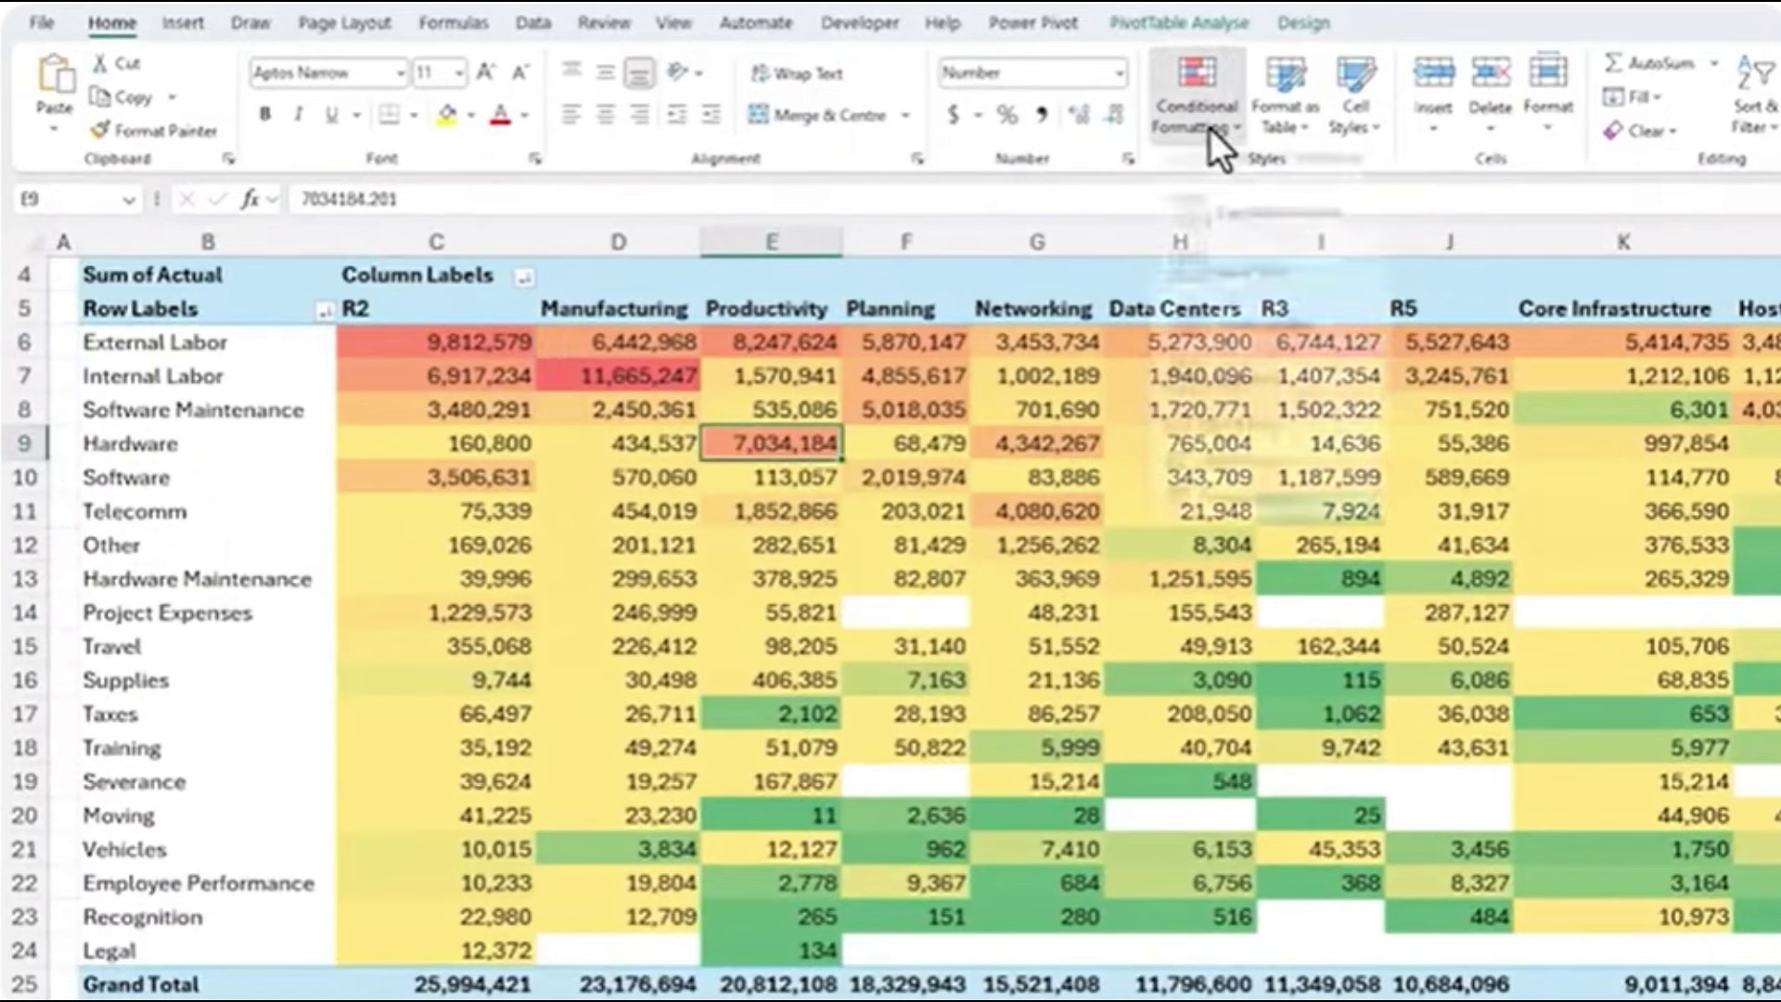
pyautogui.moveTo(1280, 488)
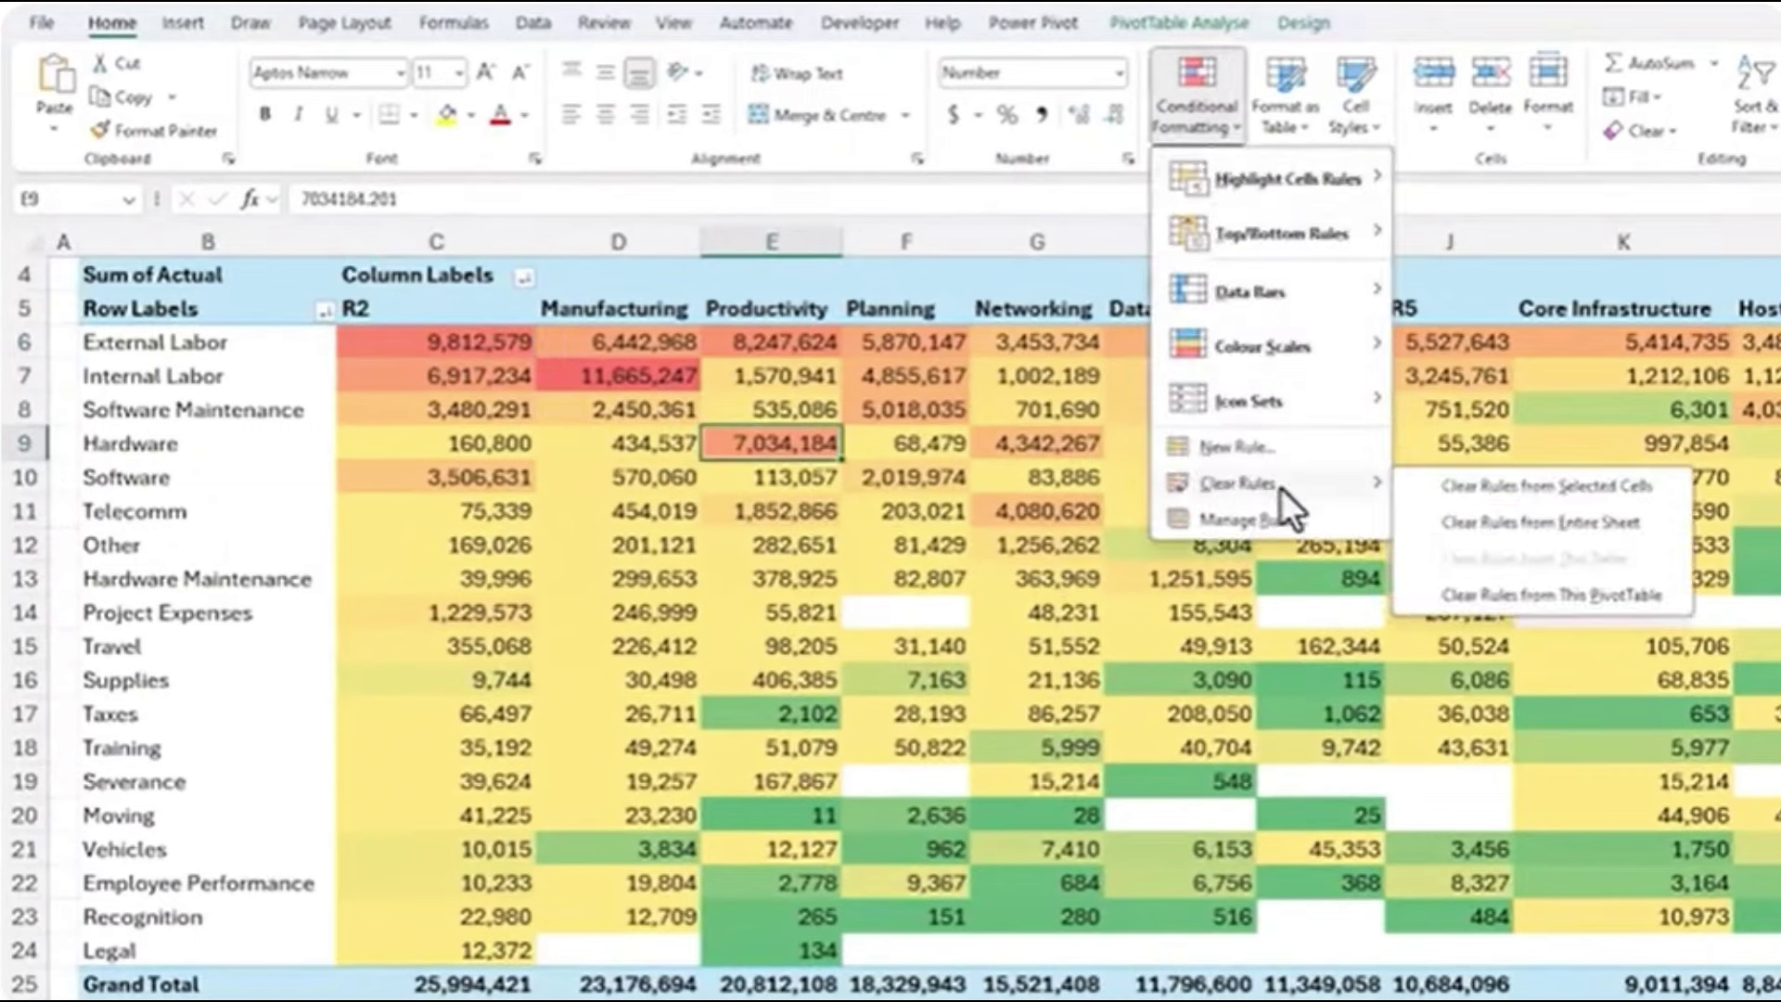
pyautogui.click(1414, 519)
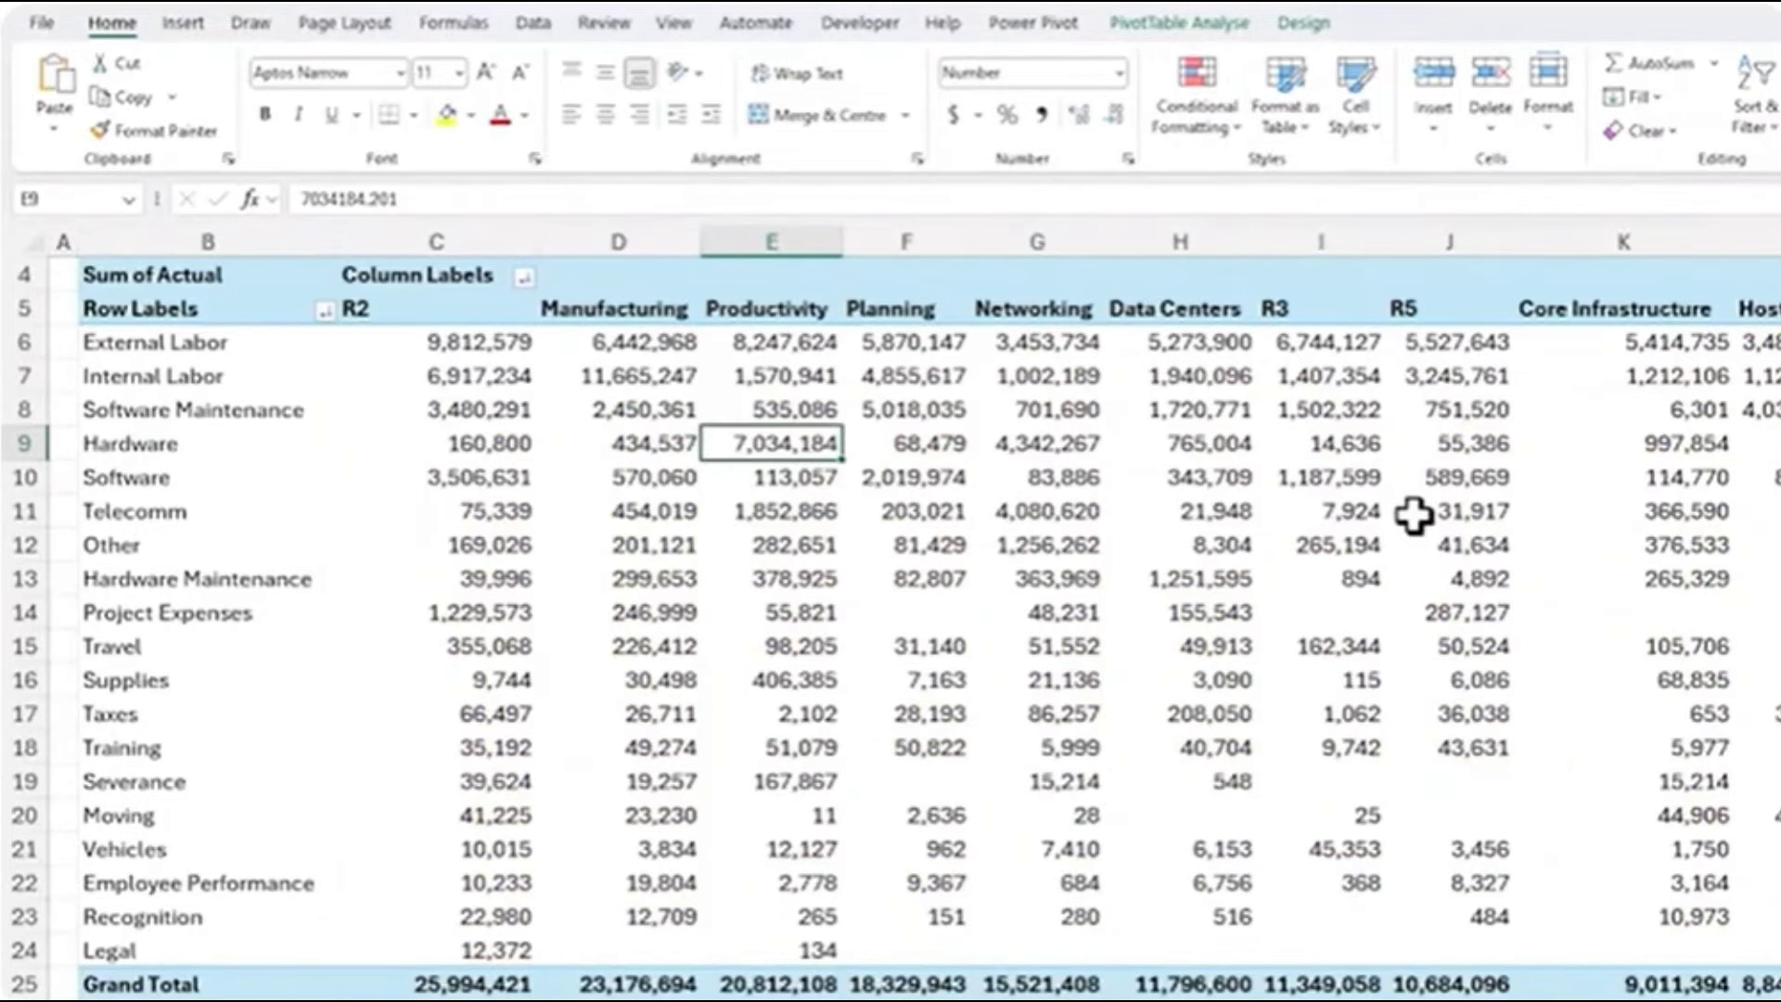
# Highlight the top 20% in Light Red Fill with Dark Red Text for all "Sum of Actual" cells of "Cost Element" and "IT Department".
pyautogui.click(1171, 130)
pyautogui.moveTo(1153, 222)
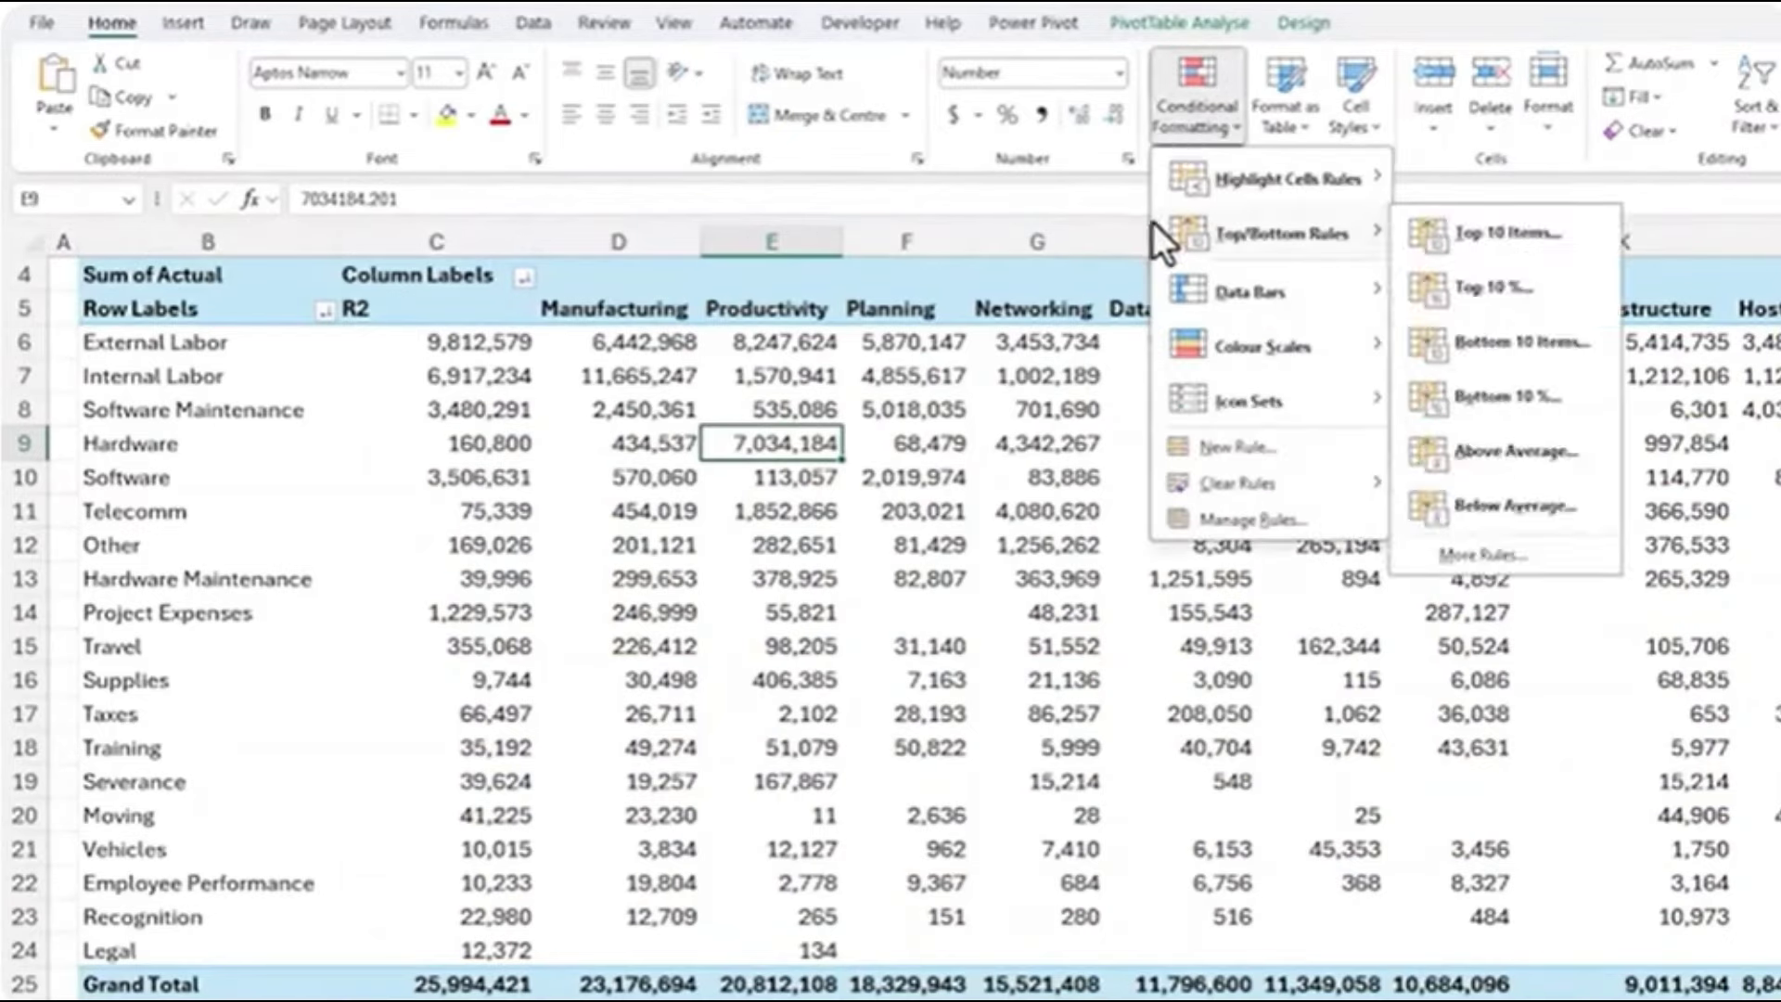
pyautogui.click(1406, 286)
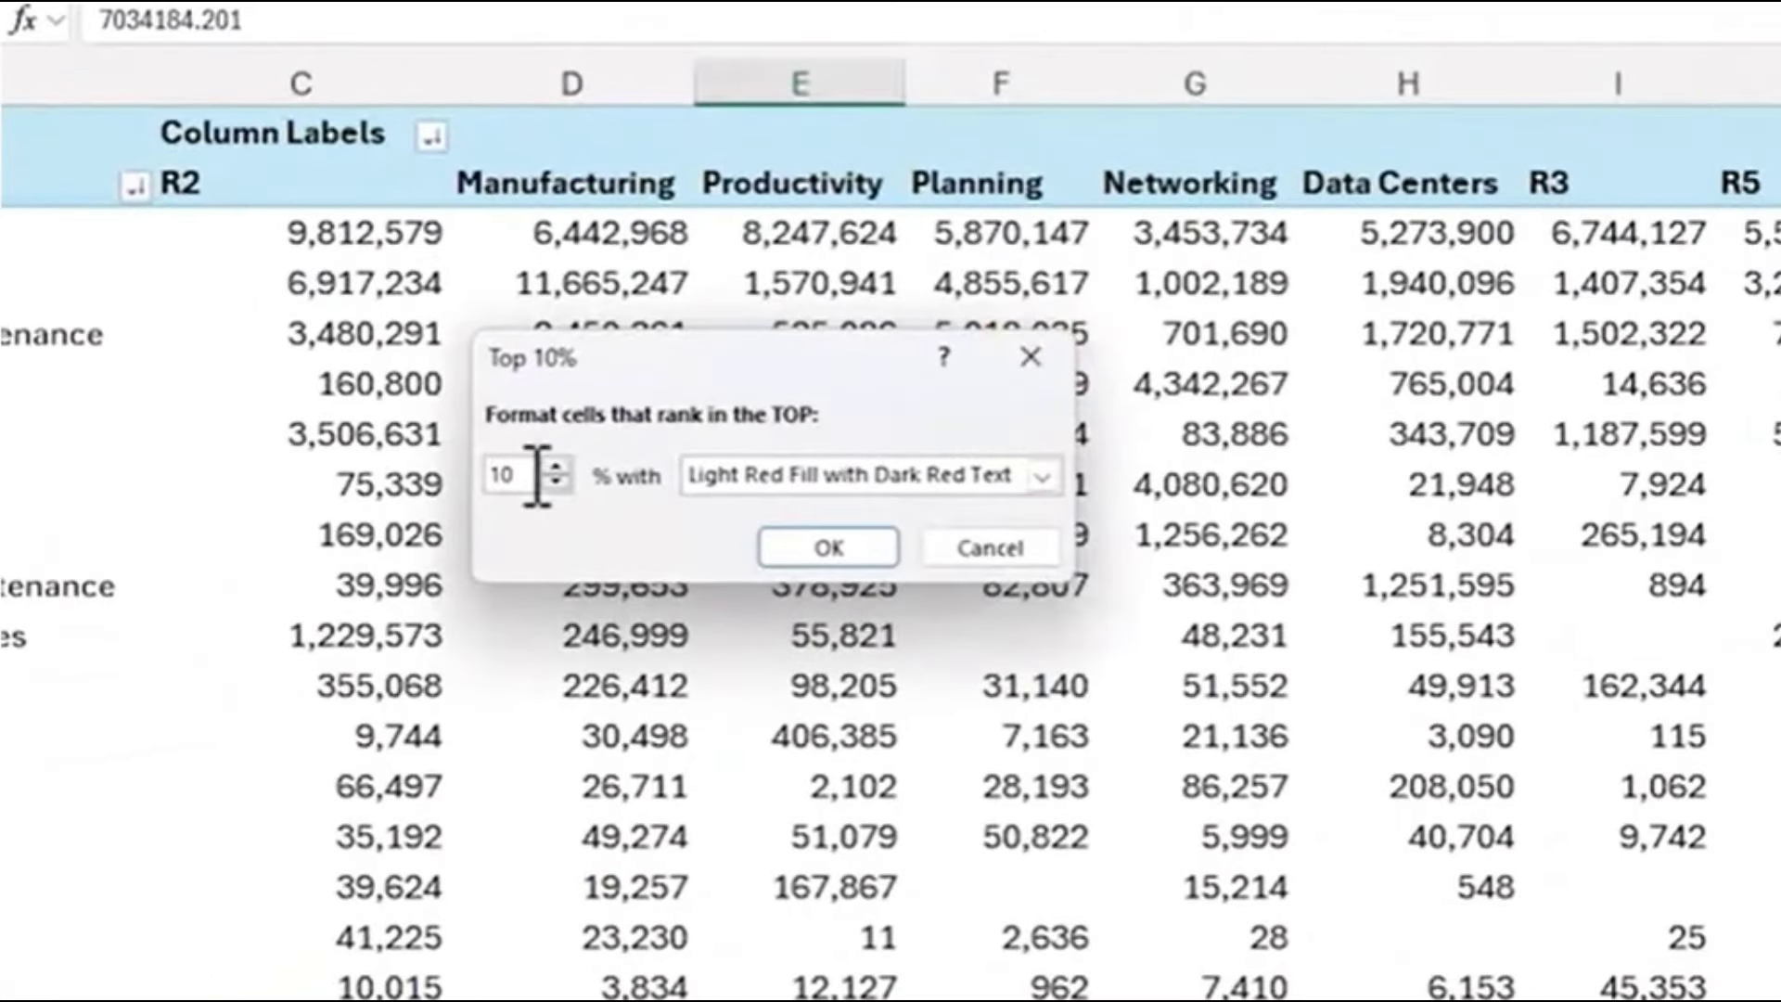
pyautogui.doubleClick(508, 475)
pyautogui.write('20')
pyautogui.click(1043, 476)
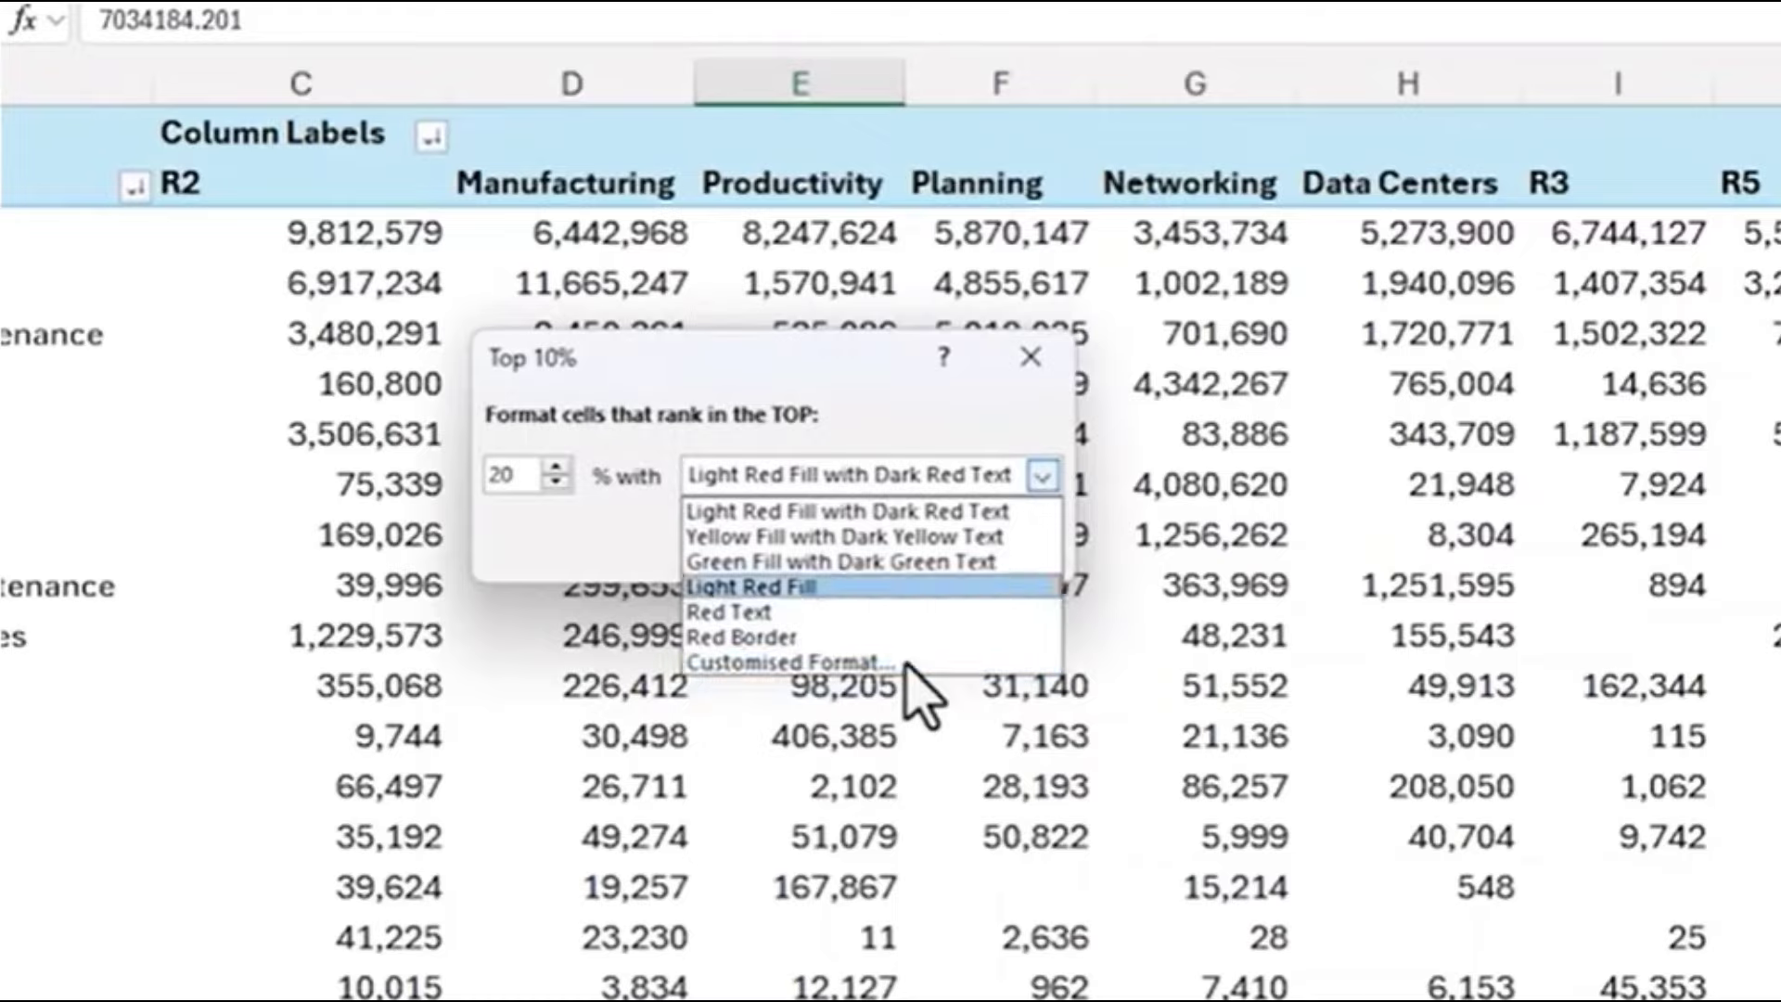
pyautogui.click(1054, 476)
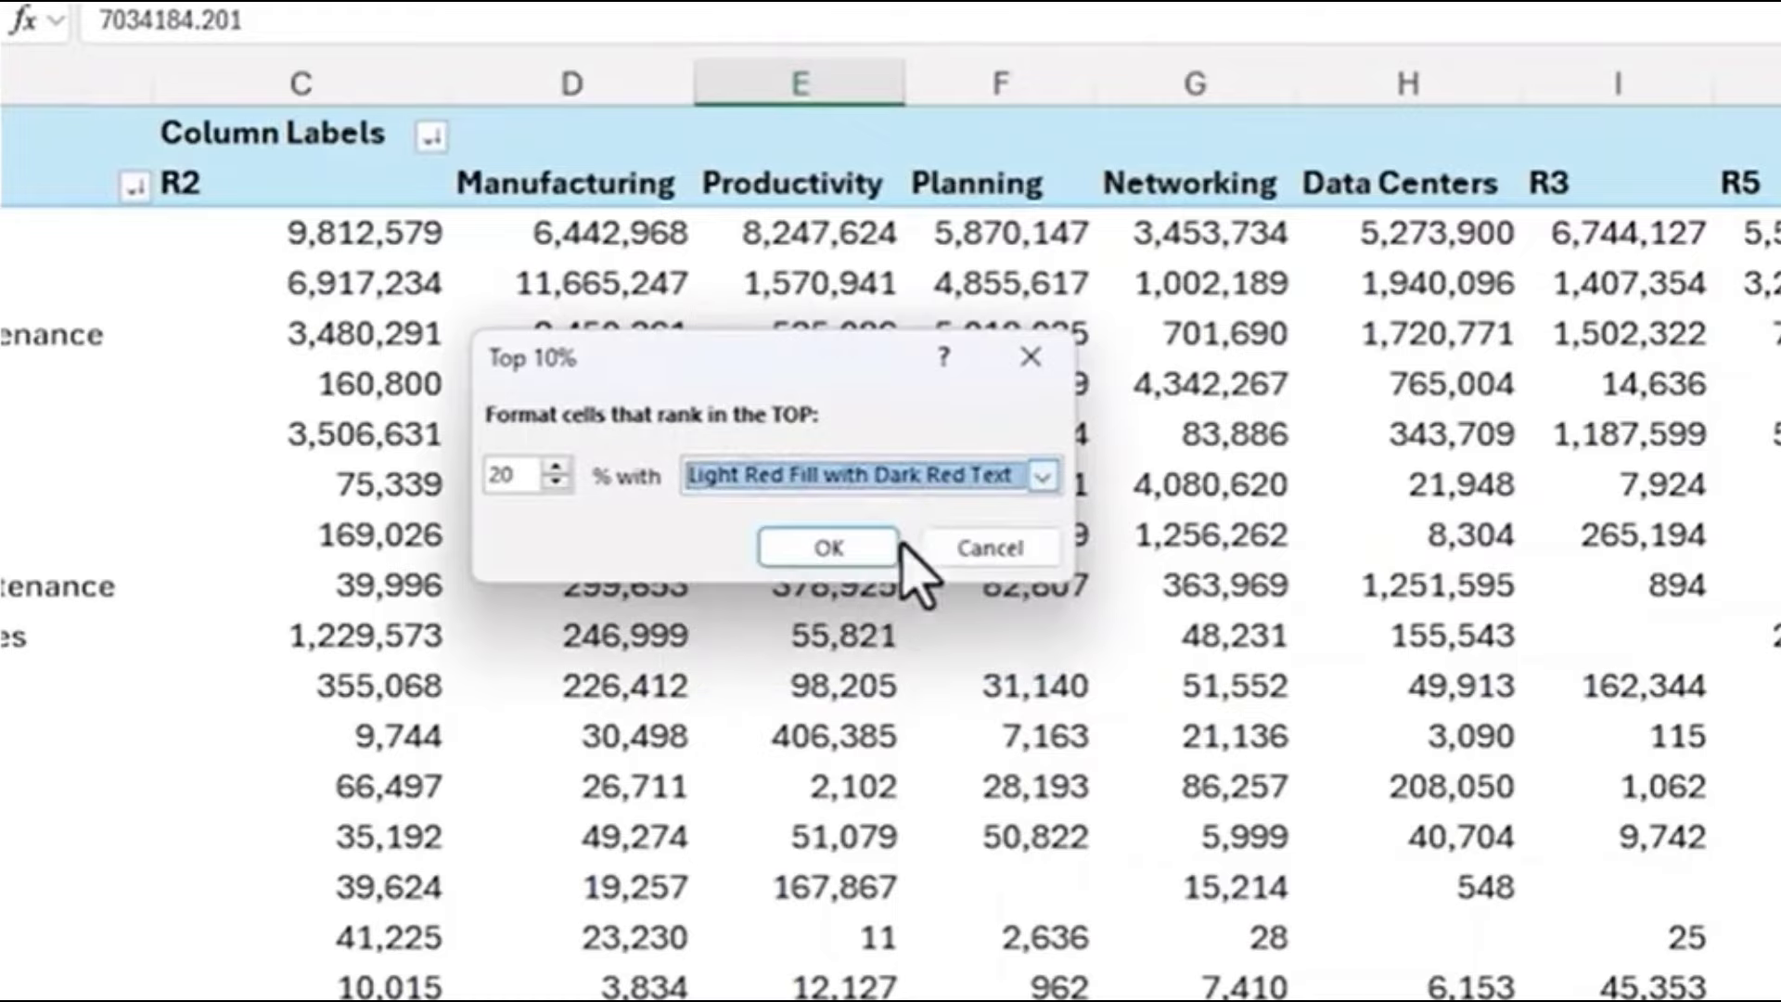
pyautogui.click(877, 554)
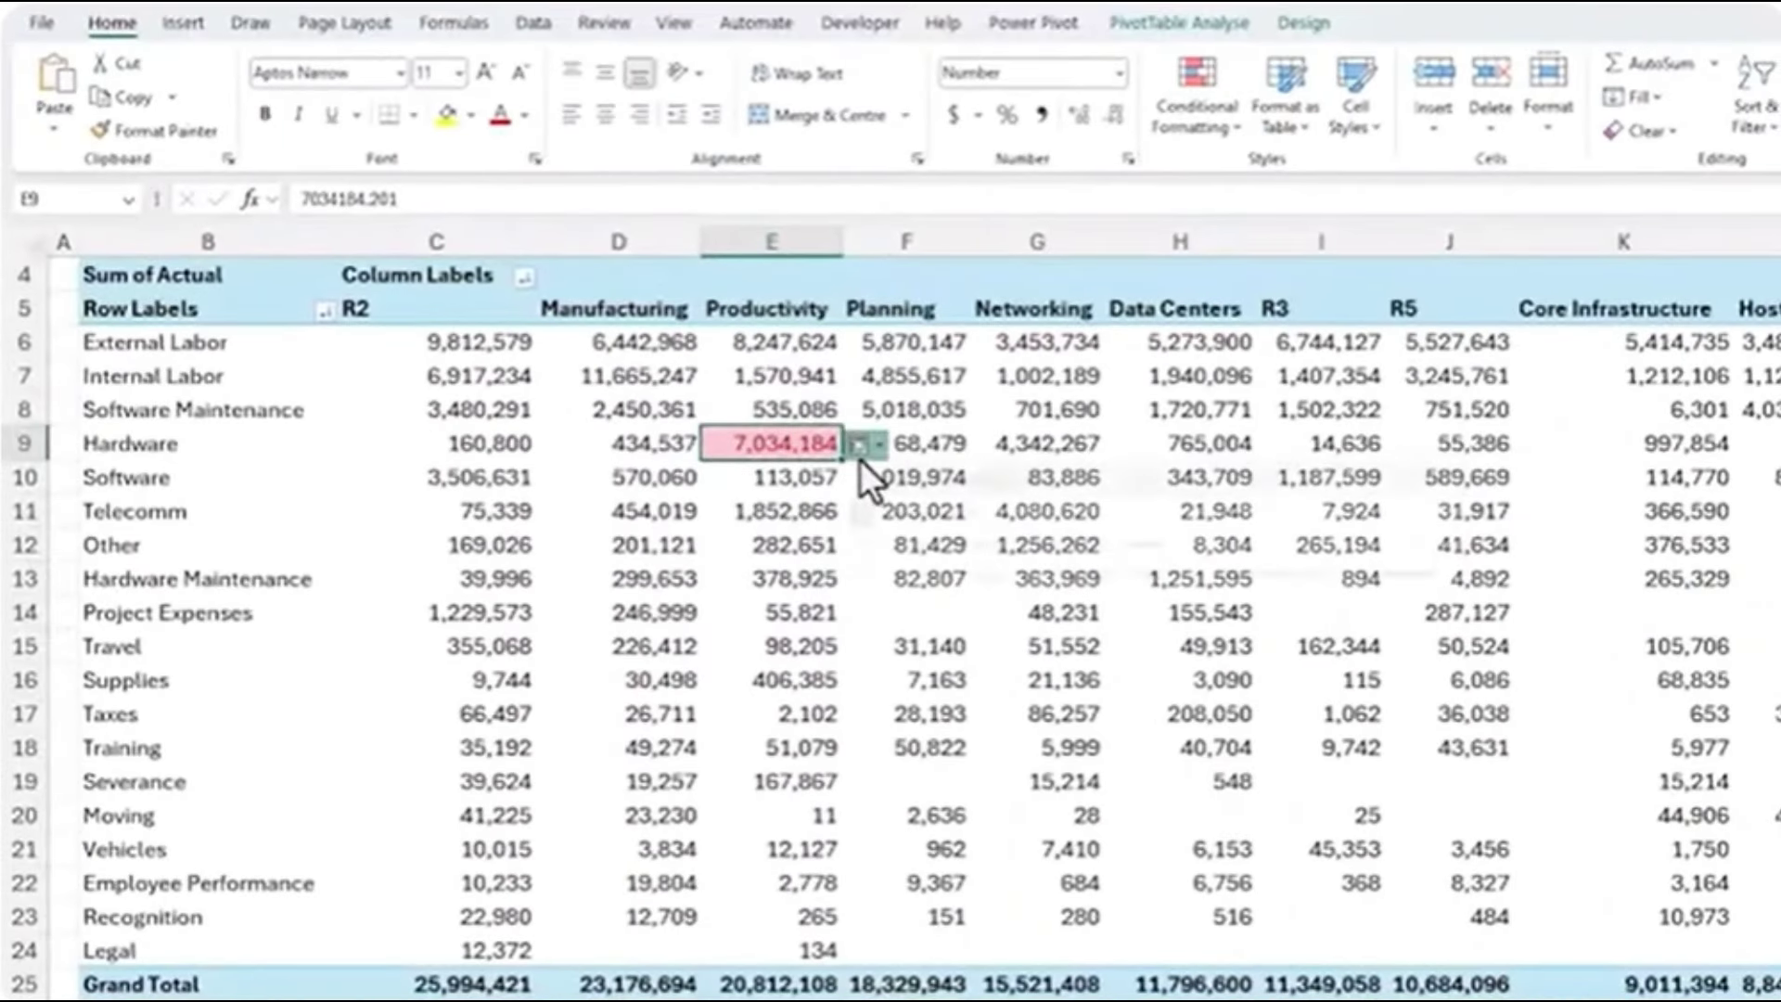
pyautogui.click(860, 459)
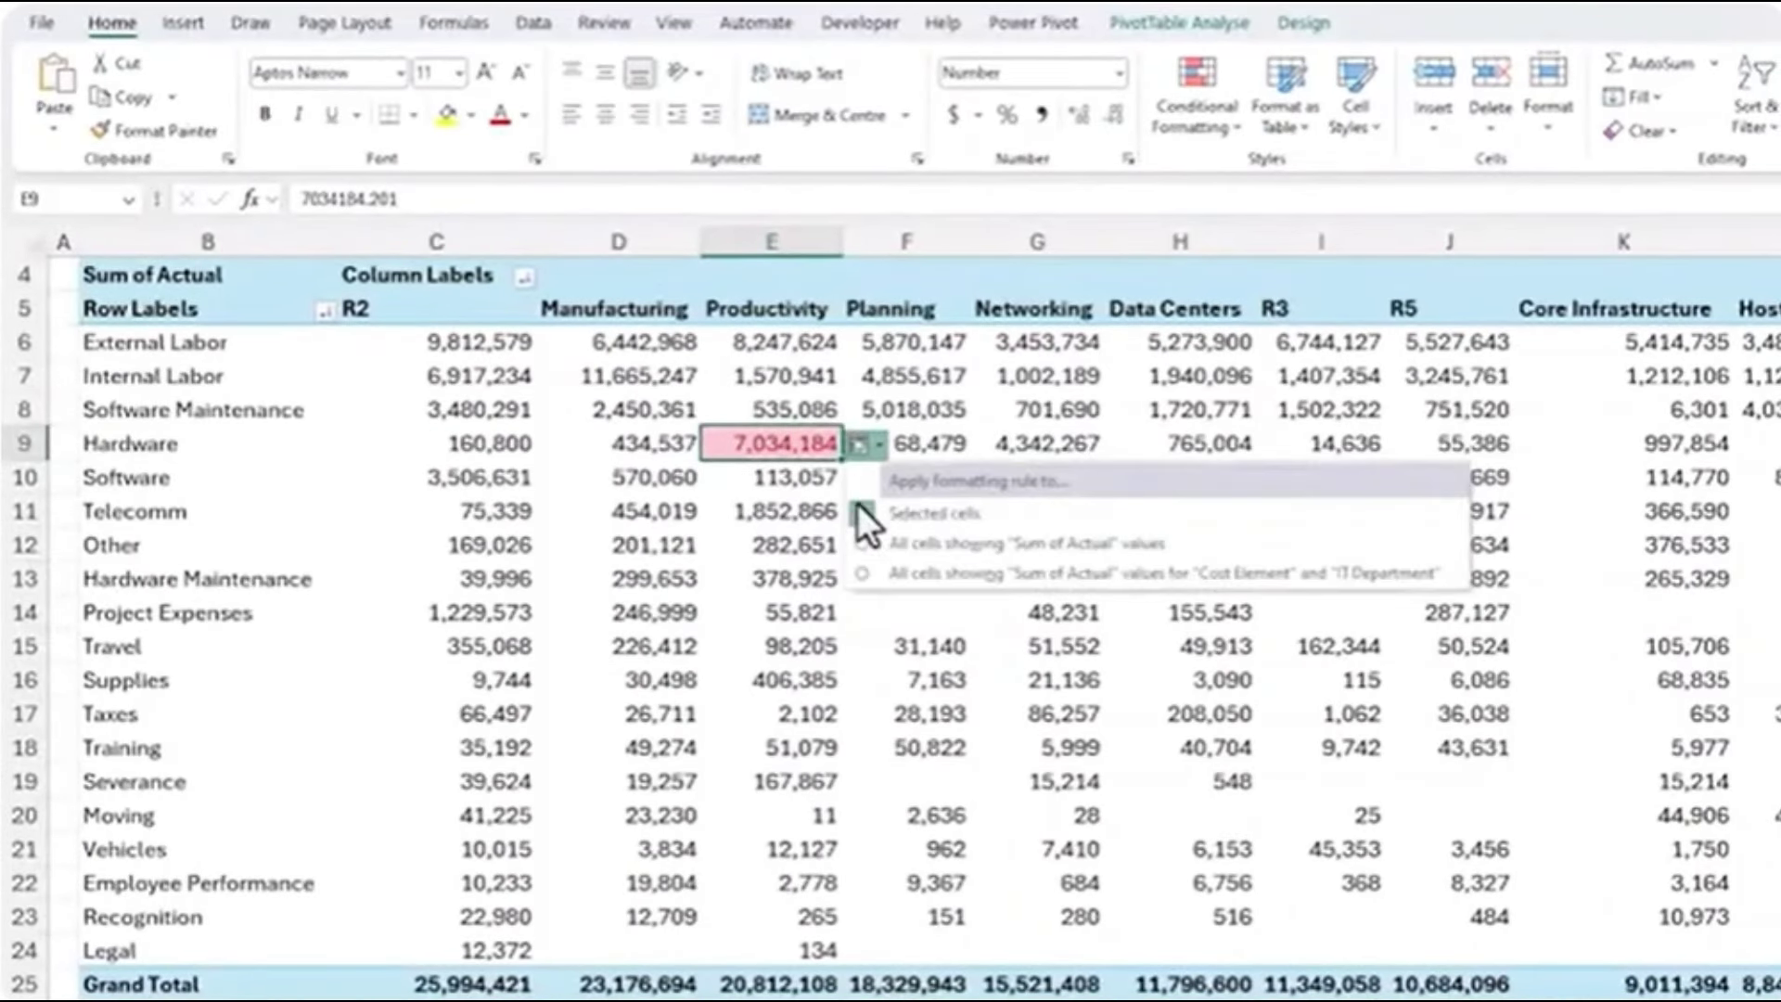
pyautogui.click(866, 574)
# Edit the PivotTable's top 20% formatting rule to rank values for each Row group.
pyautogui.click(1193, 119)
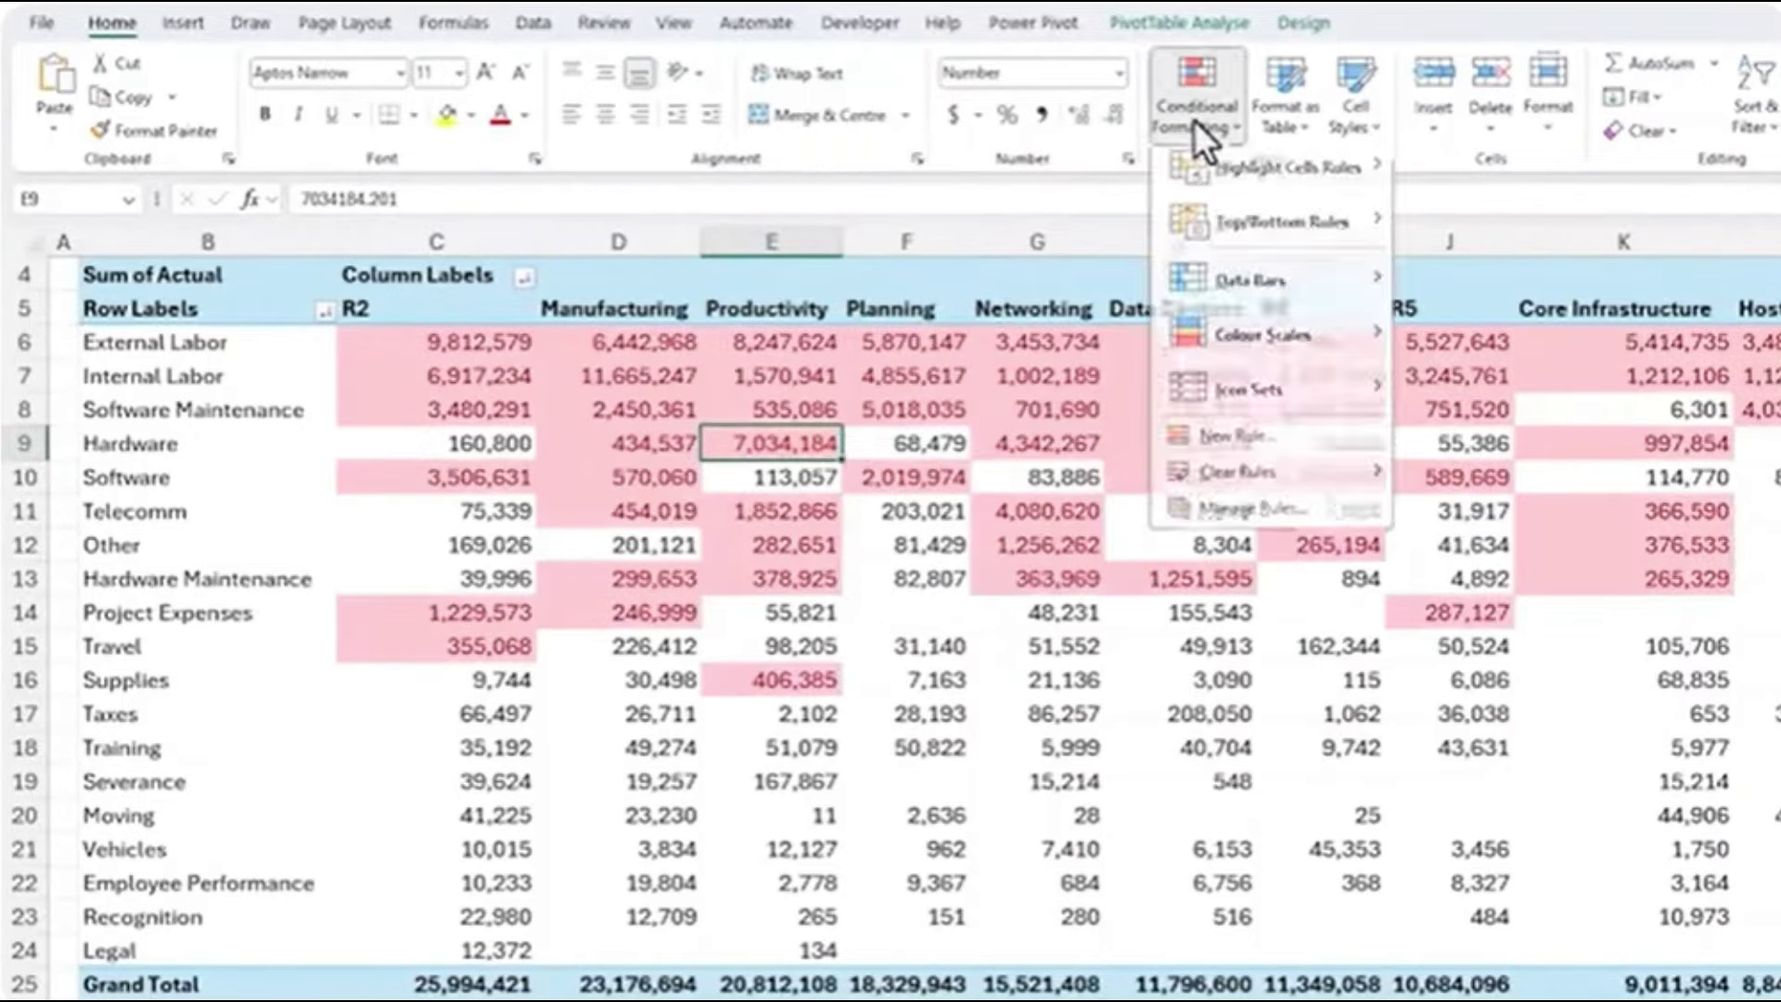
pyautogui.click(1317, 515)
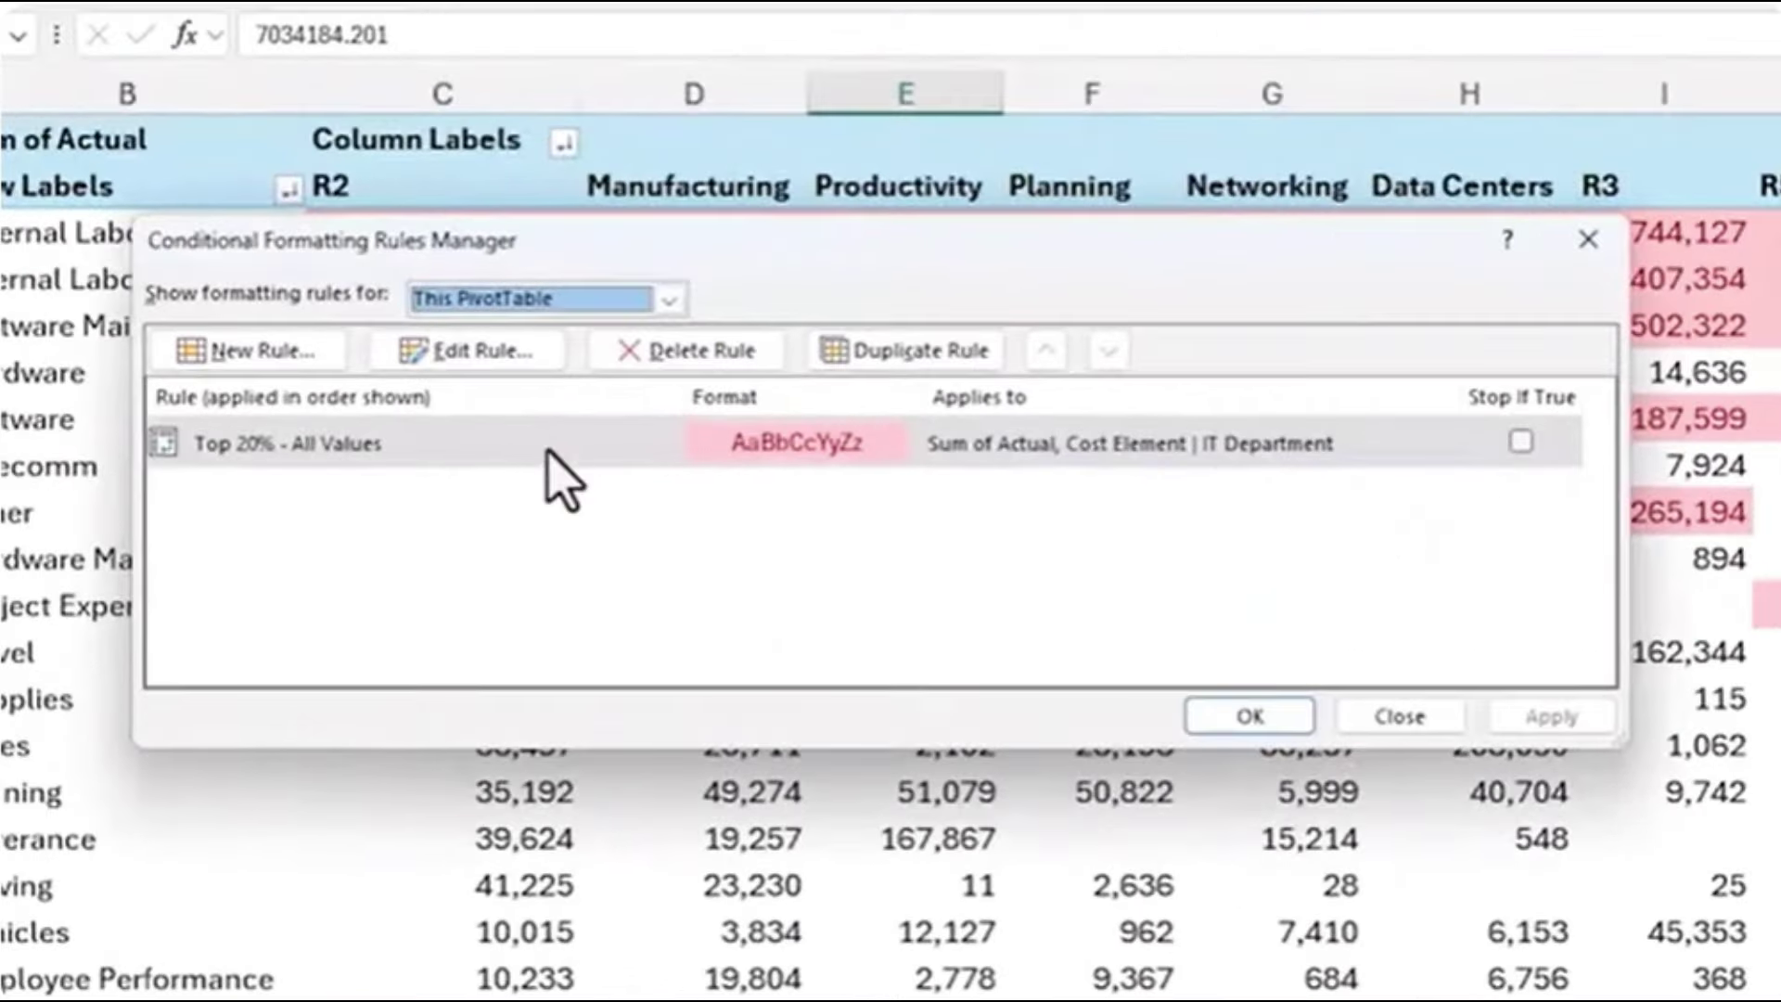
pyautogui.doubleClick(547, 451)
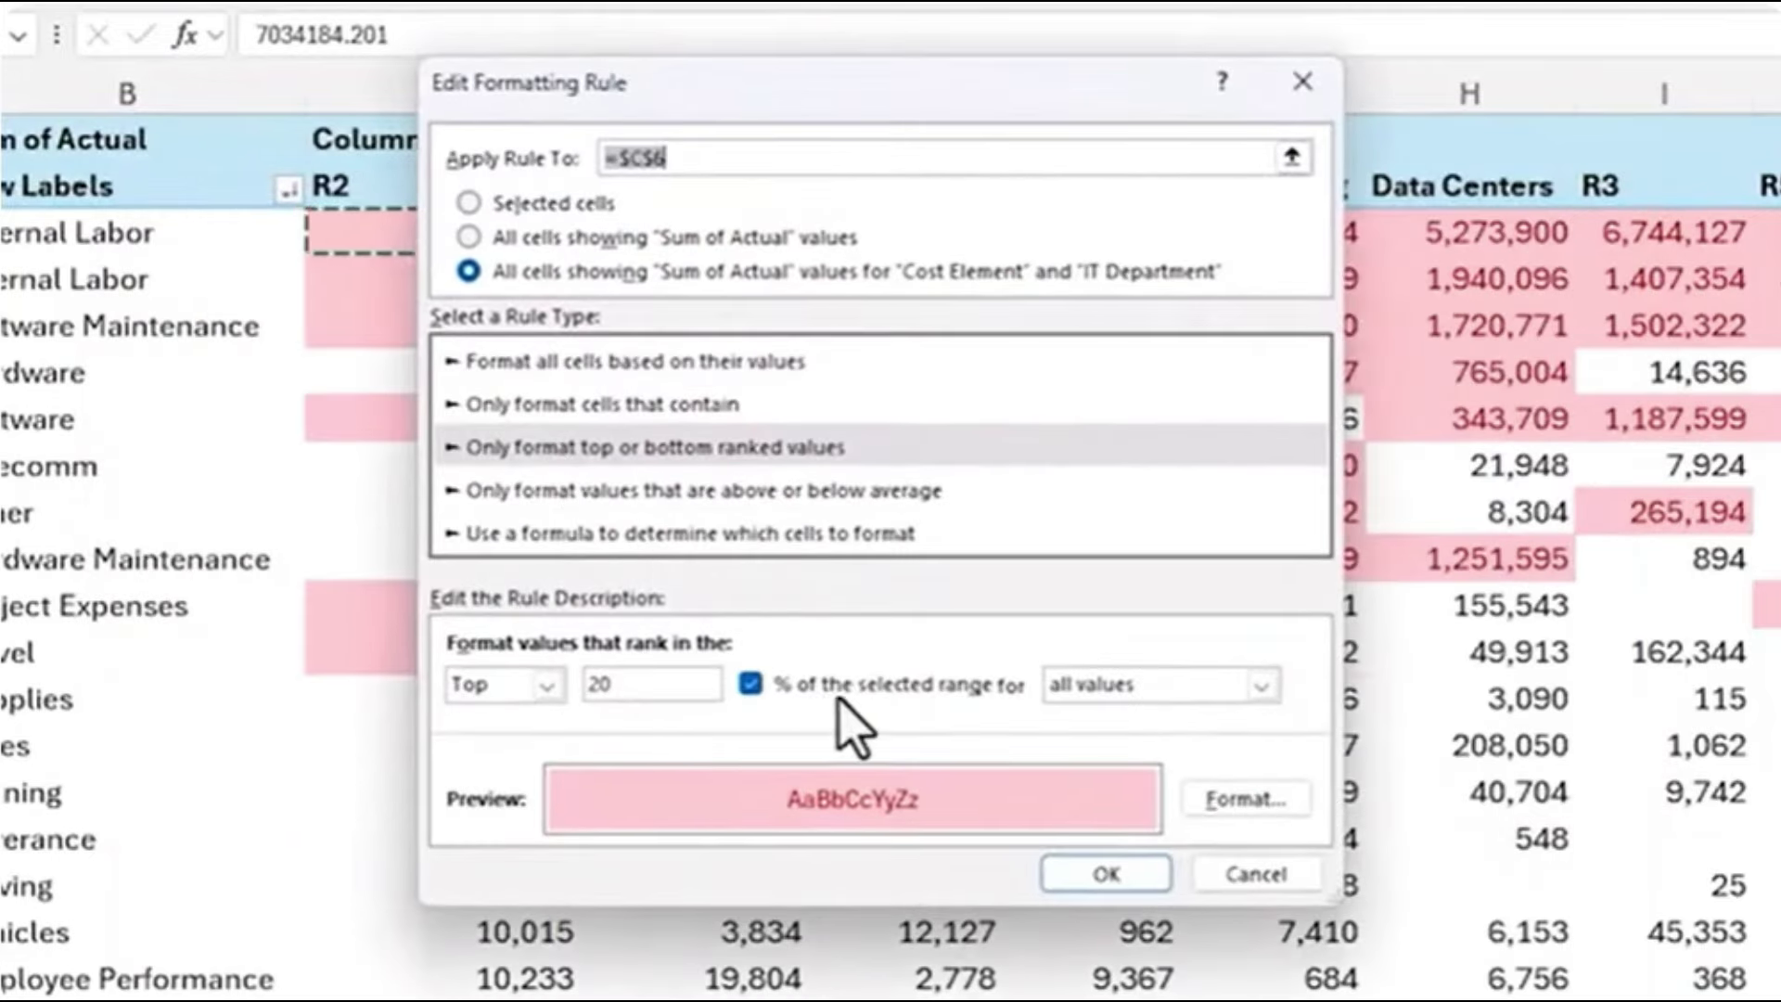
pyautogui.click(1261, 686)
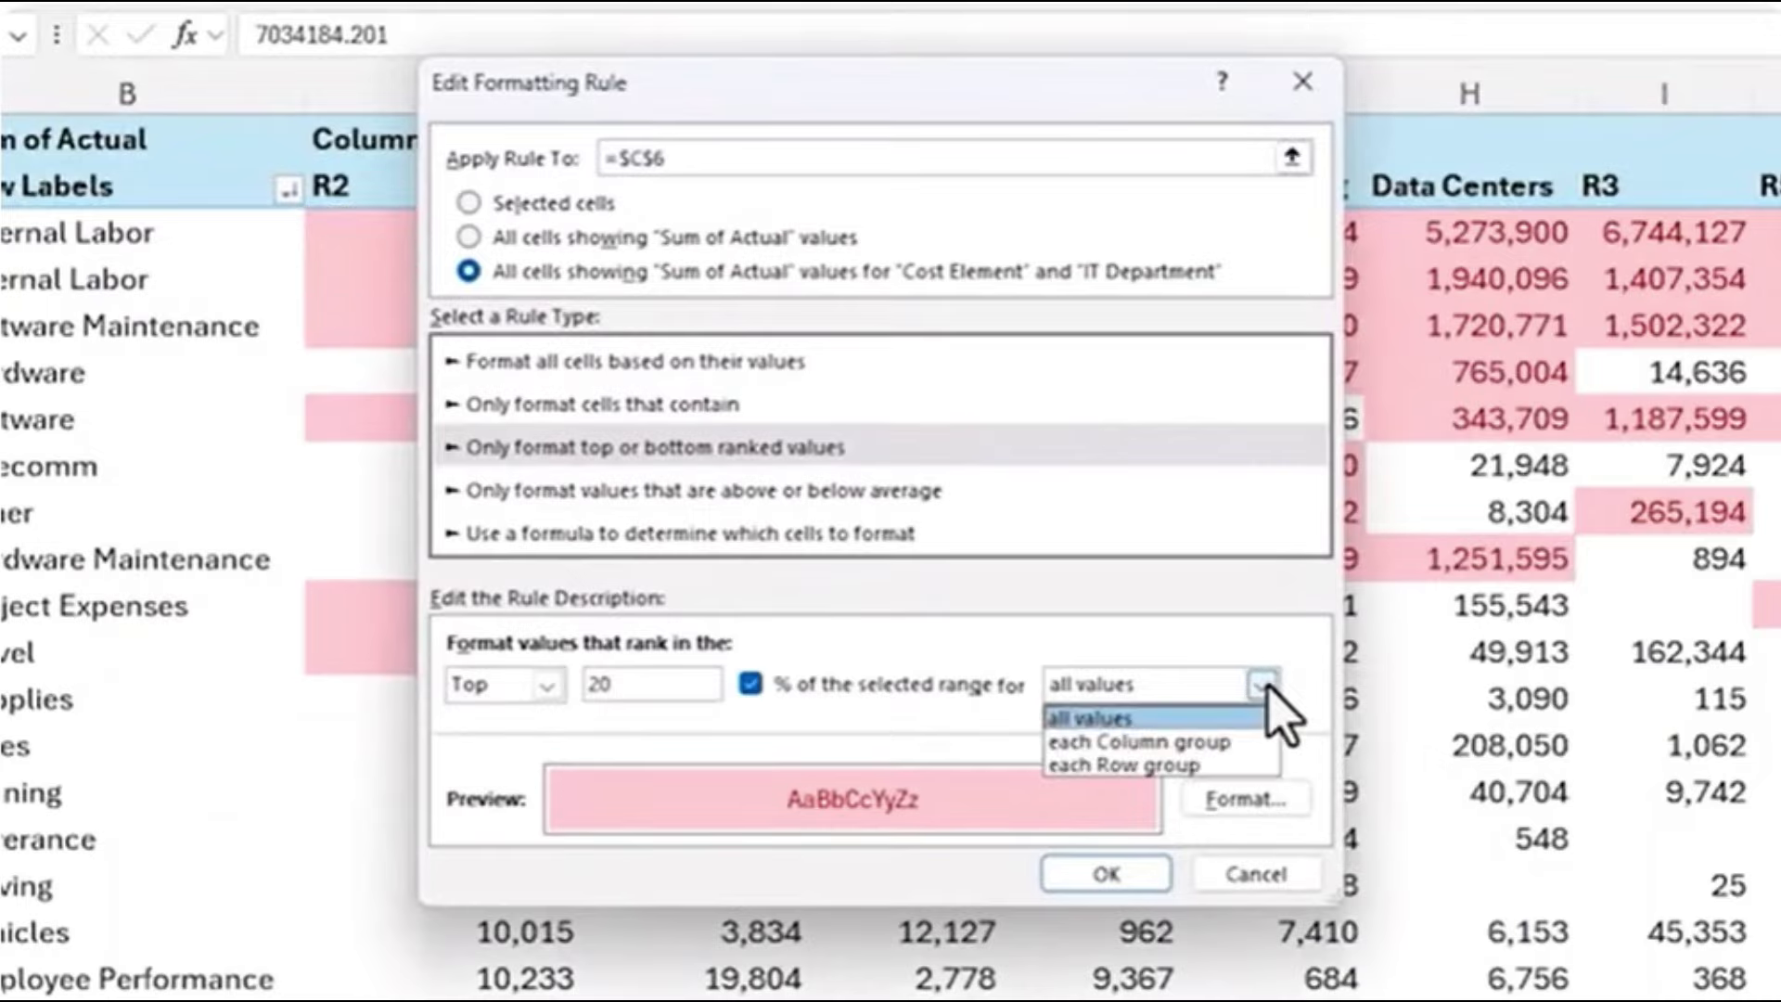
pyautogui.click(1223, 765)
pyautogui.click(1090, 876)
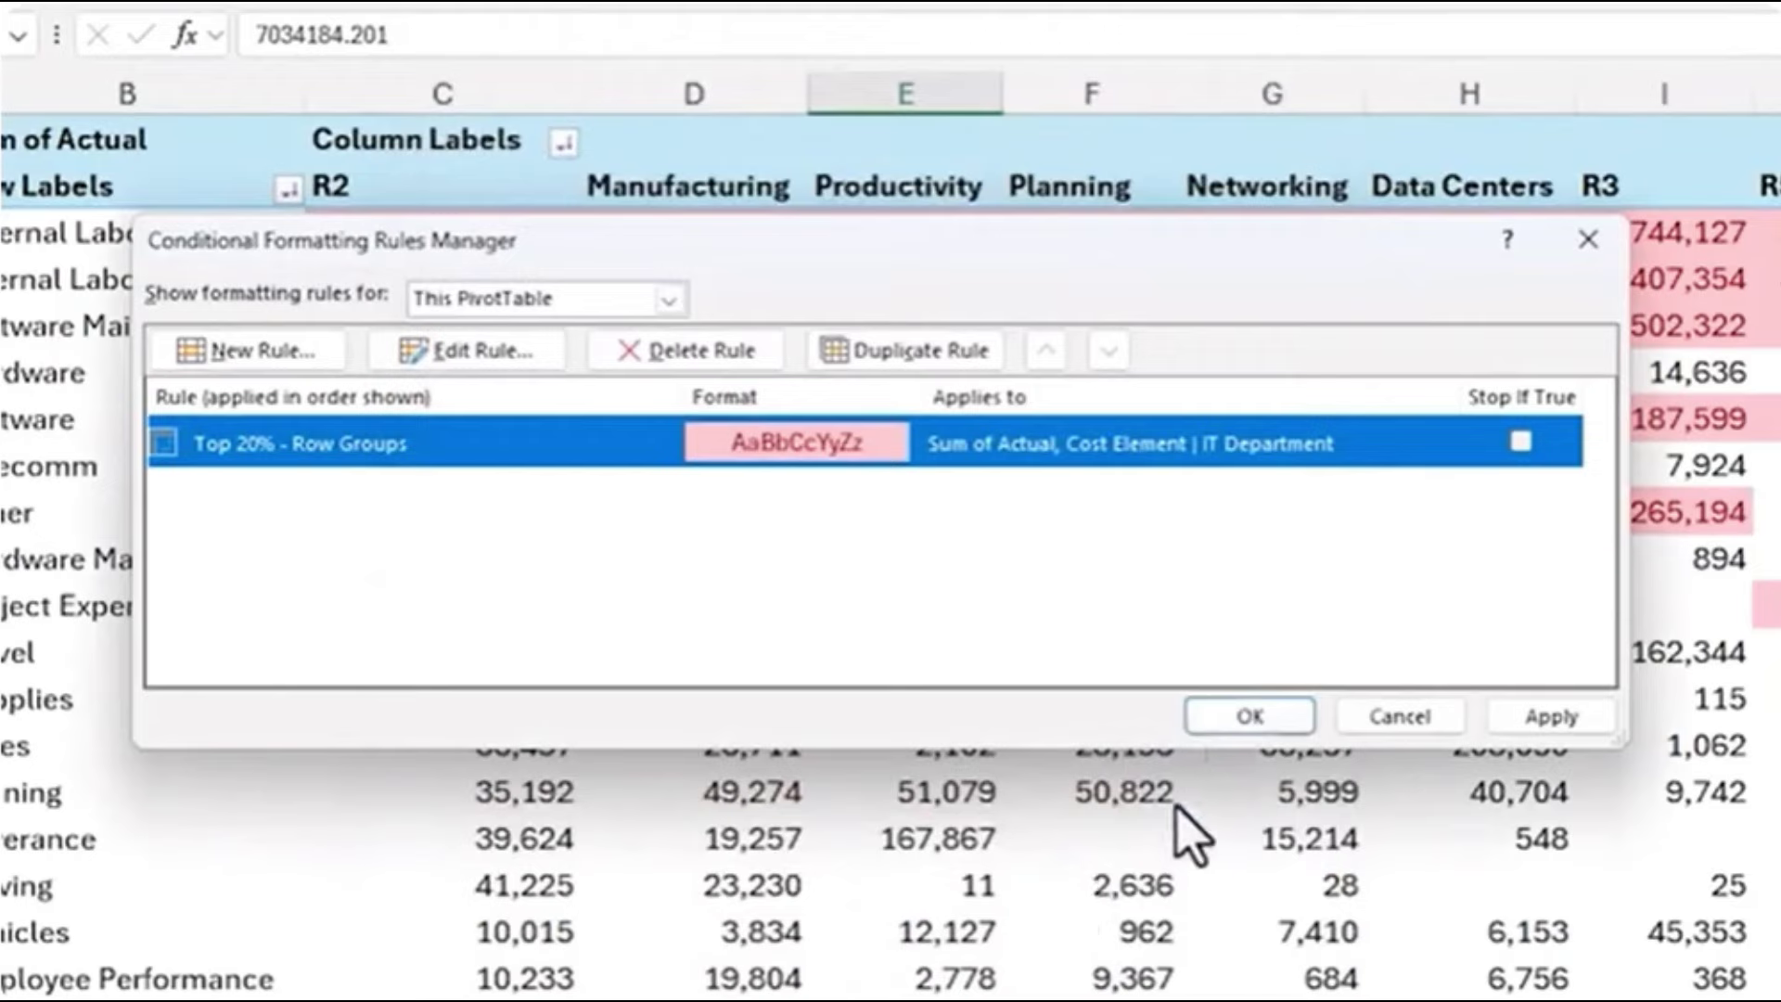
pyautogui.click(1217, 723)
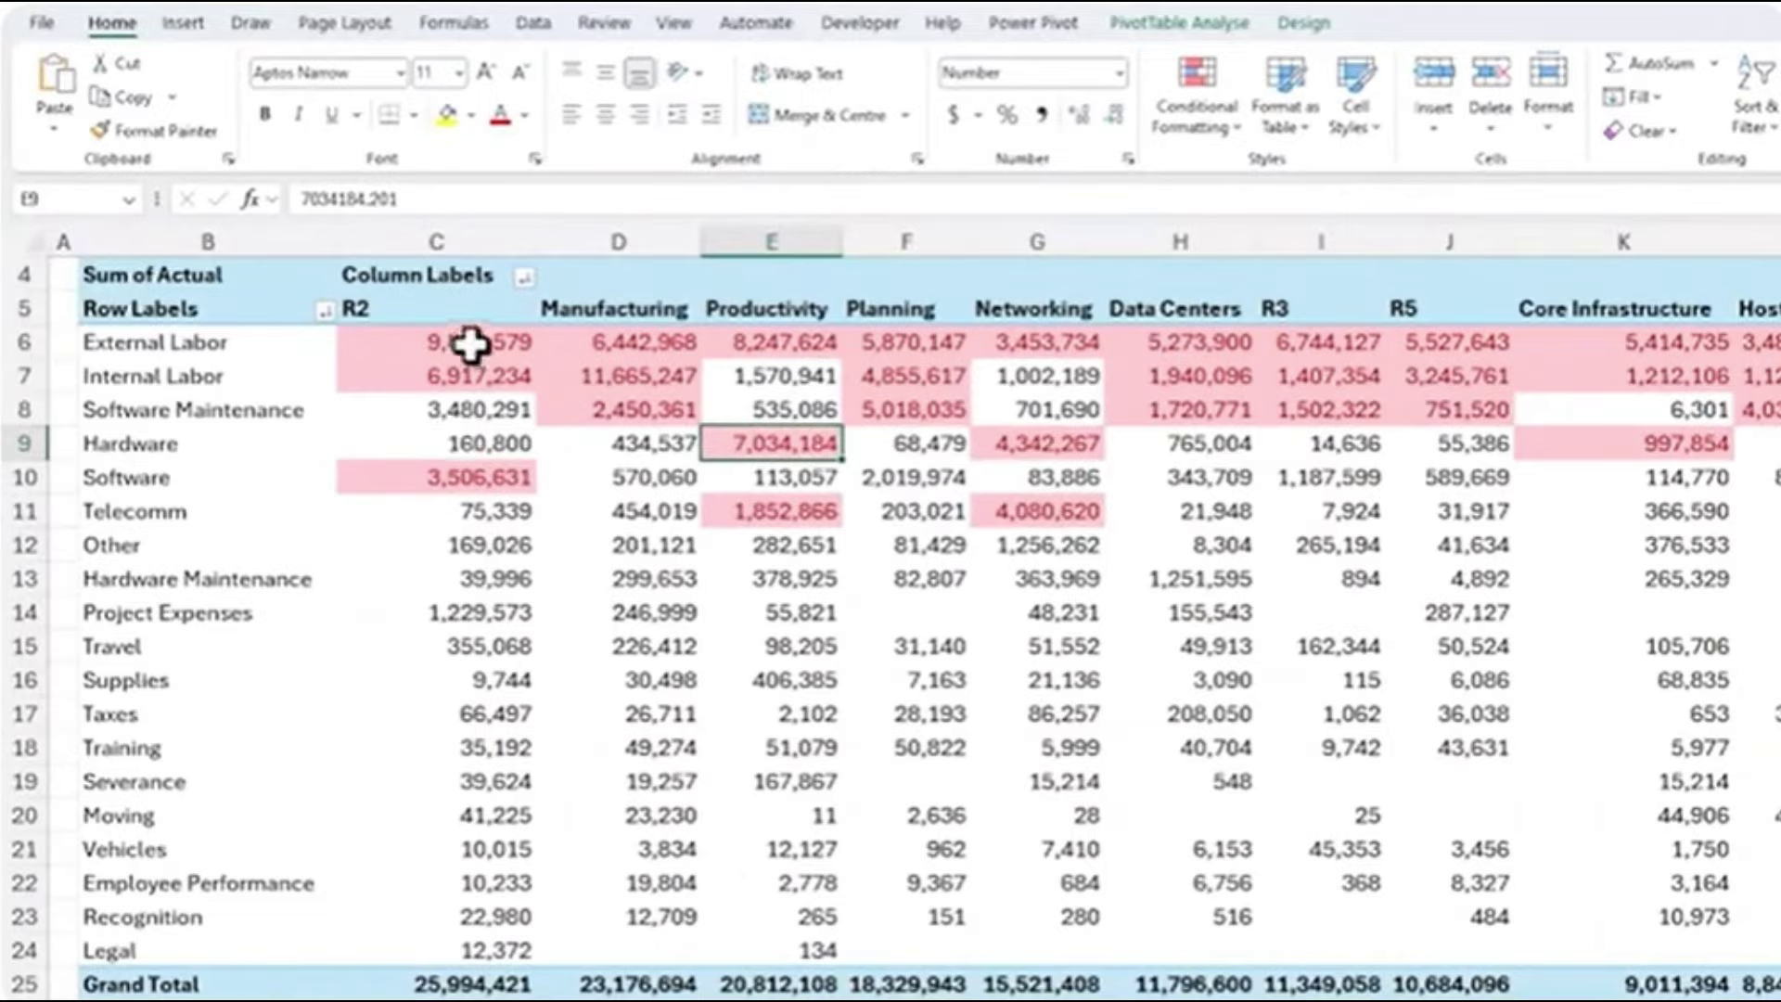
# Examine the highlighted top 20% values in the PivotTable's R2 and Manufacturing columns, selecting C6:C10 and D6:D8.
pyautogui.moveTo(470, 345); pyautogui.dragTo(468, 461)
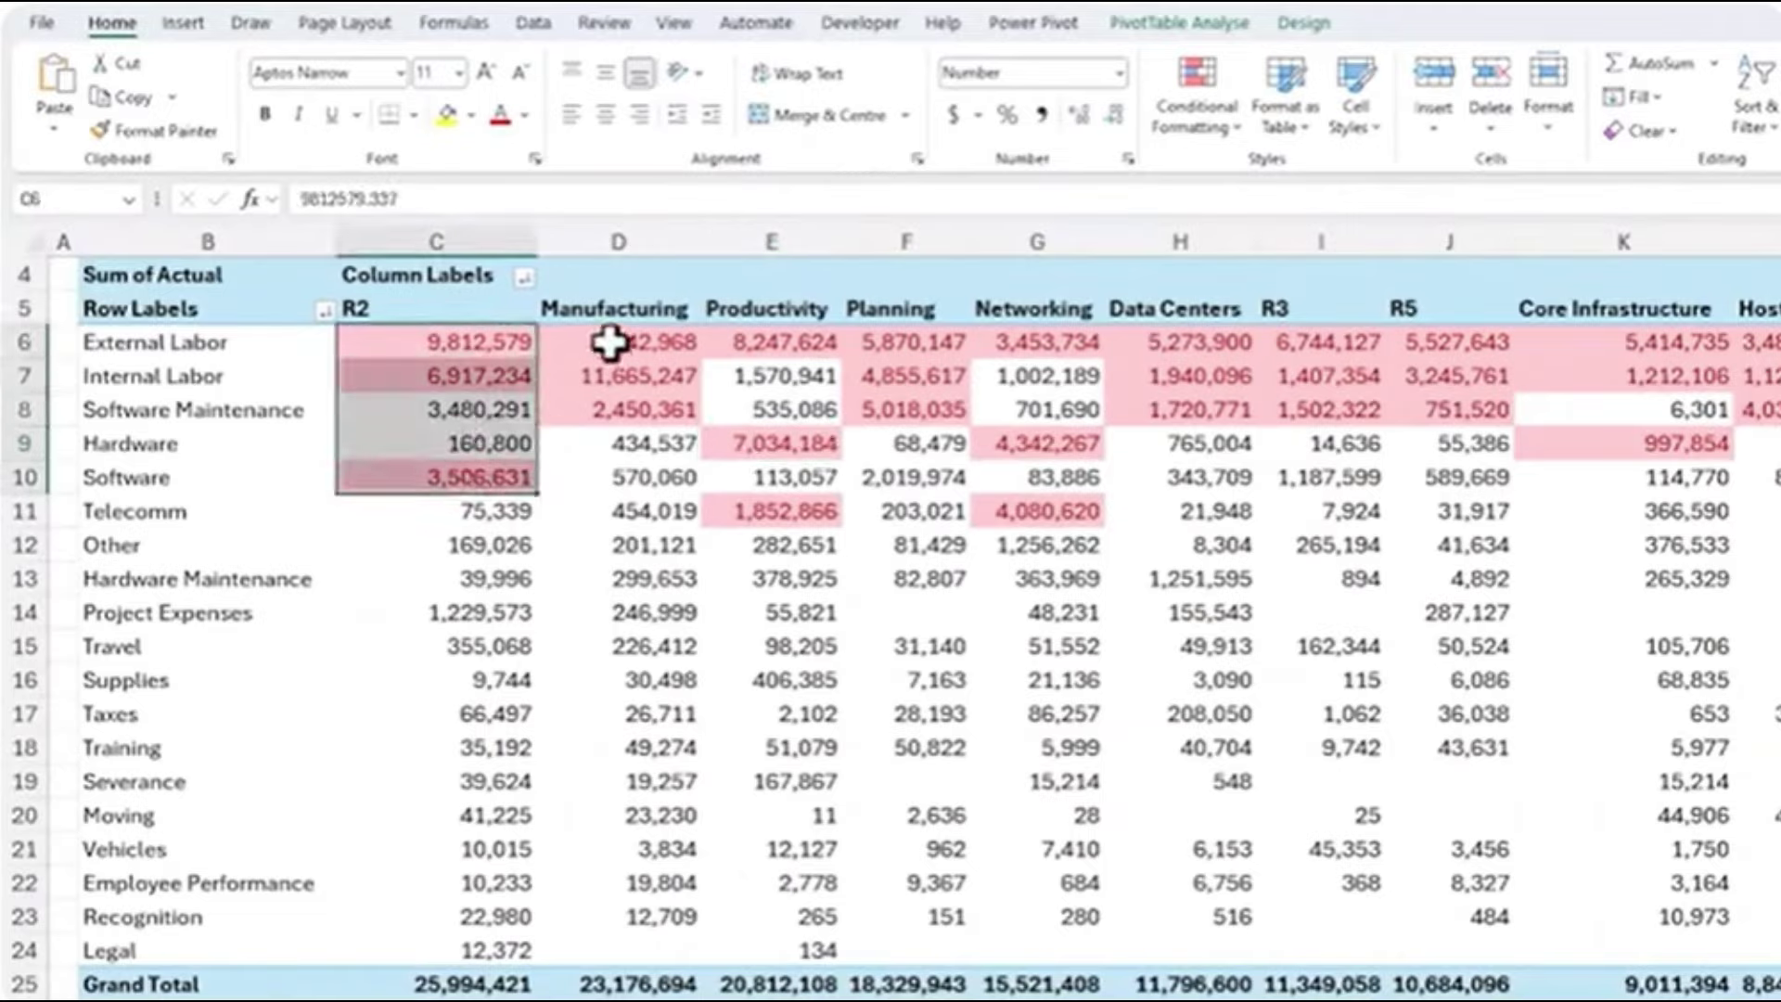
pyautogui.moveTo(610, 343); pyautogui.dragTo(603, 410)
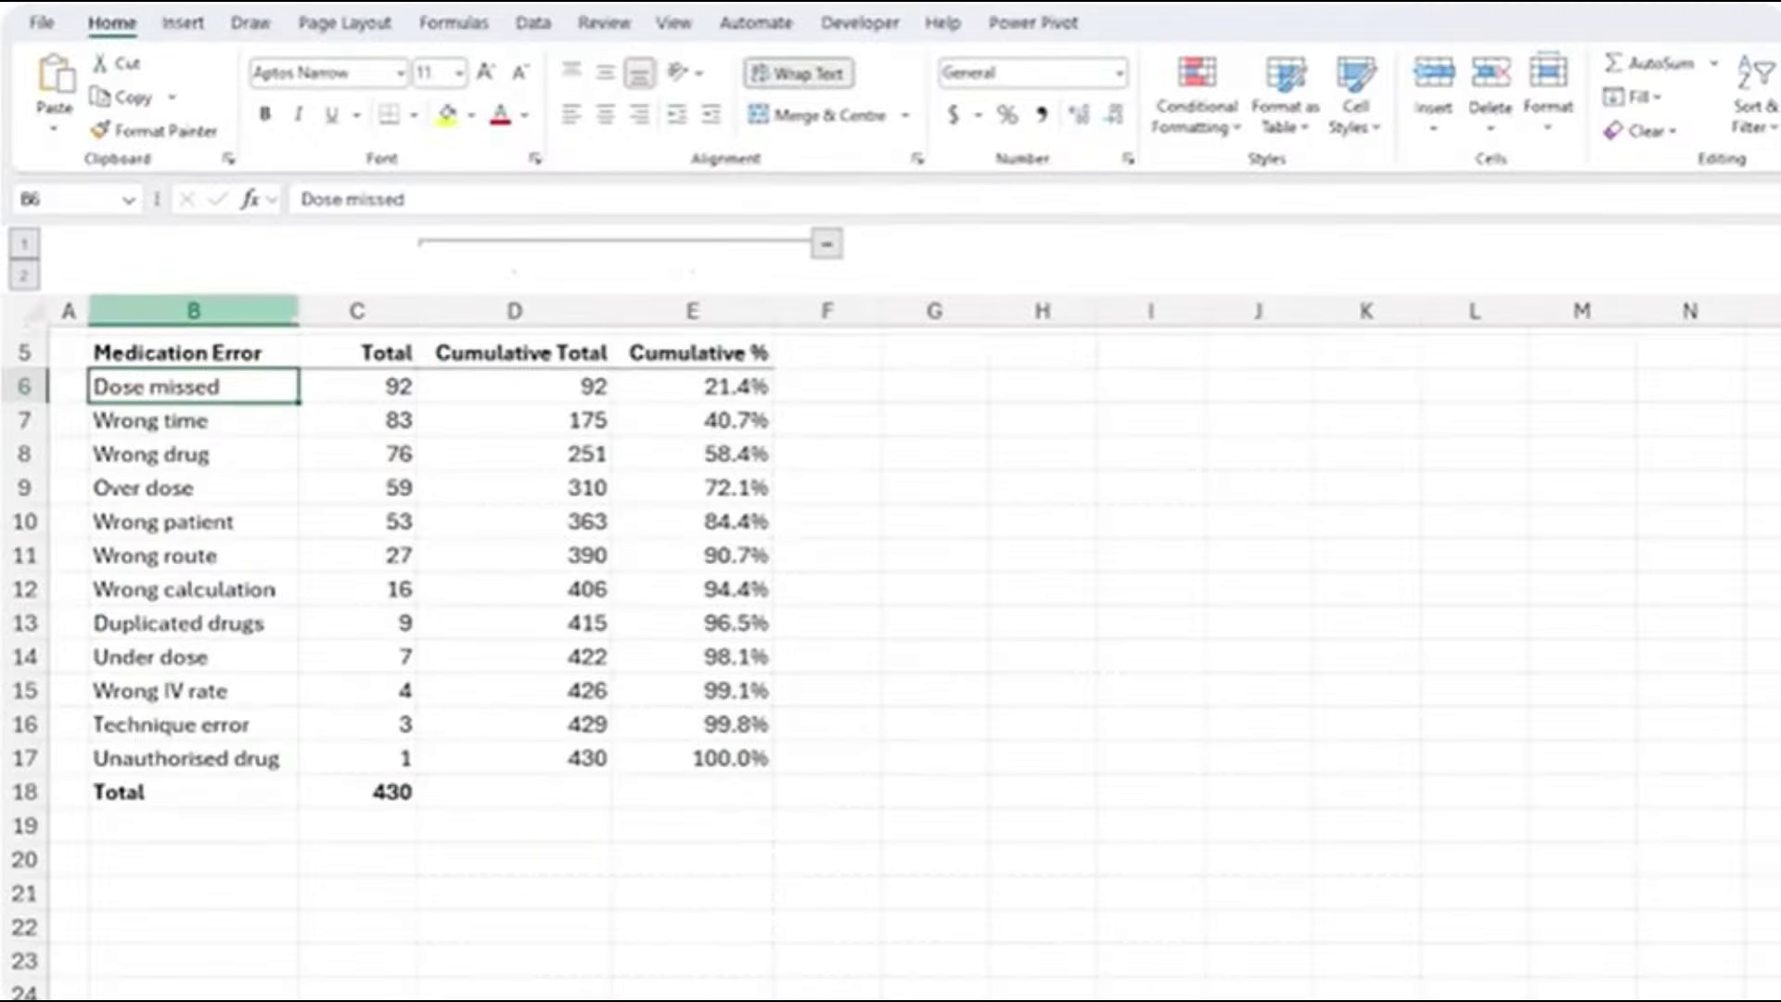
# Insert a Pareto chart from the Medication Error and Total data in B5:C17, leaving out the Total row.
pyautogui.moveTo(179, 353); pyautogui.dragTo(346, 750)
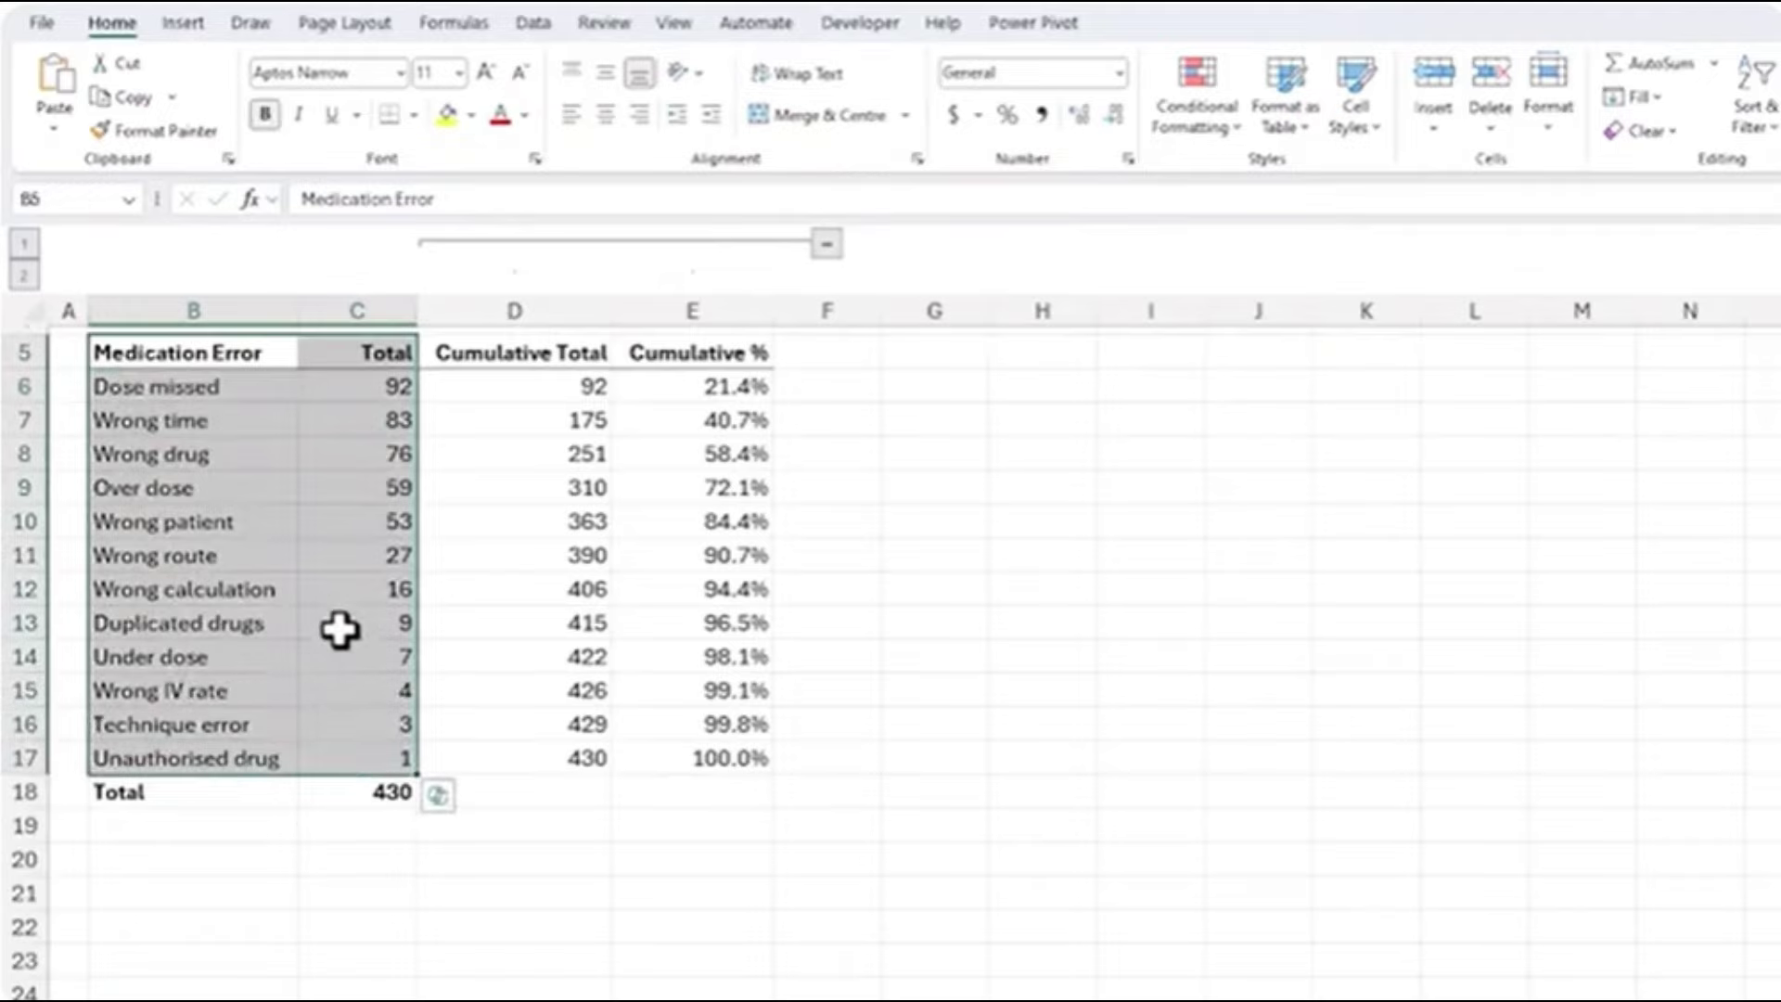
pyautogui.click(189, 21)
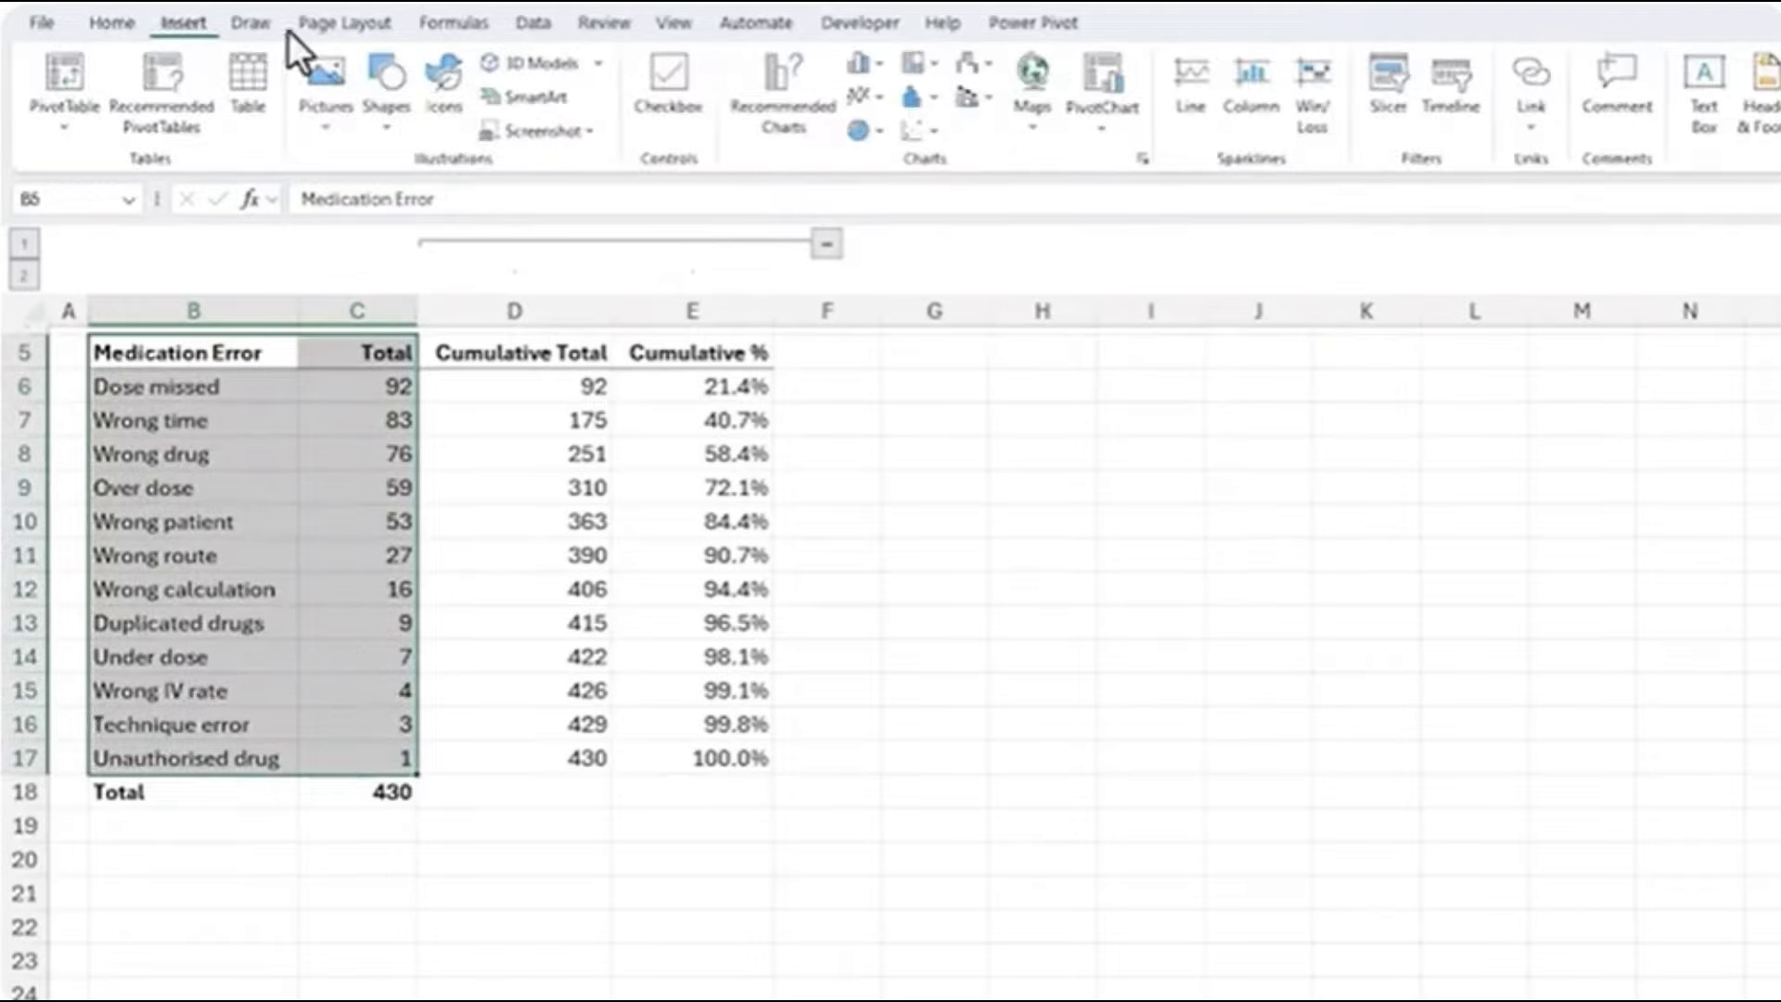
pyautogui.click(935, 98)
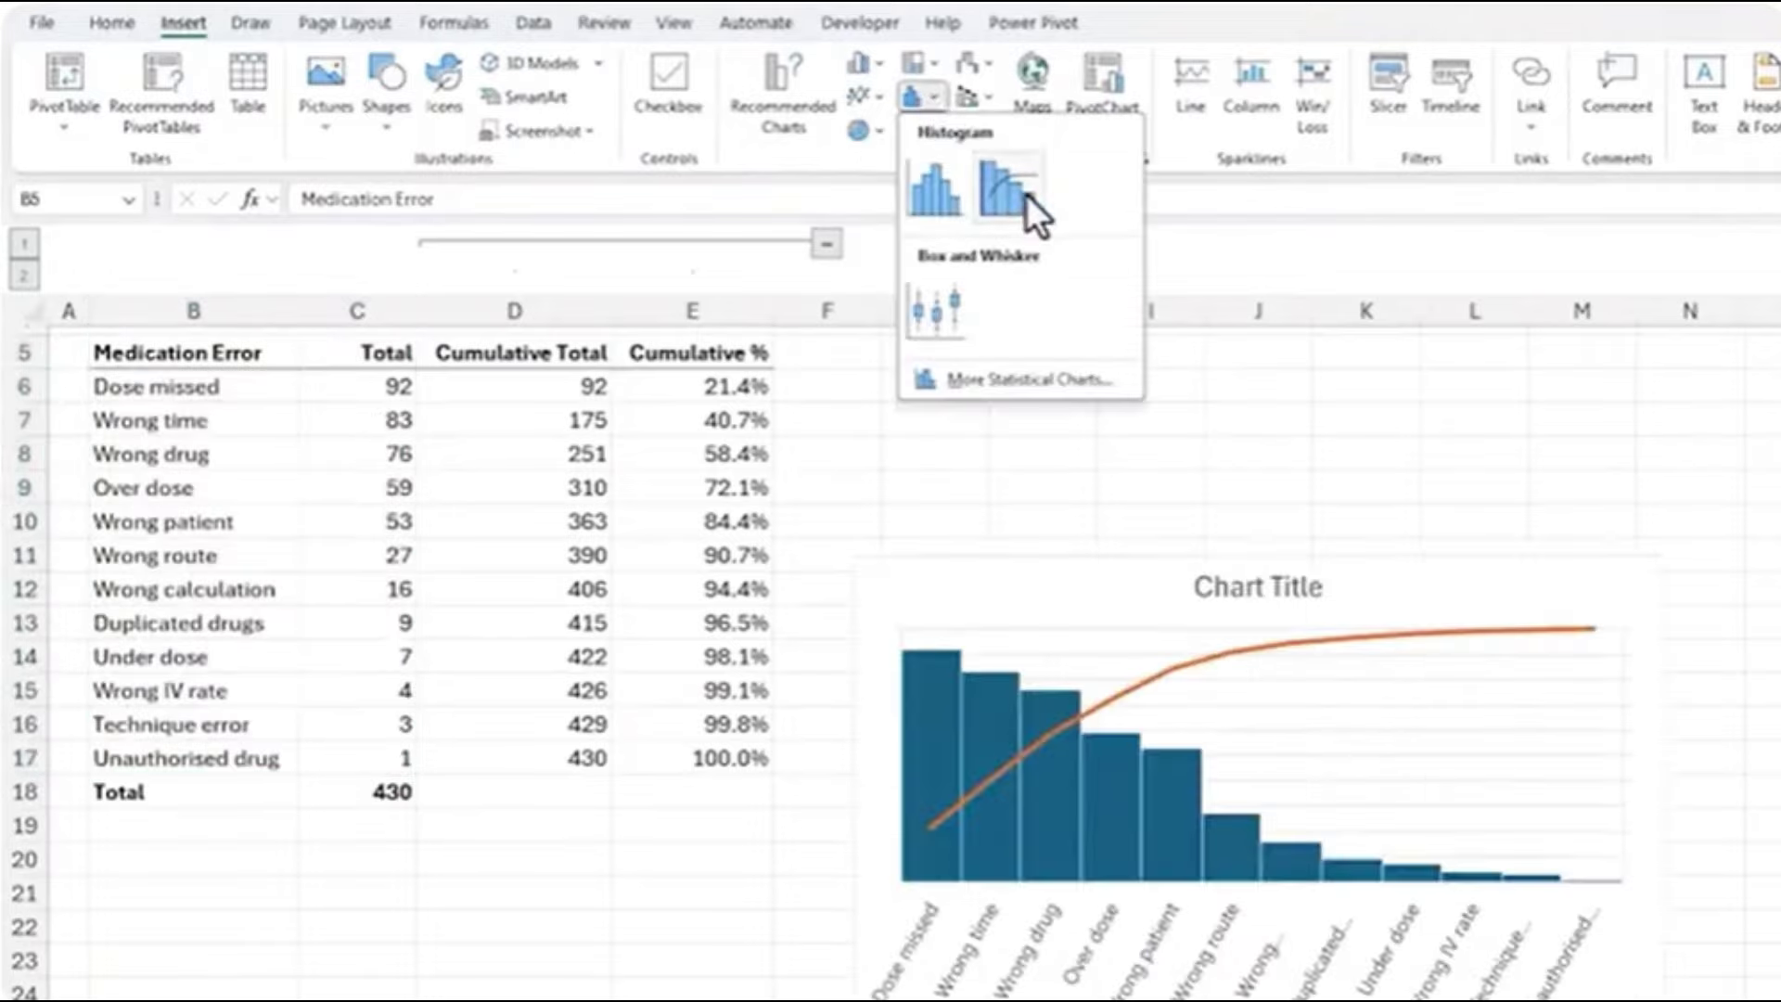
pyautogui.click(1027, 195)
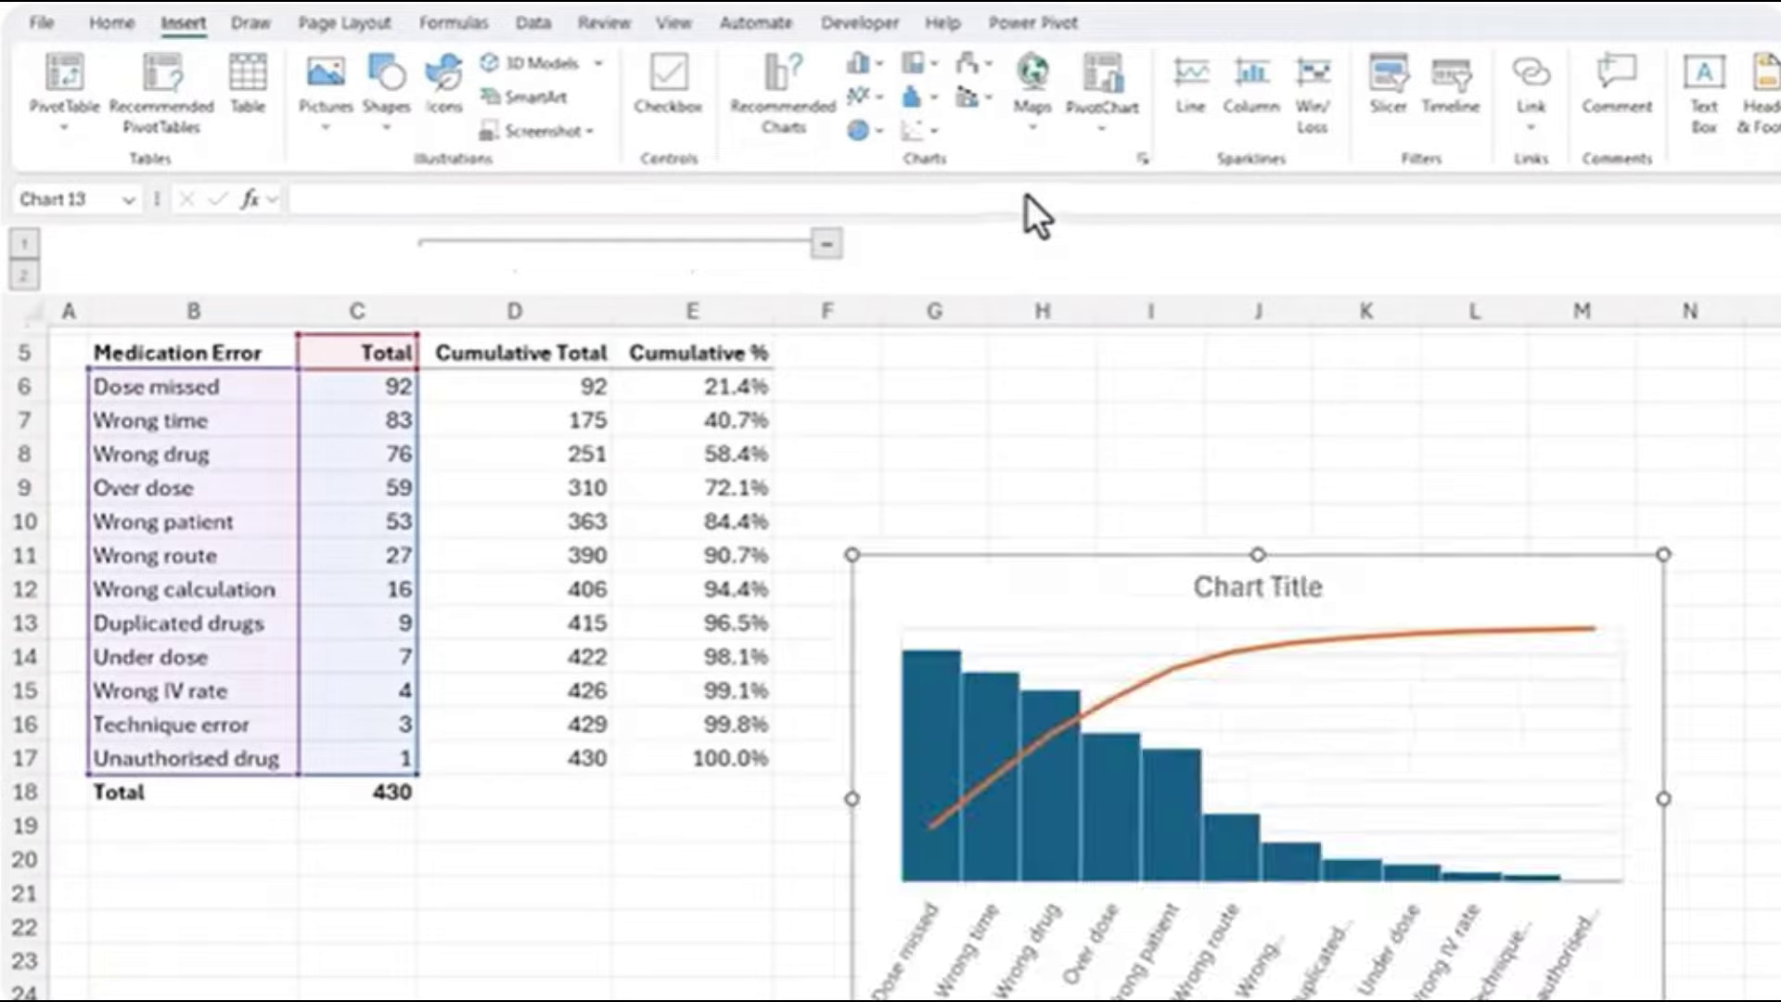
# Place the Pareto chart beside the Cumulative % column, level with the table header, and widen it to about column Q.
pyautogui.moveTo(1013, 549); pyautogui.dragTo(973, 360)
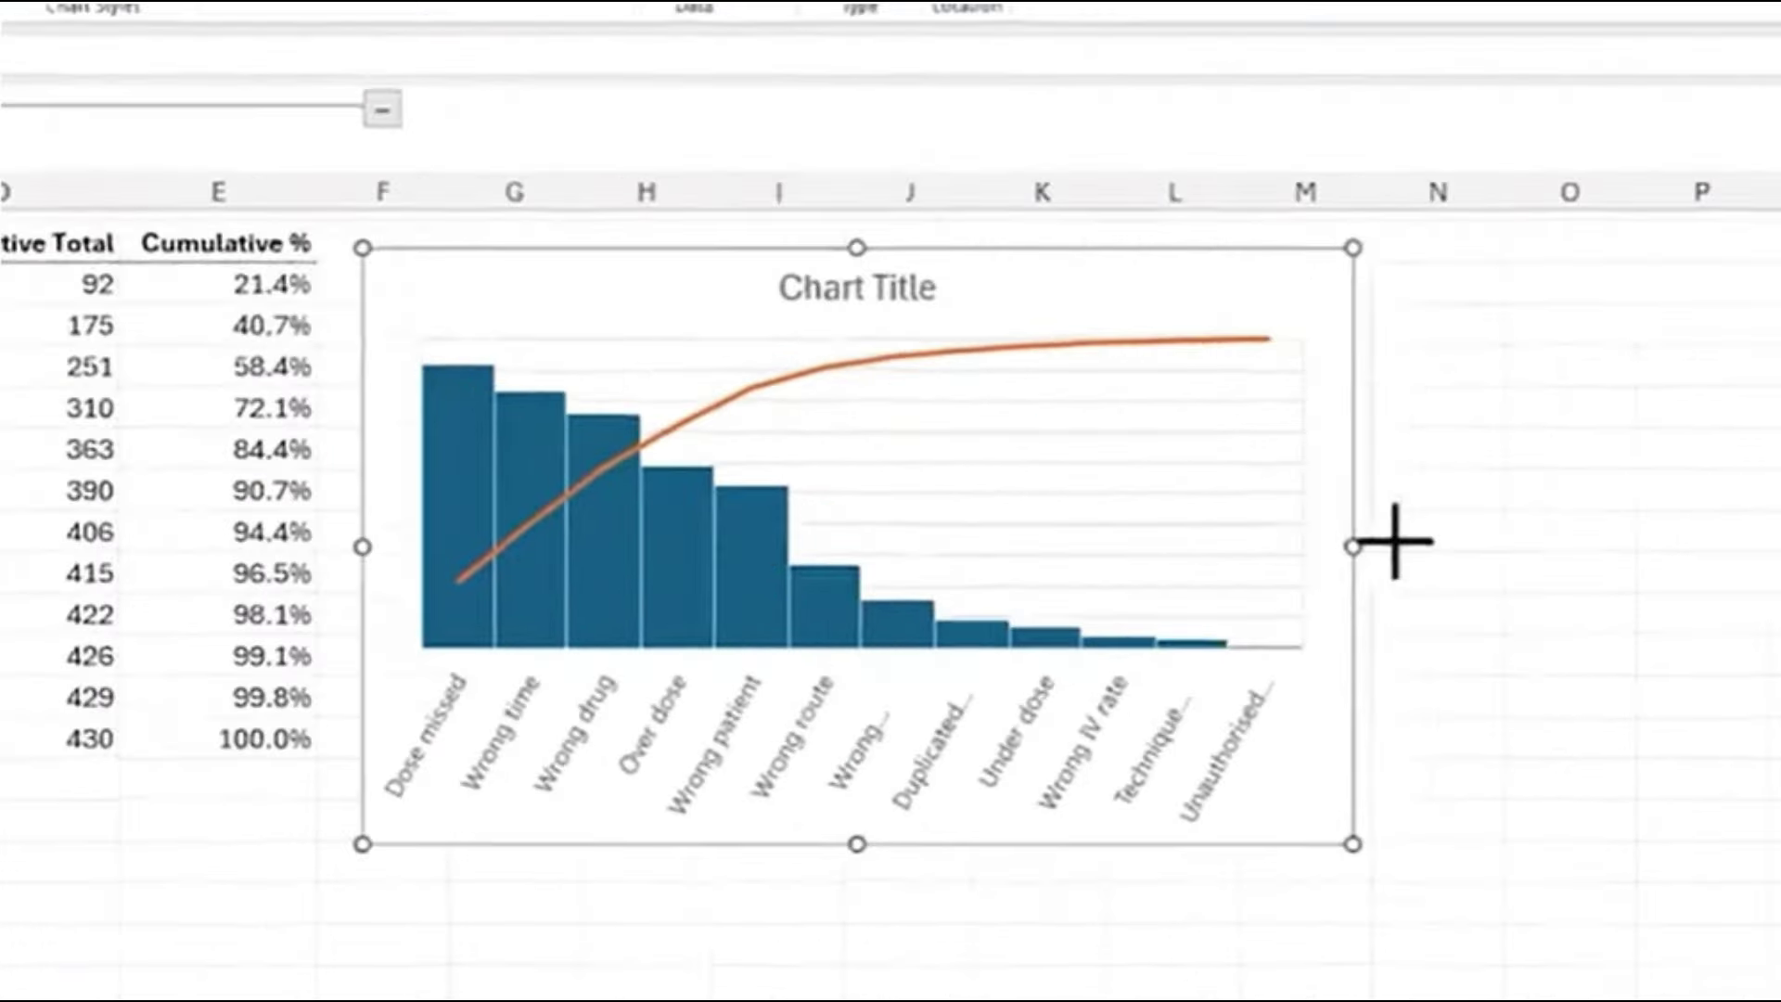
pyautogui.moveTo(1633, 599); pyautogui.dragTo(1780, 597)
pyautogui.moveTo(1749, 526); pyautogui.dragTo(1760, 526)
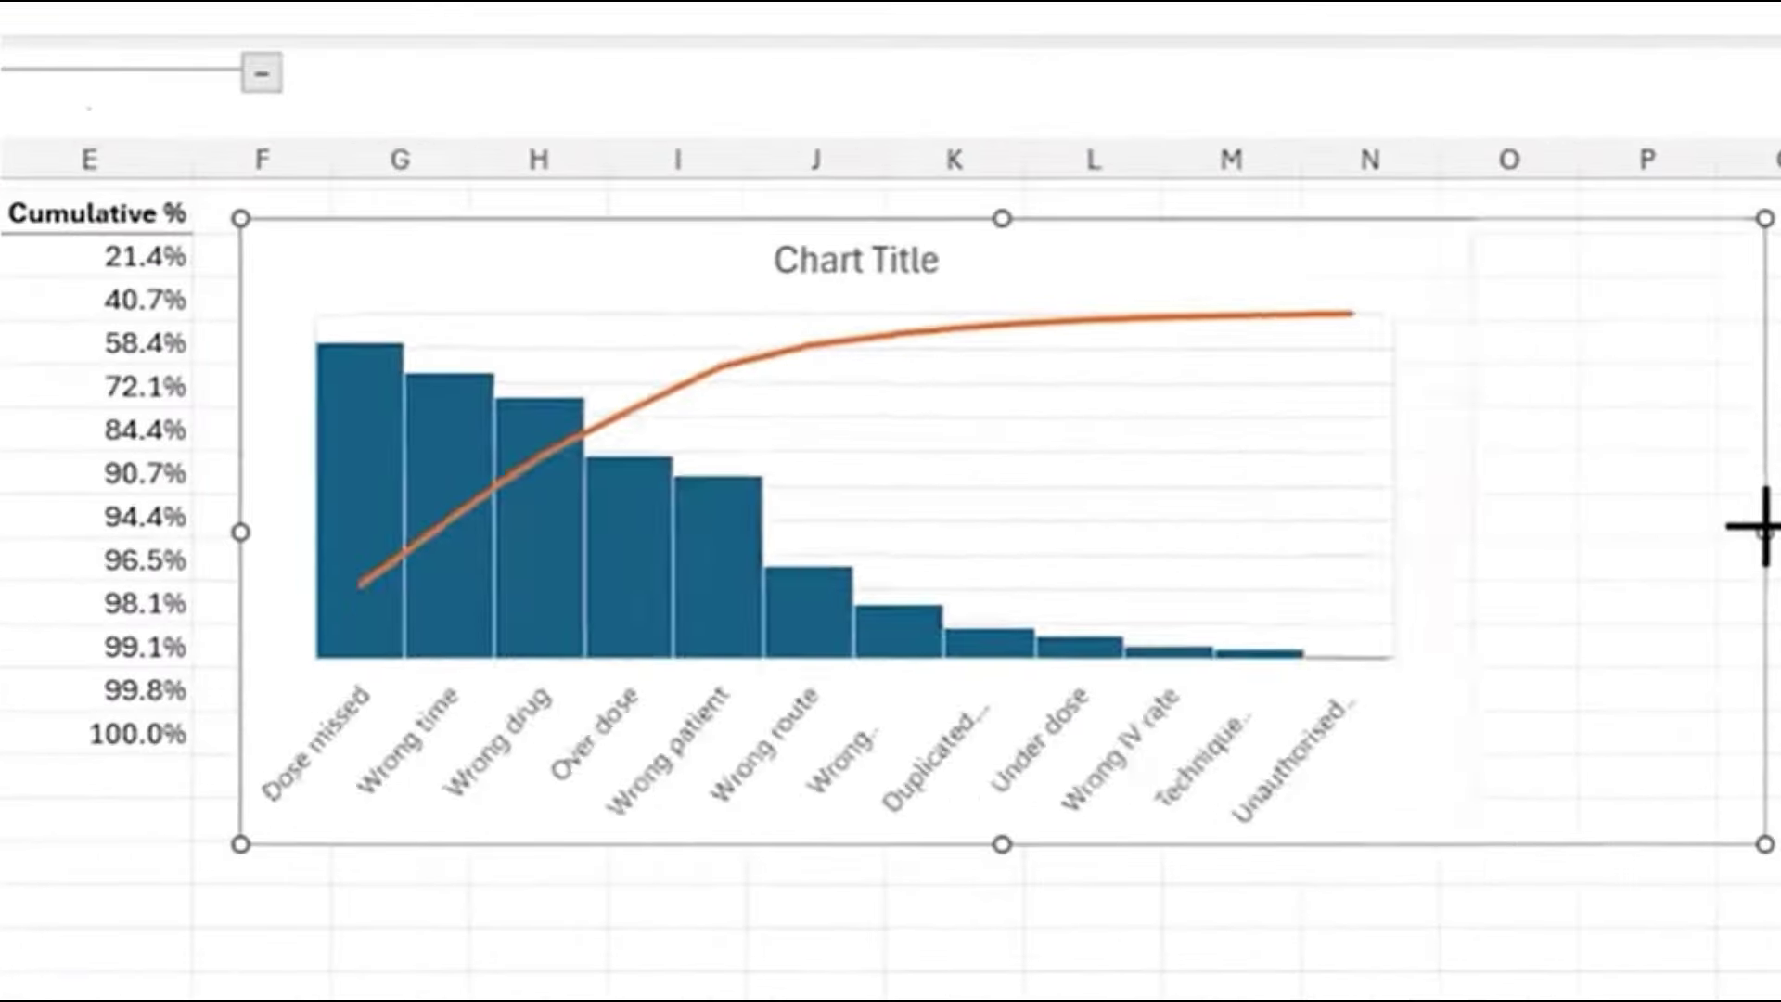